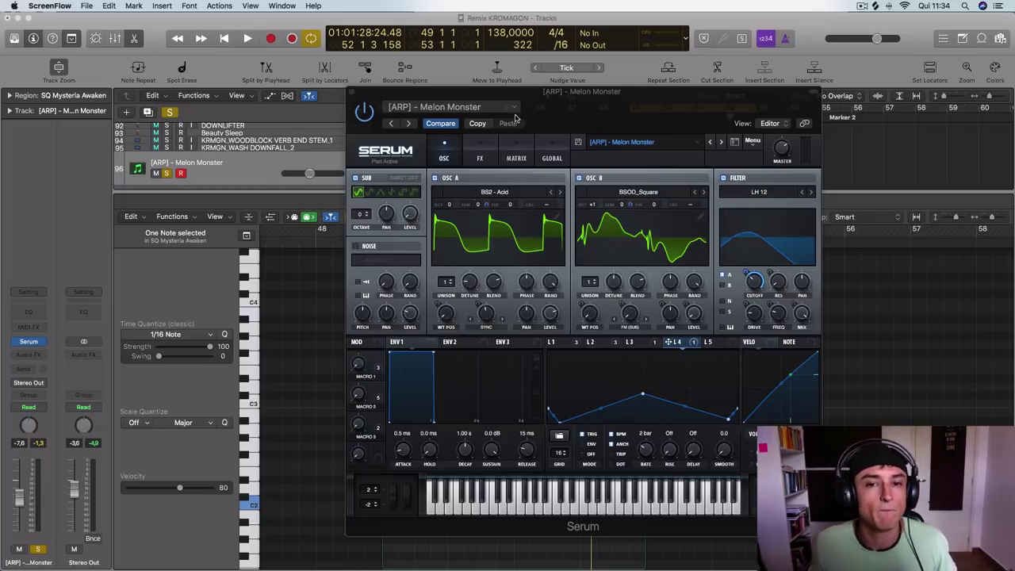
- Audition the Melon Monster patch during playback while sweeping Macros 1, 2 and 3
{"action": "left_click", "coordinate": [416, 181]}
{"action": "key", "text": "space"}
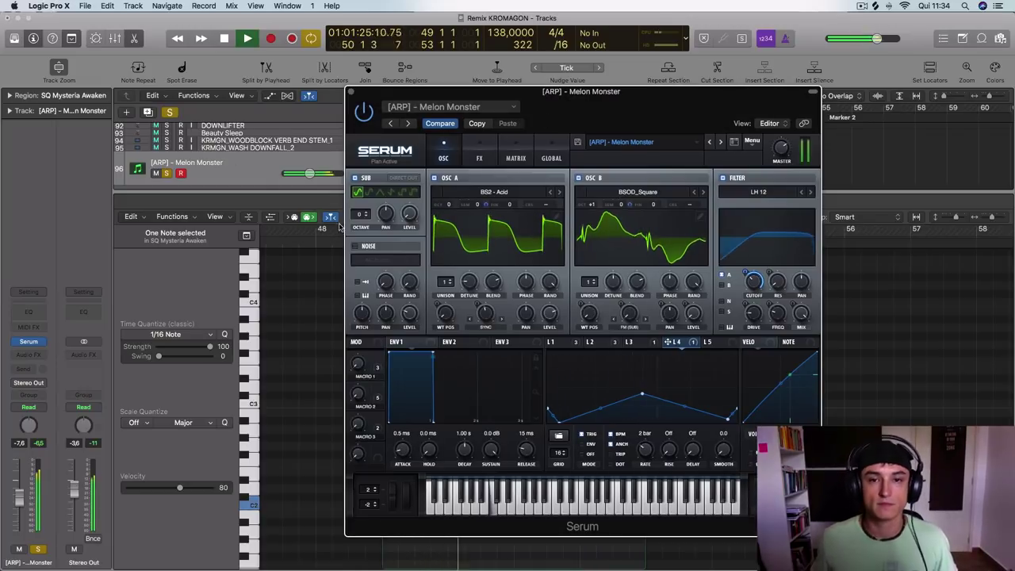
{"action": "left_click_drag", "start_coordinate": [644, 94], "coordinate": [550, 61]}
{"action": "key", "text": "XF86AudioLowerVolume"}
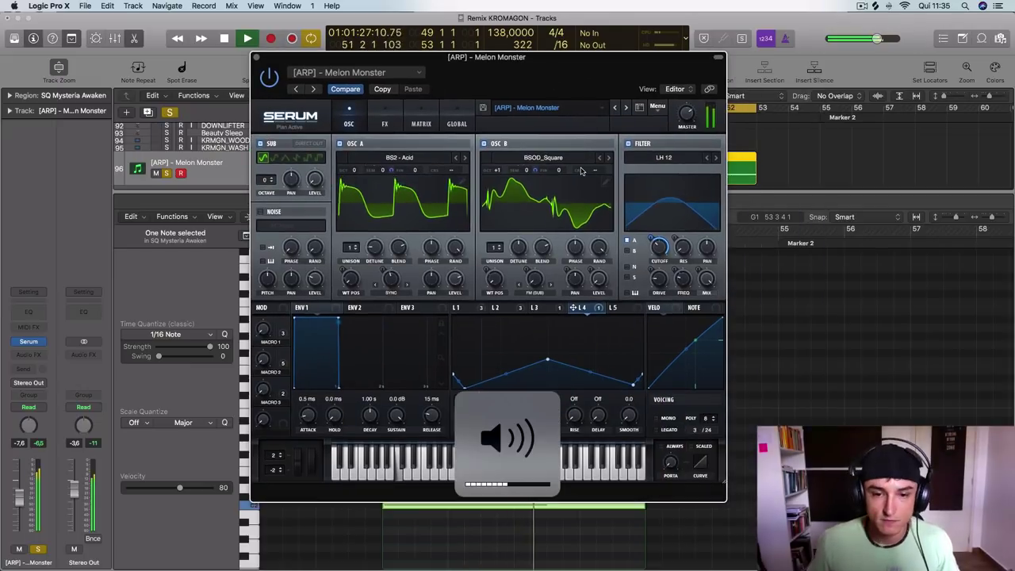
{"action": "left_click_drag", "start_coordinate": [263, 329], "coordinate": [258, 215]}
{"action": "left_click_drag", "start_coordinate": [264, 387], "coordinate": [266, 270]}
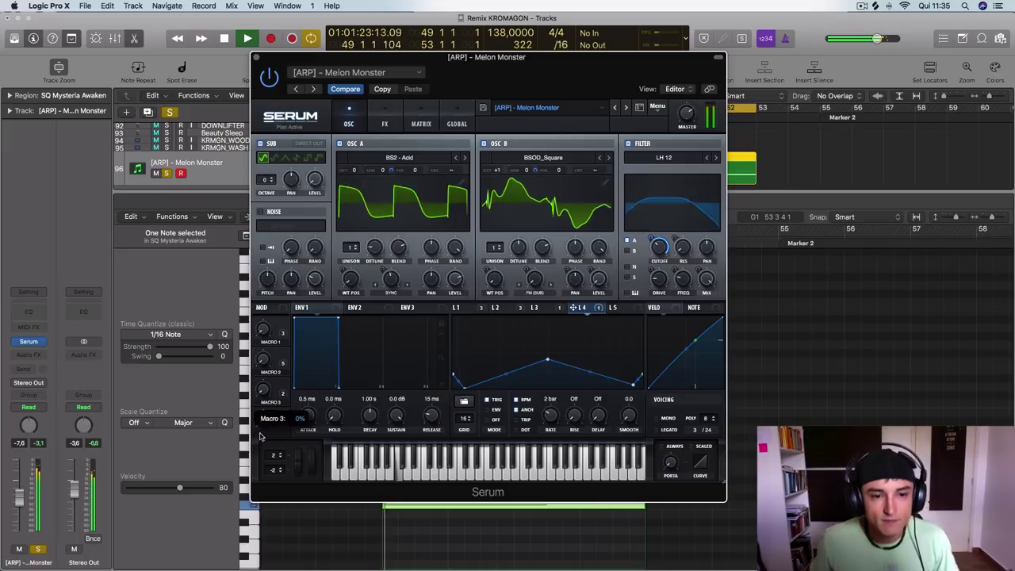
{"action": "left_click_drag", "start_coordinate": [265, 363], "coordinate": [263, 230]}
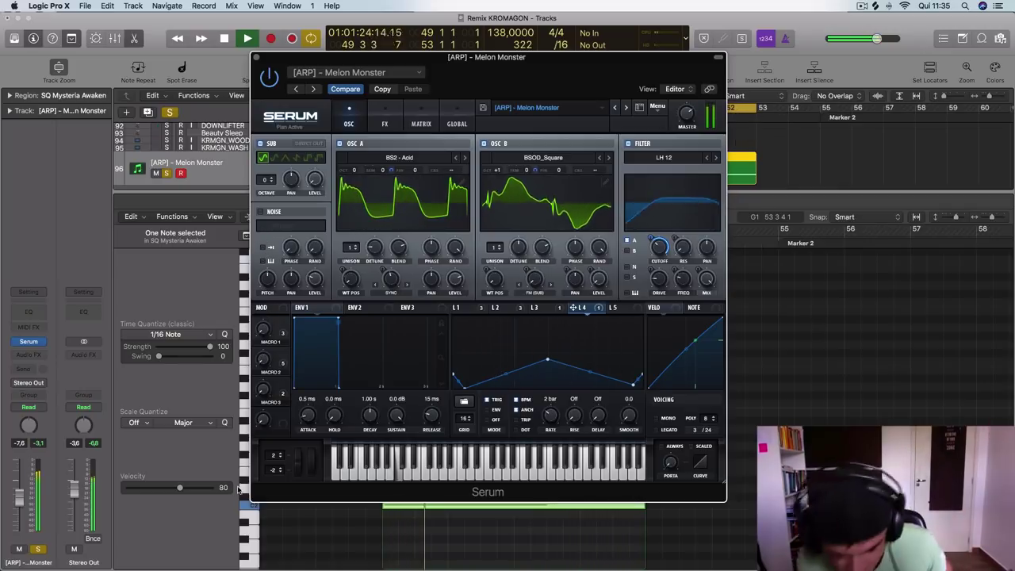
{"action": "key", "text": "space"}
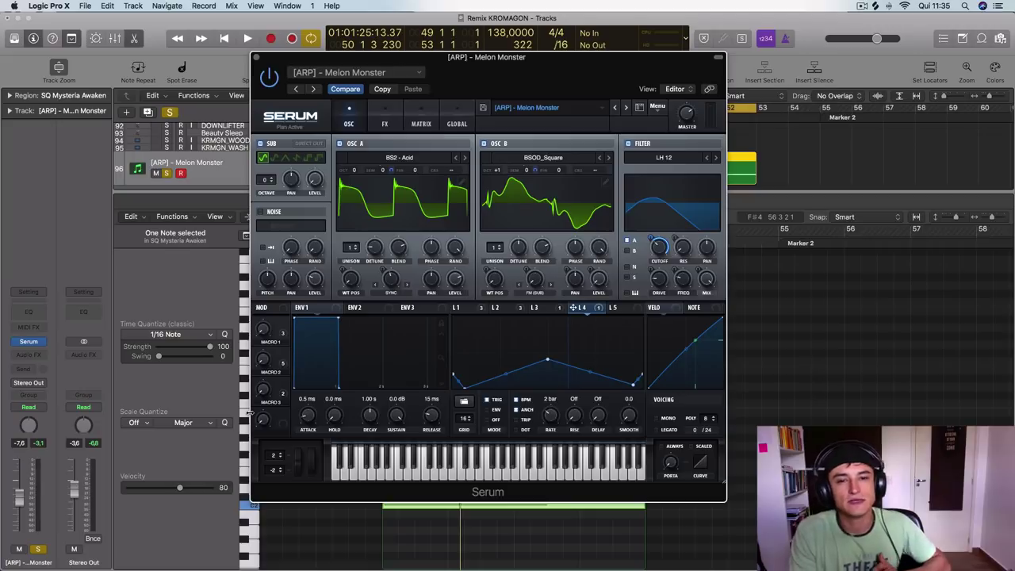
- Reset the synth to the Init preset and move its window clear of the piano roll note
{"action": "left_click", "coordinate": [659, 108]}
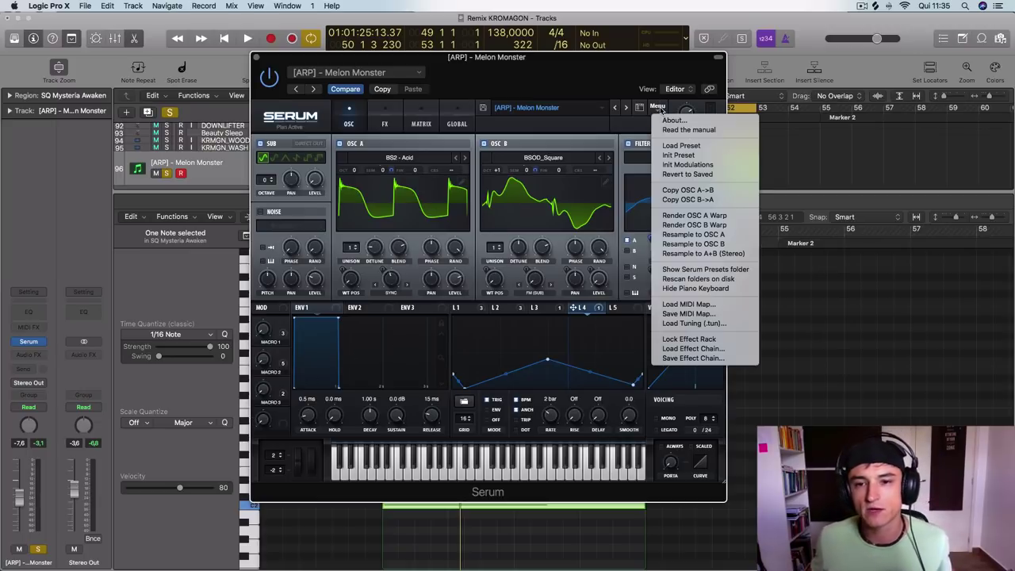
{"action": "left_click", "coordinate": [697, 156]}
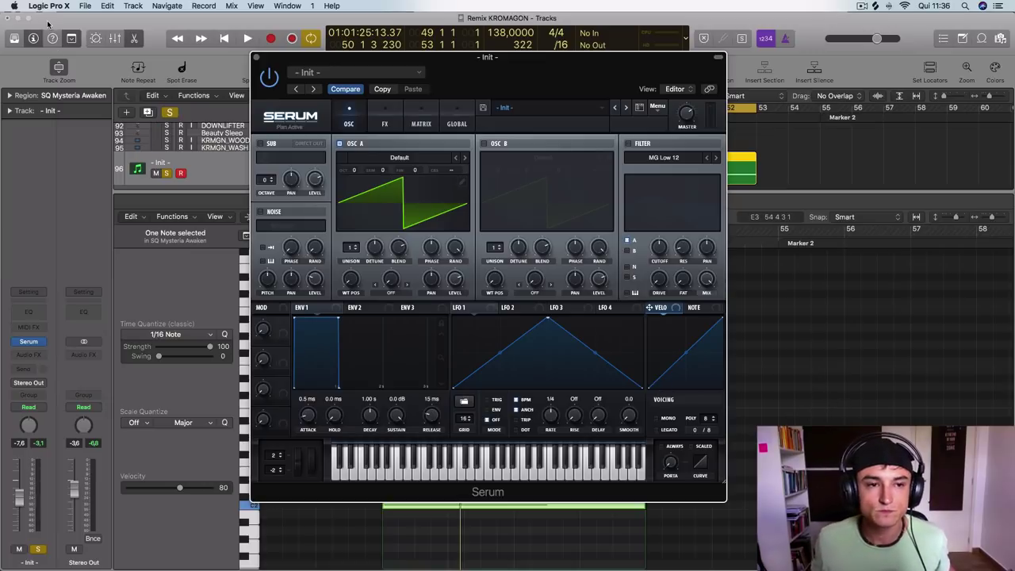
{"action": "left_click_drag", "start_coordinate": [472, 56], "coordinate": [465, 18]}
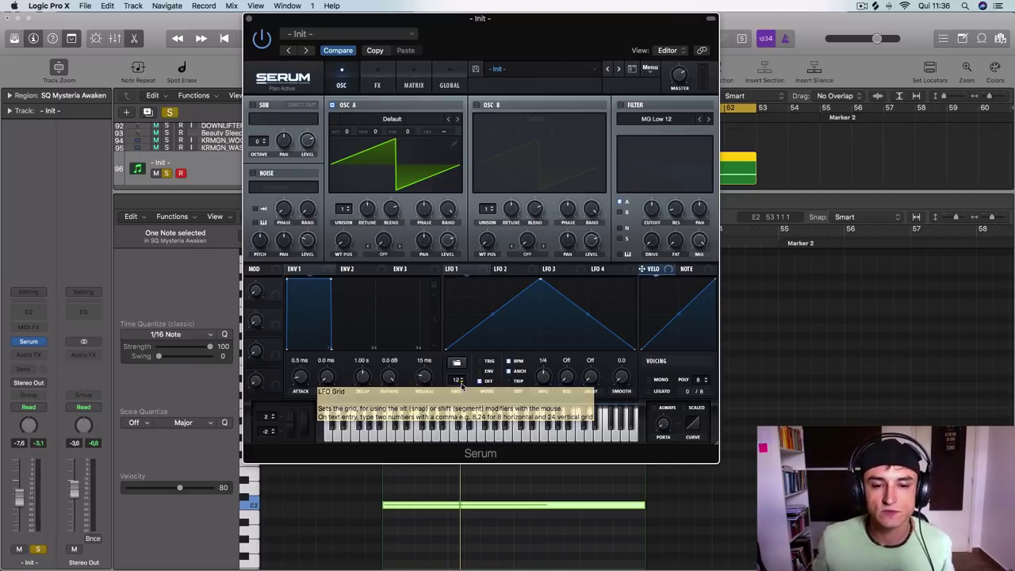
- Set the LFO 1 grid to 8 and assign LFO 1 to oscillator A's semitone pitch
{"action": "scroll", "coordinate": [461, 385], "scroll_direction": "down", "scroll_amount": 1}
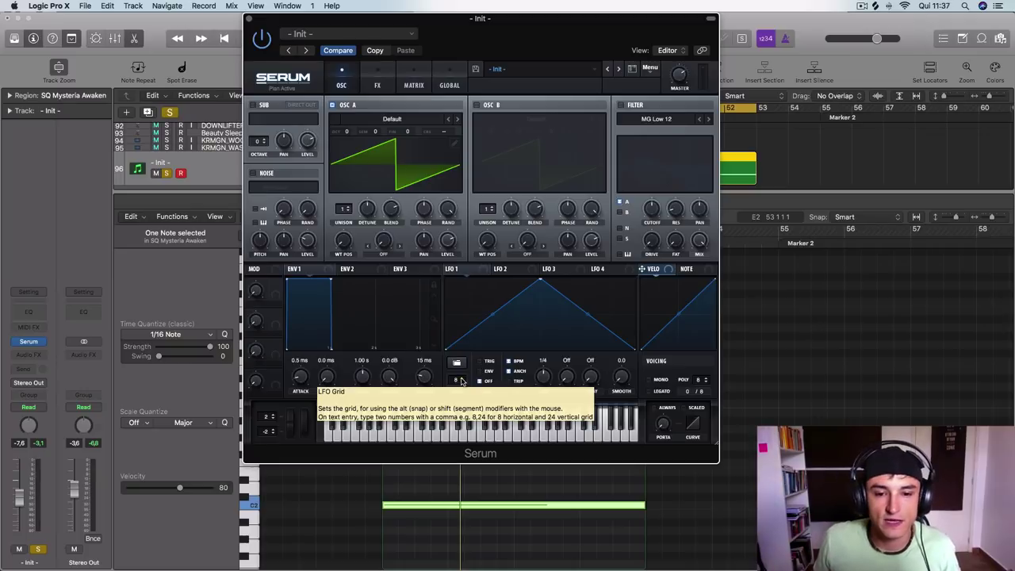
{"action": "scroll", "coordinate": [462, 382], "scroll_direction": "up", "scroll_amount": 3}
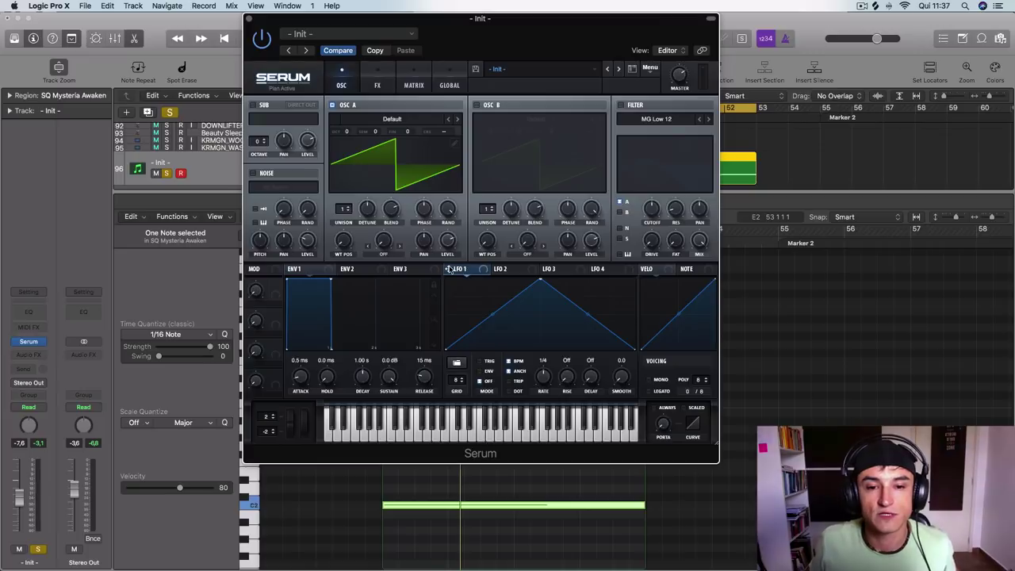
{"action": "left_click_drag", "start_coordinate": [462, 273], "coordinate": [394, 132]}
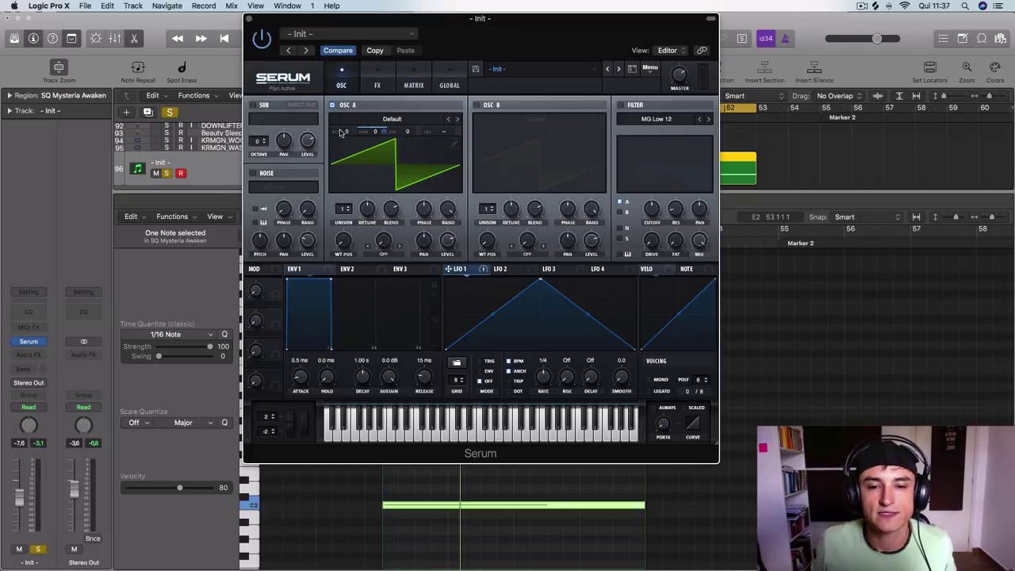
- Draw an eight-step pattern in LFO 1, with alternating low and high middle steps and the highest step last
{"action": "left_click_drag", "start_coordinate": [459, 340], "coordinate": [459, 342]}
{"action": "left_click", "coordinate": [478, 329], "text": "shift"}
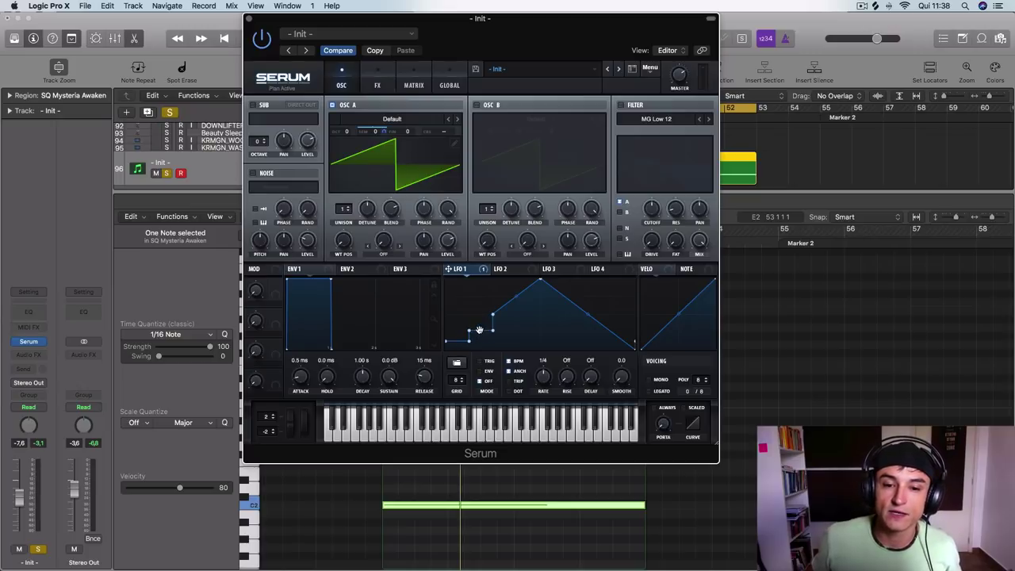
{"action": "left_click", "coordinate": [506, 308], "text": "shift"}
{"action": "left_click", "coordinate": [531, 293], "text": "shift"}
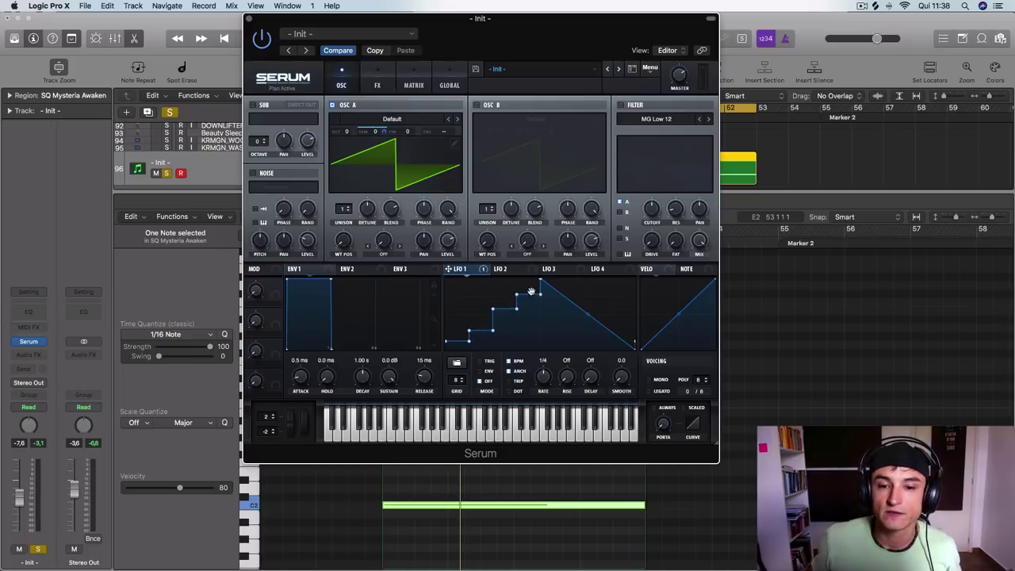
{"action": "left_click", "coordinate": [555, 294], "text": "shift"}
{"action": "left_click", "coordinate": [577, 311], "text": "shift"}
{"action": "left_click", "coordinate": [600, 325], "text": "shift"}
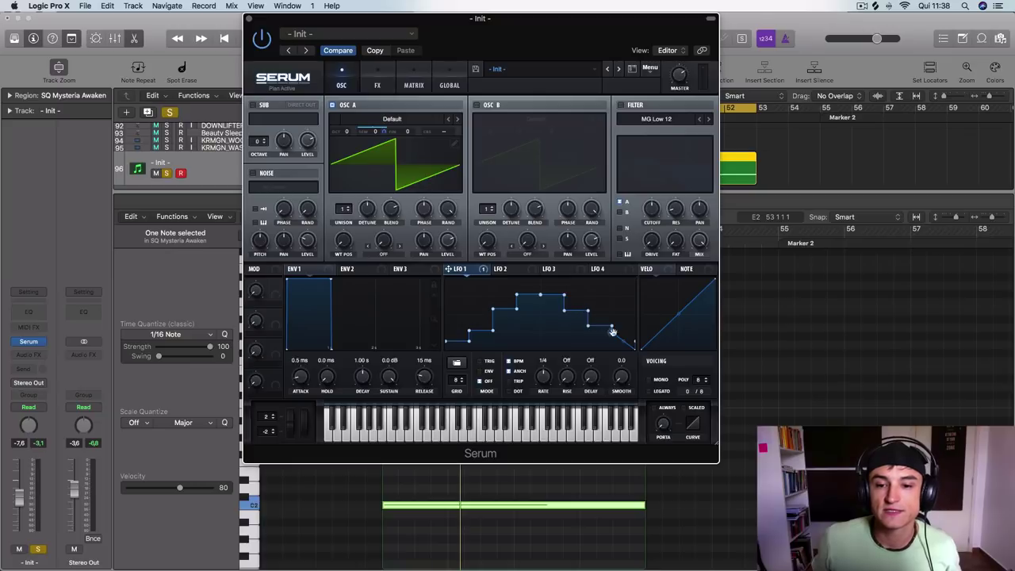
{"action": "left_click", "coordinate": [619, 339], "text": "shift"}
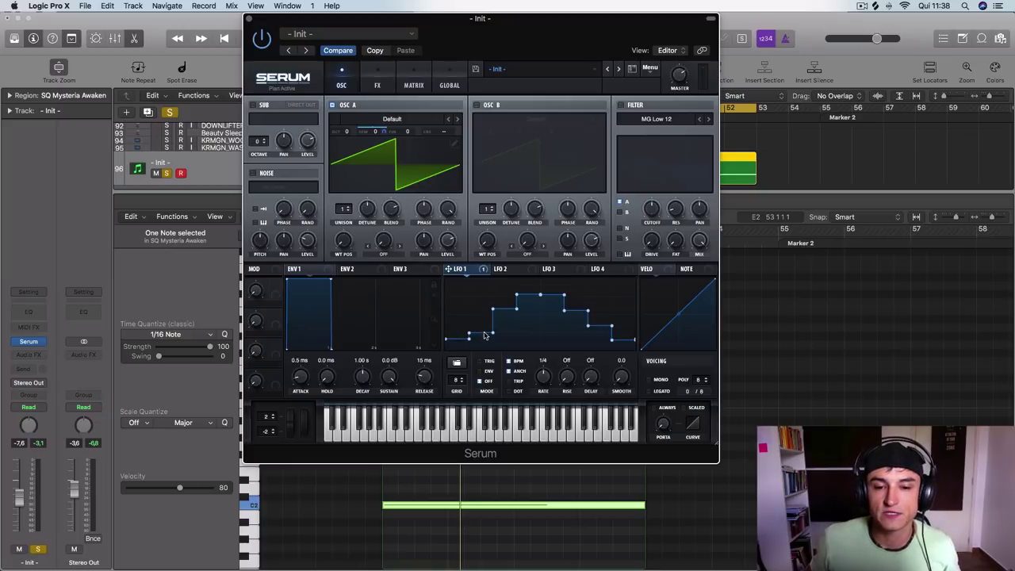
{"action": "left_click_drag", "start_coordinate": [524, 297], "coordinate": [524, 327]}
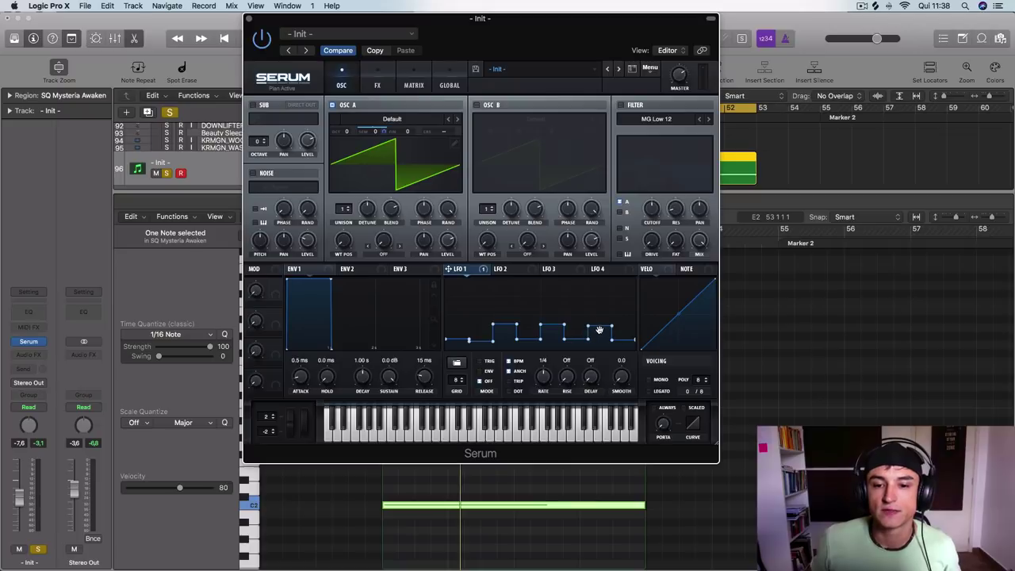
{"action": "left_click_drag", "start_coordinate": [610, 307], "coordinate": [625, 291]}
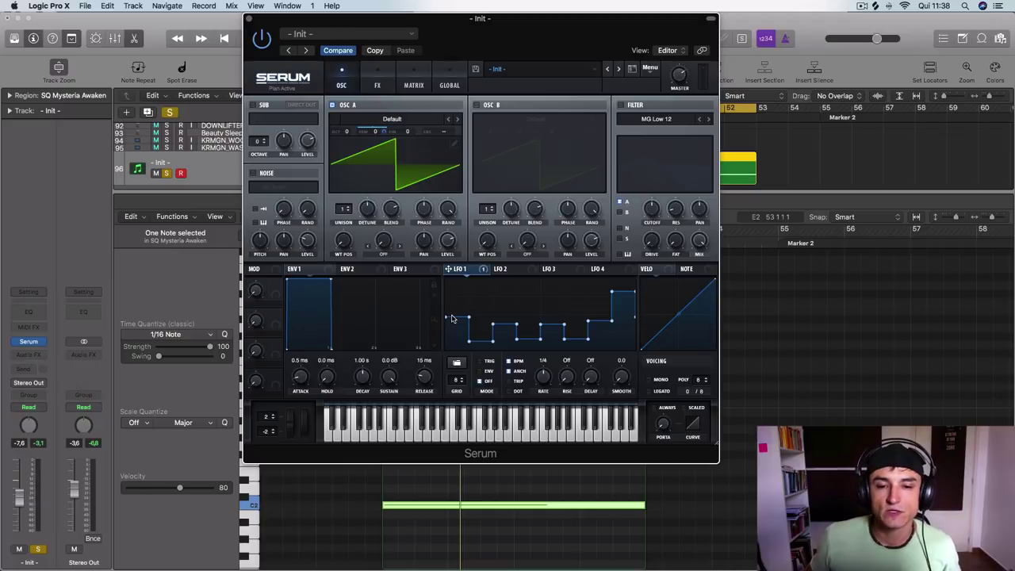
- Replace the piano roll with a full track view and set the LFO 1 rate to 1/2 while auditioning the pattern
{"action": "key", "text": "x"}
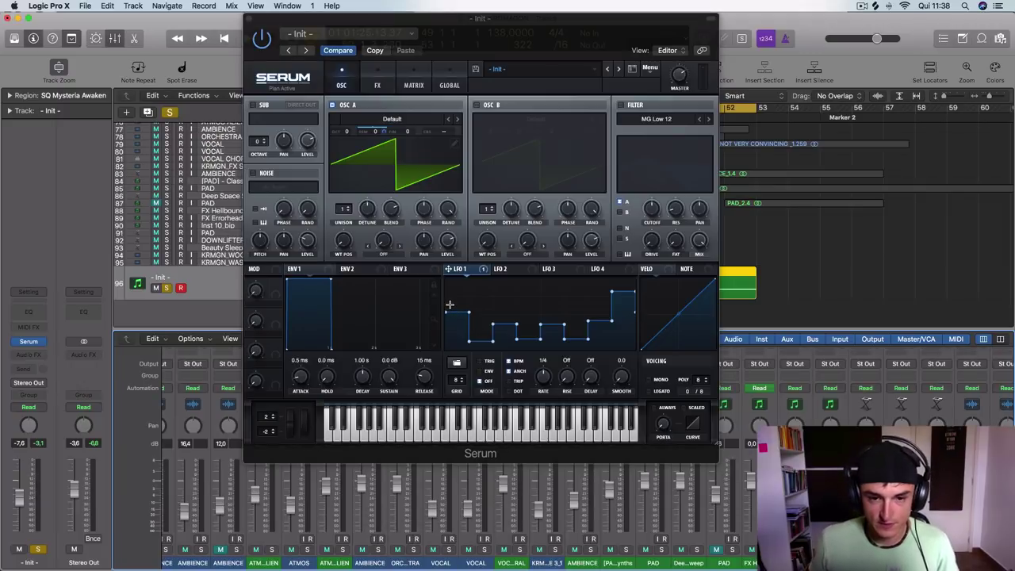
{"action": "key", "text": "x"}
{"action": "key", "text": "space"}
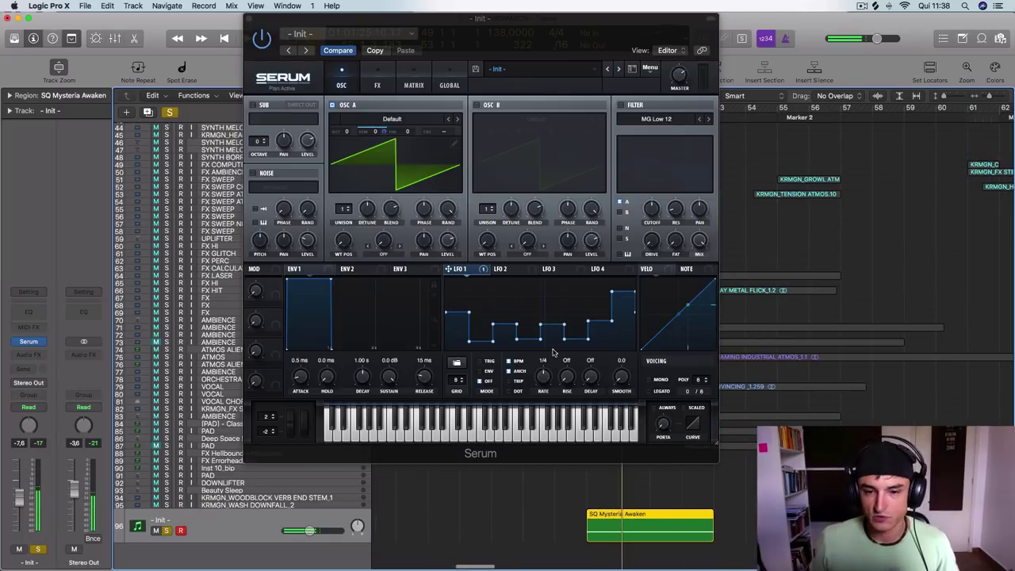
{"action": "left_click_drag", "start_coordinate": [537, 378], "coordinate": [536, 386]}
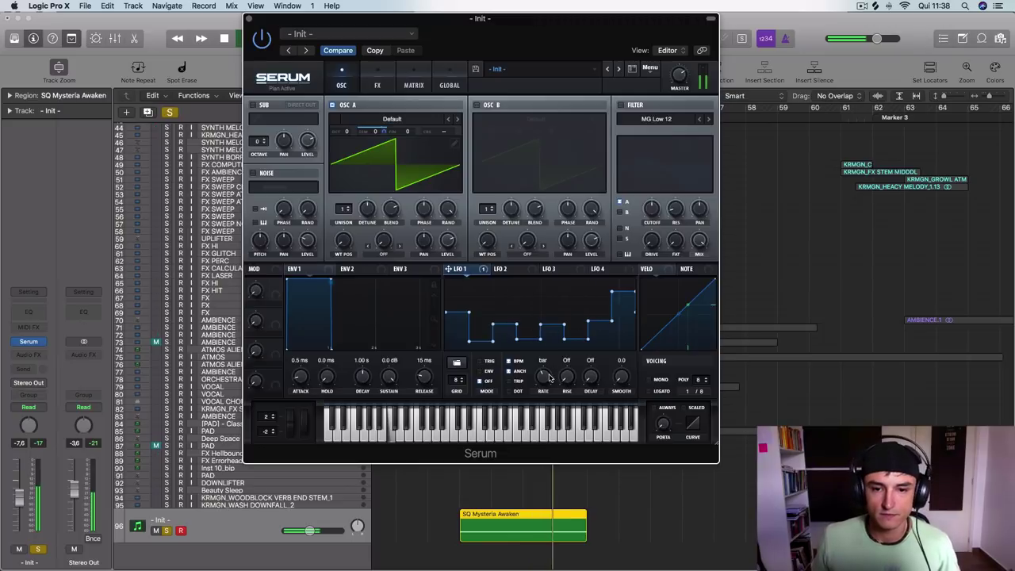
{"action": "scroll", "coordinate": [549, 377], "scroll_direction": "up", "scroll_amount": 1}
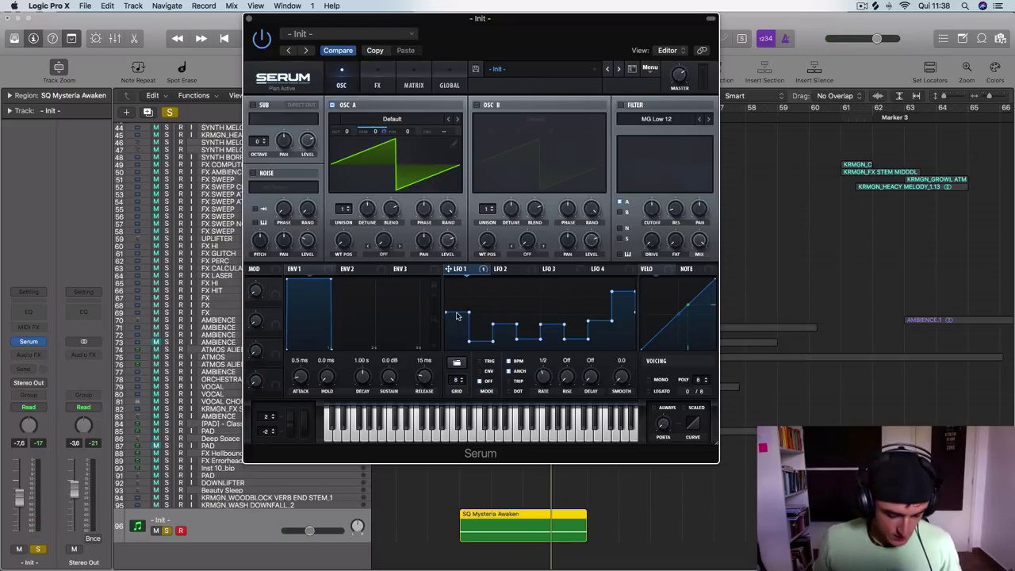
- Flatten all LFO 1 steps to zero and raise only the first step as a level block
{"action": "mouse_move", "coordinate": [456, 315]}
{"action": "left_mouse_down"}
{"action": "mouse_move", "coordinate": [456, 351]}
{"action": "mouse_move", "coordinate": [636, 374]}
{"action": "left_mouse_up"}
{"action": "key", "text": "space"}
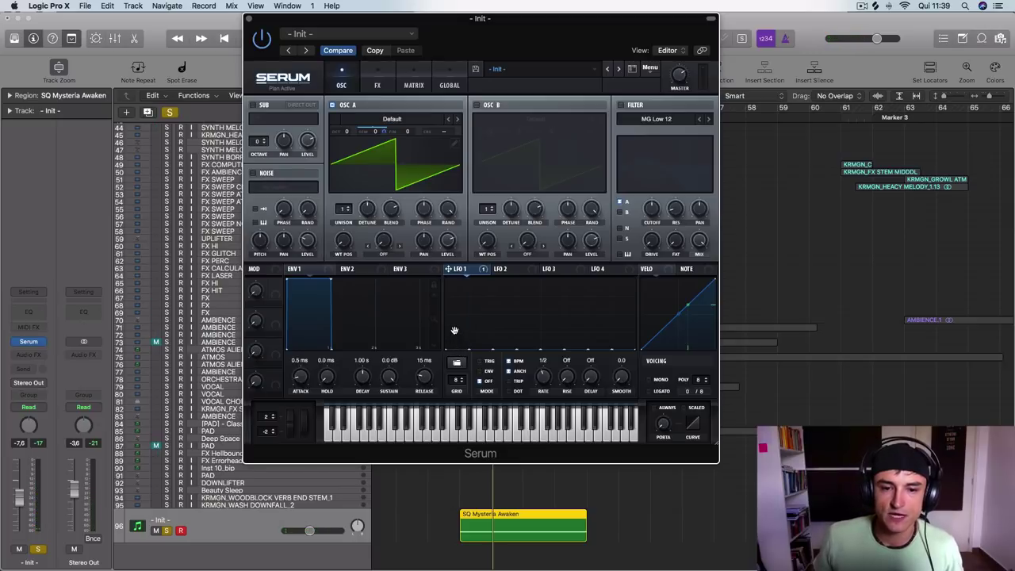
{"action": "left_click_drag", "start_coordinate": [457, 347], "coordinate": [546, 299]}
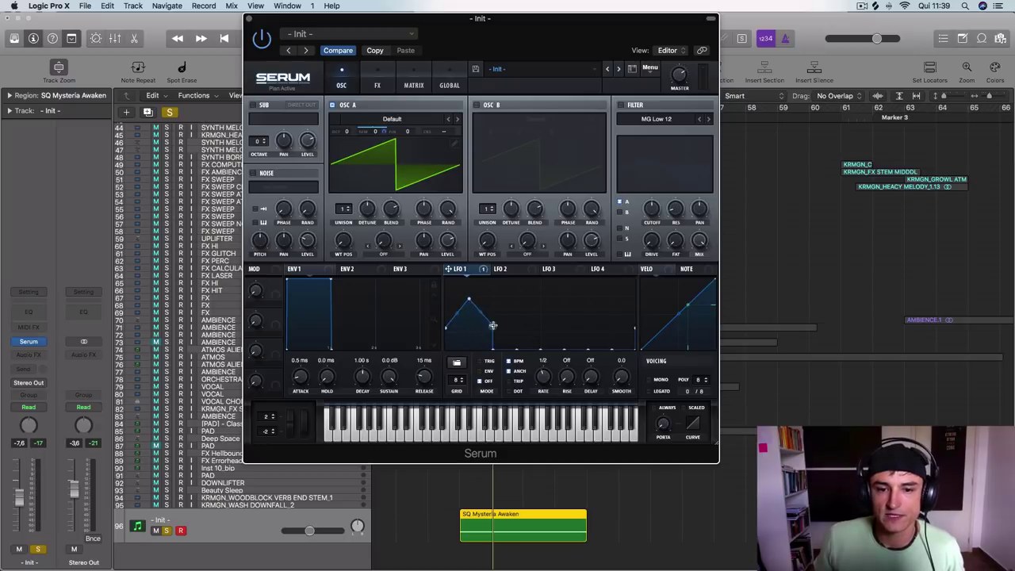
{"action": "left_click_drag", "start_coordinate": [493, 325], "coordinate": [470, 352]}
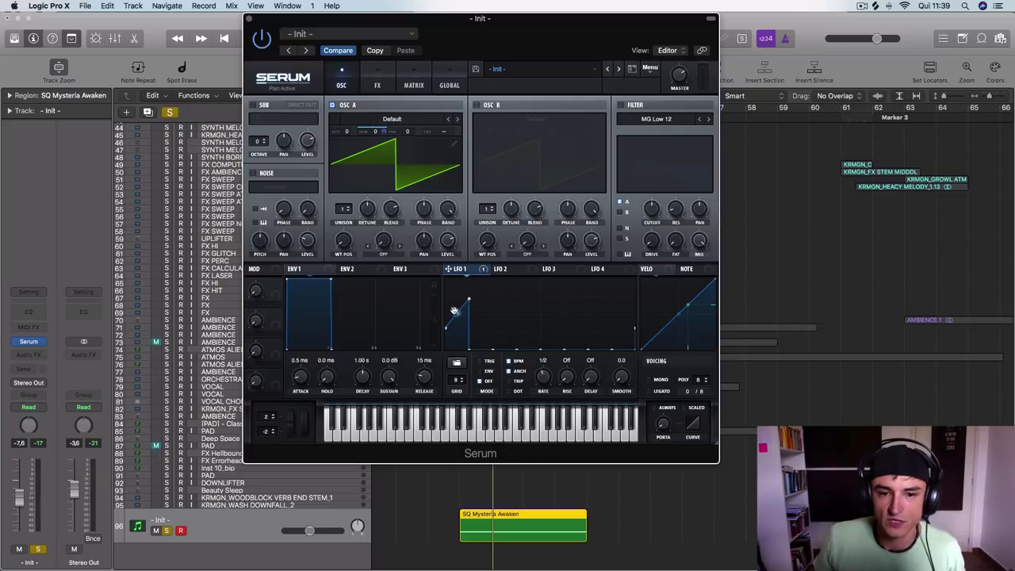
{"action": "left_click", "coordinate": [454, 320], "text": "shift"}
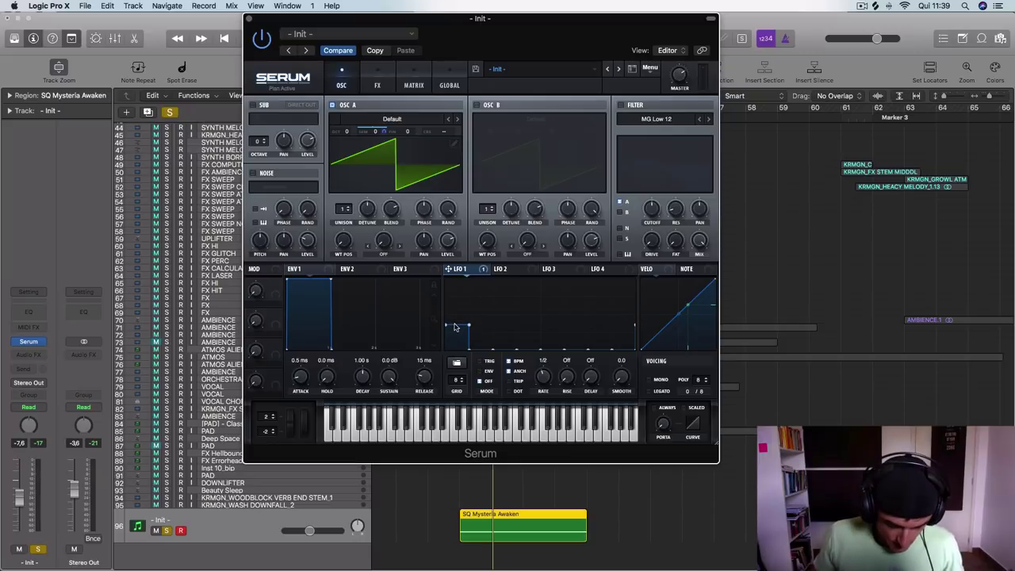
{"action": "mouse_move", "coordinate": [454, 325]}
{"action": "left_mouse_down"}
{"action": "mouse_move", "coordinate": [453, 340]}
{"action": "mouse_move", "coordinate": [457, 279]}
{"action": "mouse_move", "coordinate": [456, 362]}
{"action": "mouse_move", "coordinate": [458, 317]}
{"action": "left_mouse_up"}
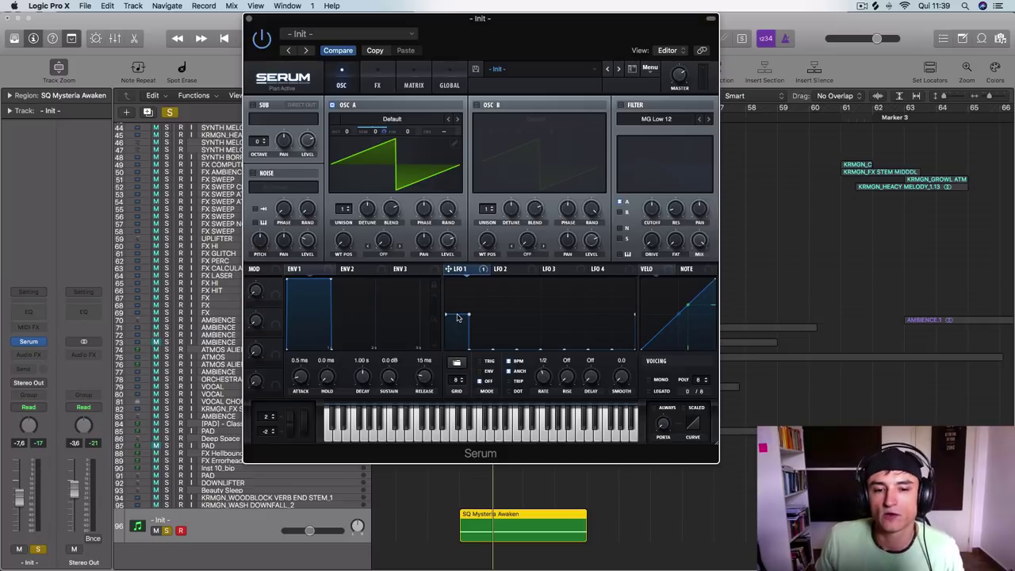
- During playback, add a low fourth step and a high seventh step to the LFO 1 pattern
{"action": "key", "text": "space"}
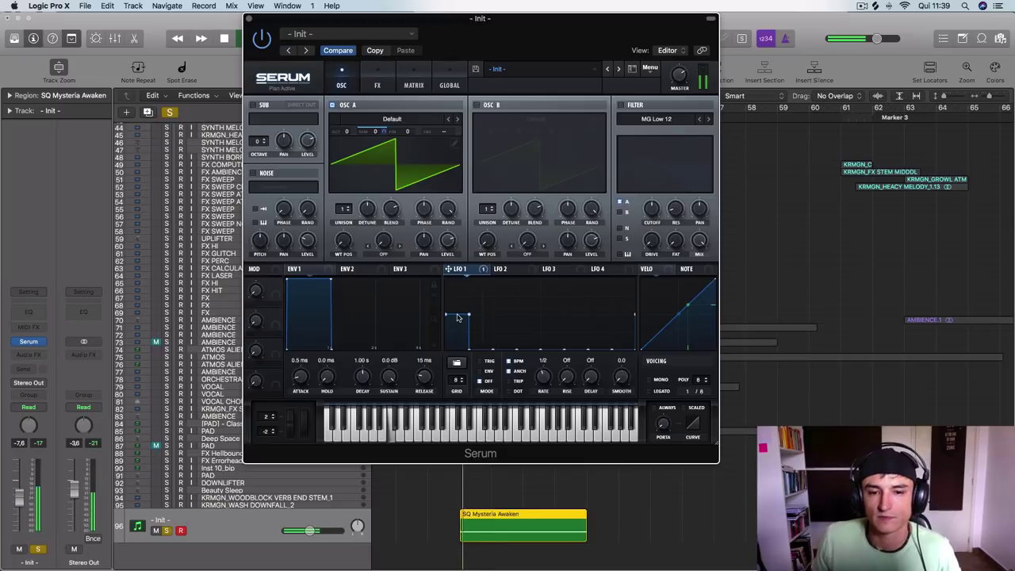
{"action": "left_click", "coordinate": [528, 337]}
{"action": "left_click_drag", "start_coordinate": [529, 340], "coordinate": [529, 335]}
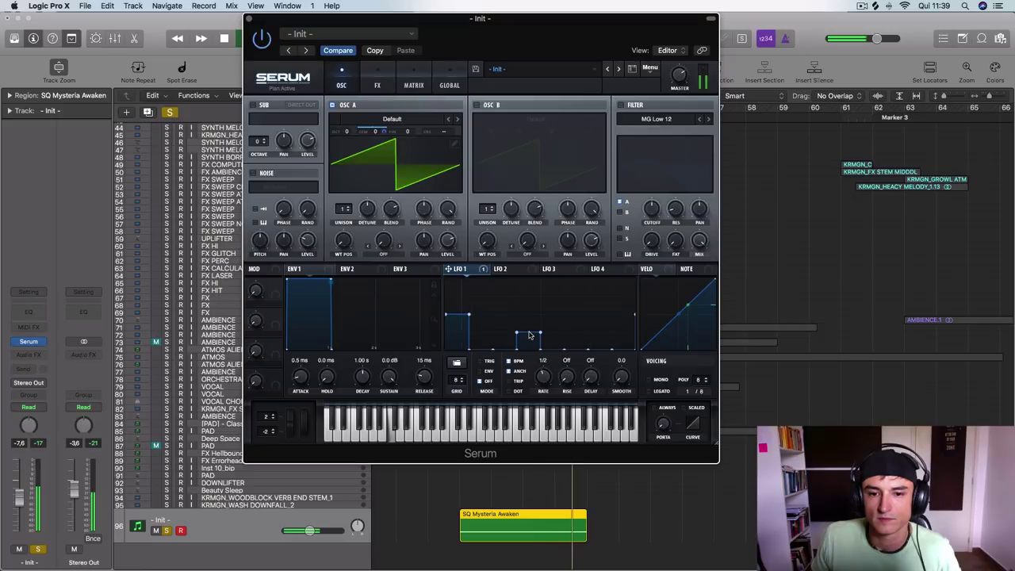
{"action": "left_click", "coordinate": [593, 327]}
{"action": "left_click_drag", "start_coordinate": [593, 327], "coordinate": [595, 304]}
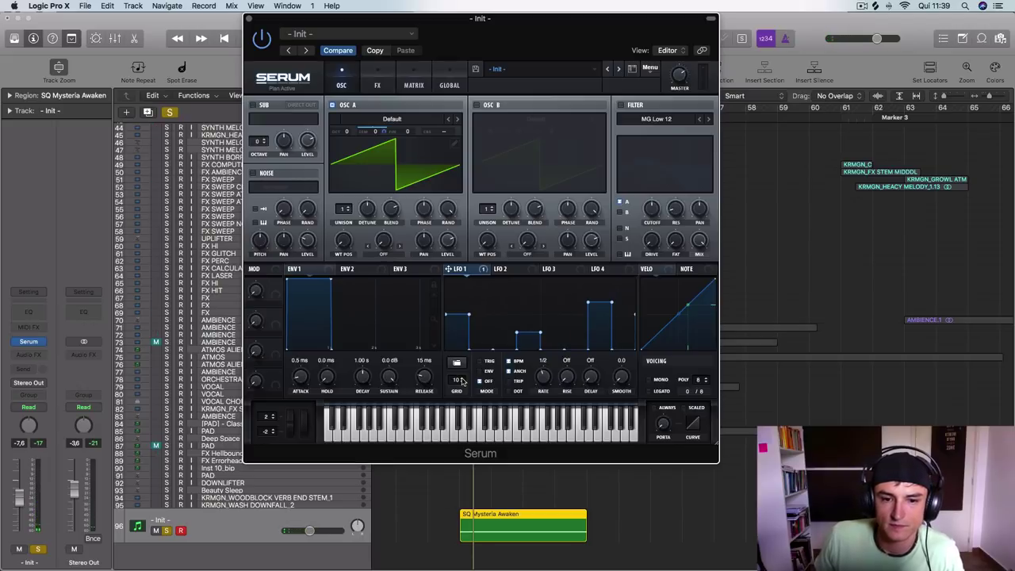
- Set the LFO 1 grid to 12 and redraw its shape as uneven steps across the whole grid
{"action": "left_click", "coordinate": [462, 379]}
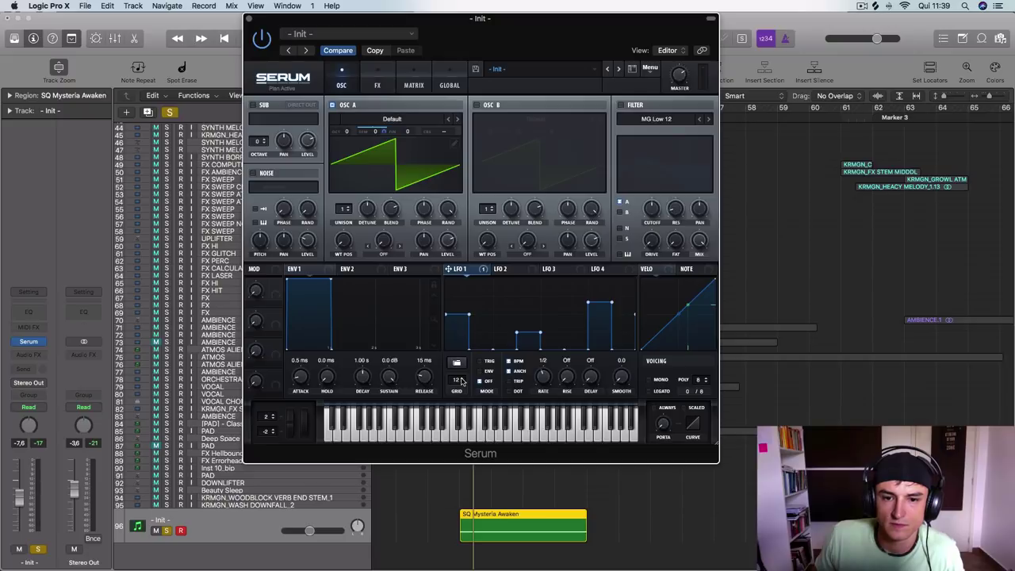
{"action": "mouse_move", "coordinate": [468, 317]}
{"action": "left_mouse_down"}
{"action": "mouse_move", "coordinate": [458, 318]}
{"action": "mouse_move", "coordinate": [456, 351]}
{"action": "mouse_move", "coordinate": [488, 337]}
{"action": "mouse_move", "coordinate": [644, 345]}
{"action": "left_mouse_up"}
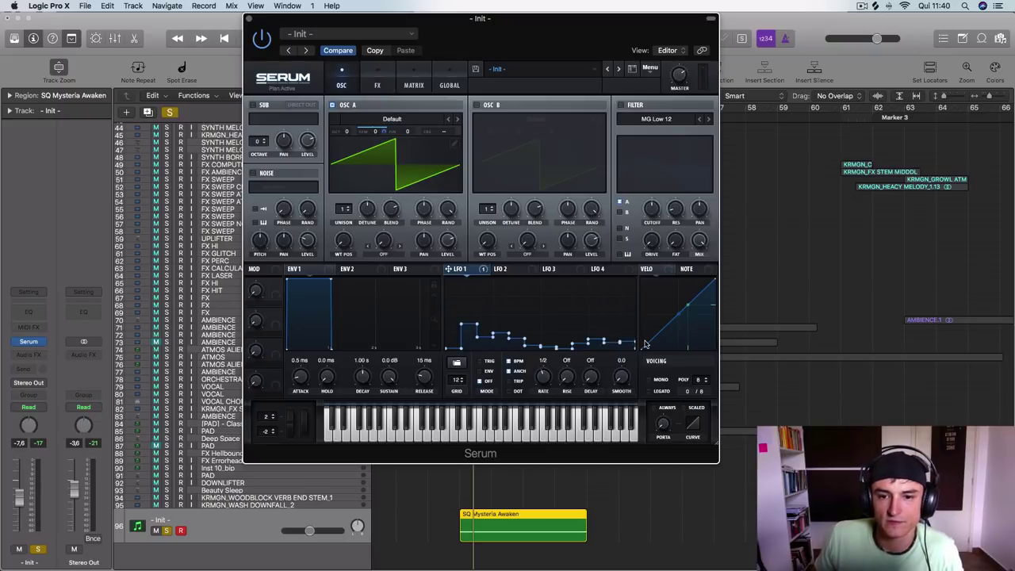
- Set the LFO 1 rate to bar during playback and reduce the pattern to a raised first step with all others at zero
{"action": "key", "text": "space"}
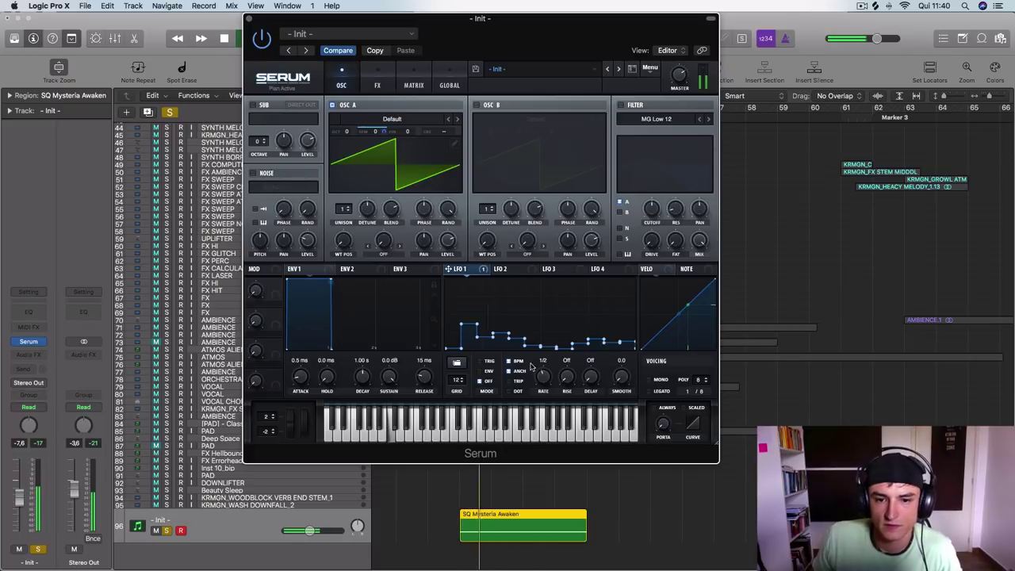
{"action": "left_click_drag", "start_coordinate": [541, 377], "coordinate": [539, 383]}
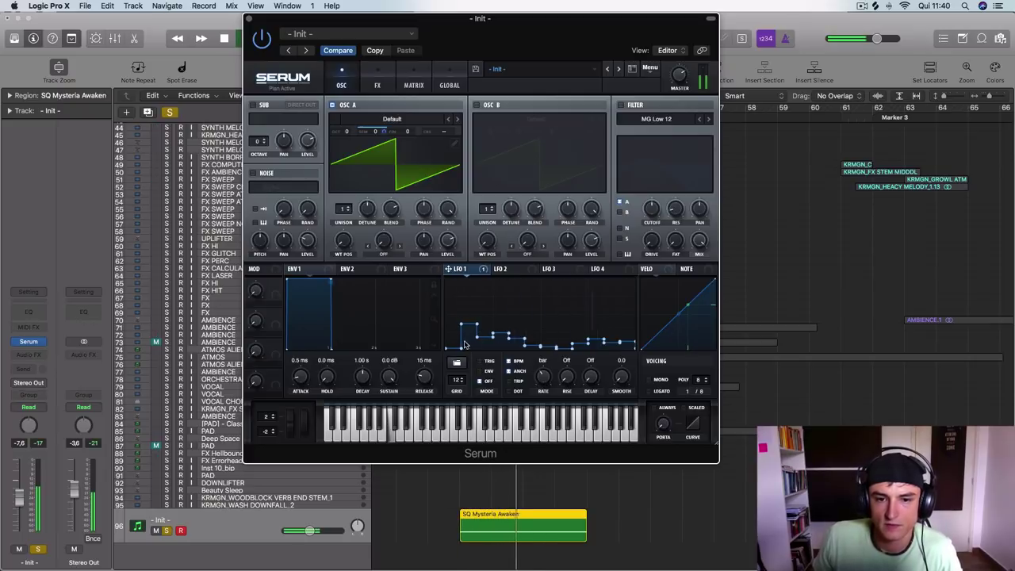
{"action": "left_click_drag", "start_coordinate": [454, 346], "coordinate": [447, 303]}
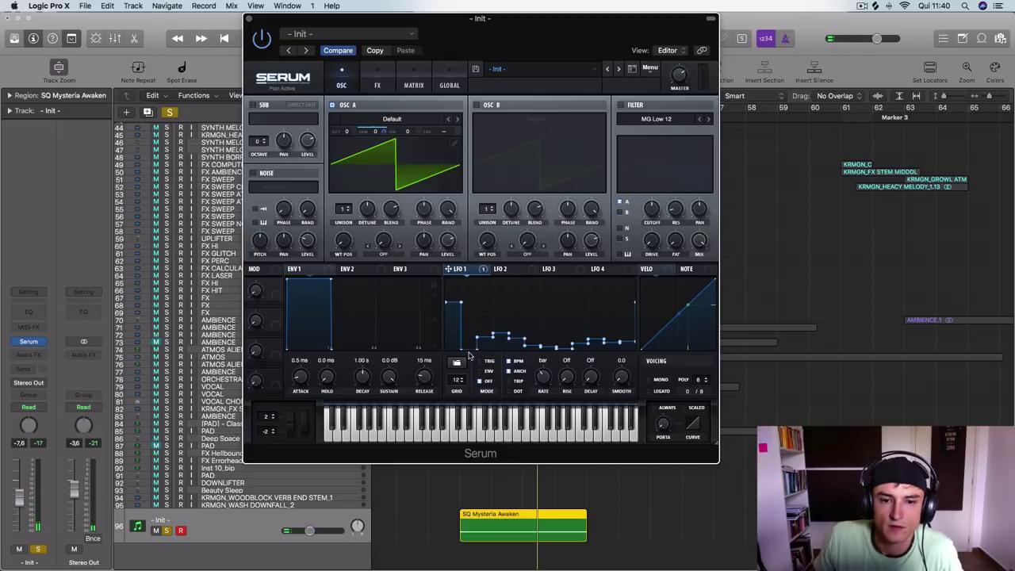
{"action": "left_click_drag", "start_coordinate": [468, 356], "coordinate": [610, 356]}
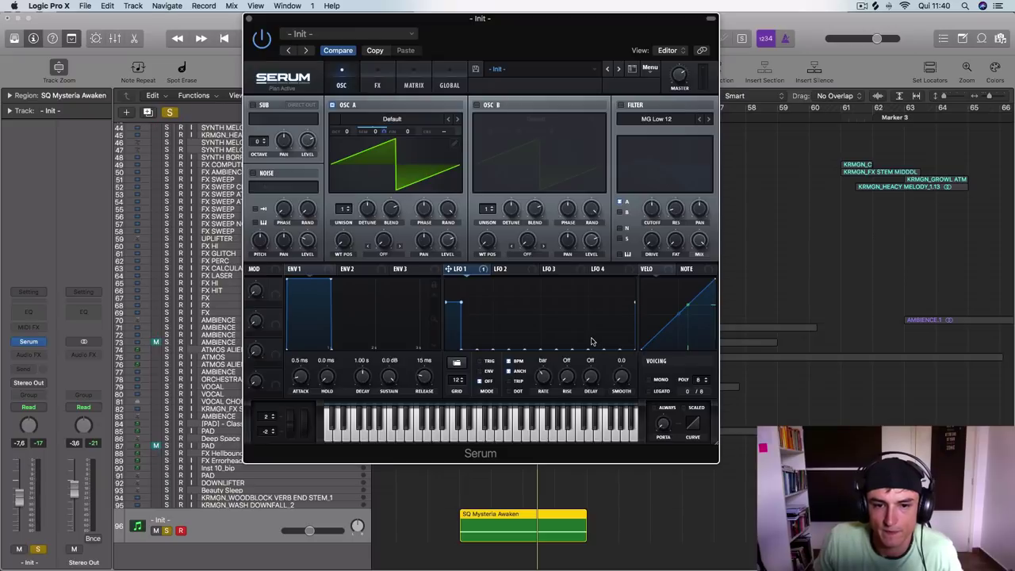
- Set the LFO 1 grid to 15 and redraw the pattern as a raised first step with all others near zero
{"action": "key", "text": "space"}
{"action": "left_click_drag", "start_coordinate": [459, 382], "coordinate": [460, 378]}
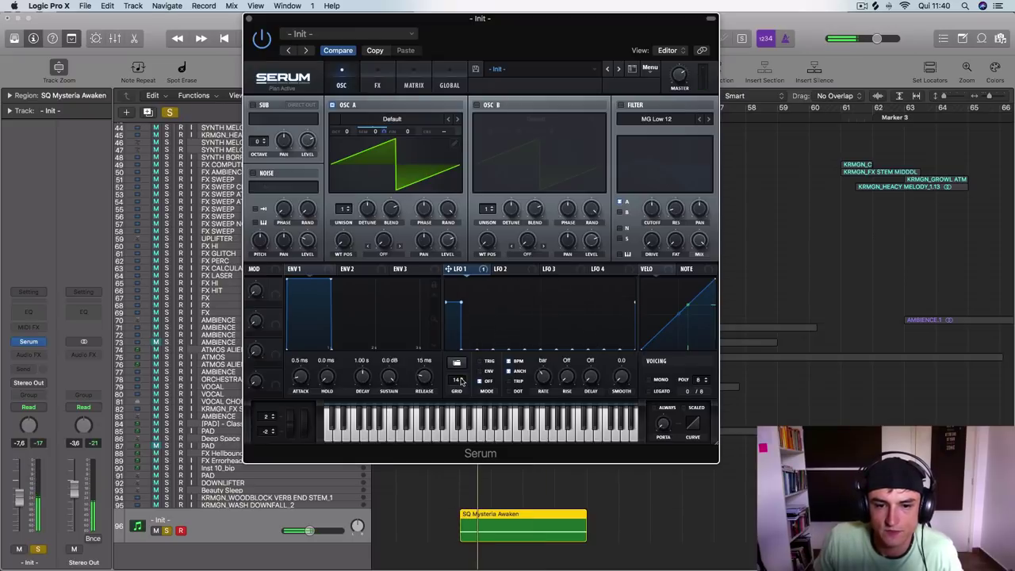
{"action": "left_click", "coordinate": [461, 378]}
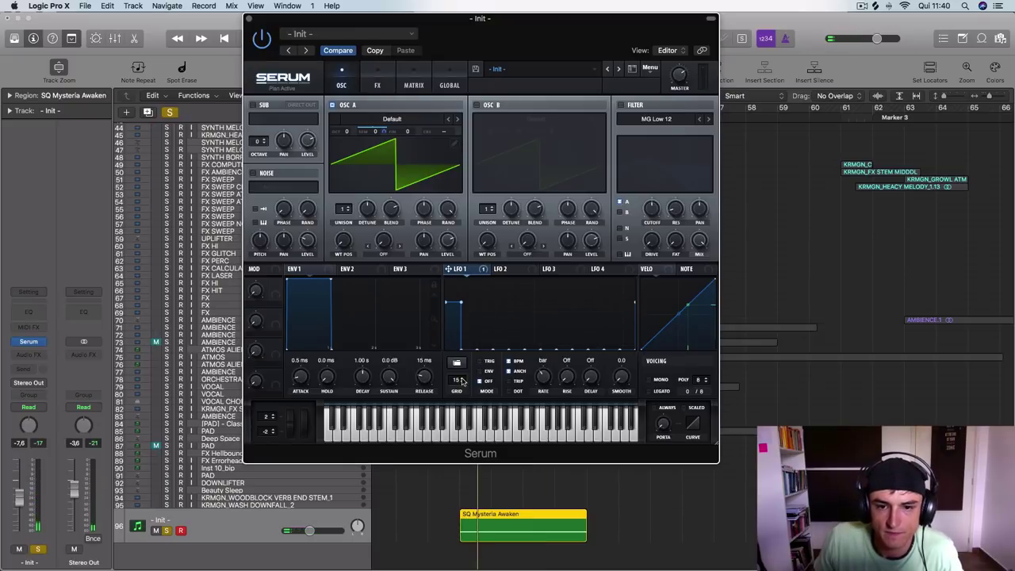
{"action": "mouse_move", "coordinate": [456, 305]}
{"action": "left_mouse_down"}
{"action": "mouse_move", "coordinate": [586, 325]}
{"action": "mouse_move", "coordinate": [633, 318]}
{"action": "left_mouse_up"}
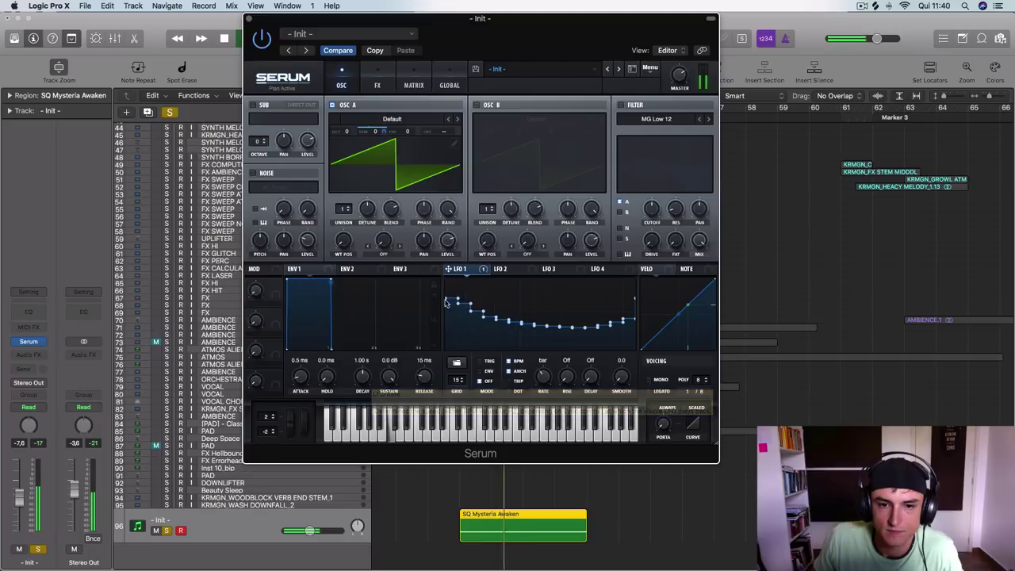
{"action": "left_click_drag", "start_coordinate": [462, 345], "coordinate": [461, 368]}
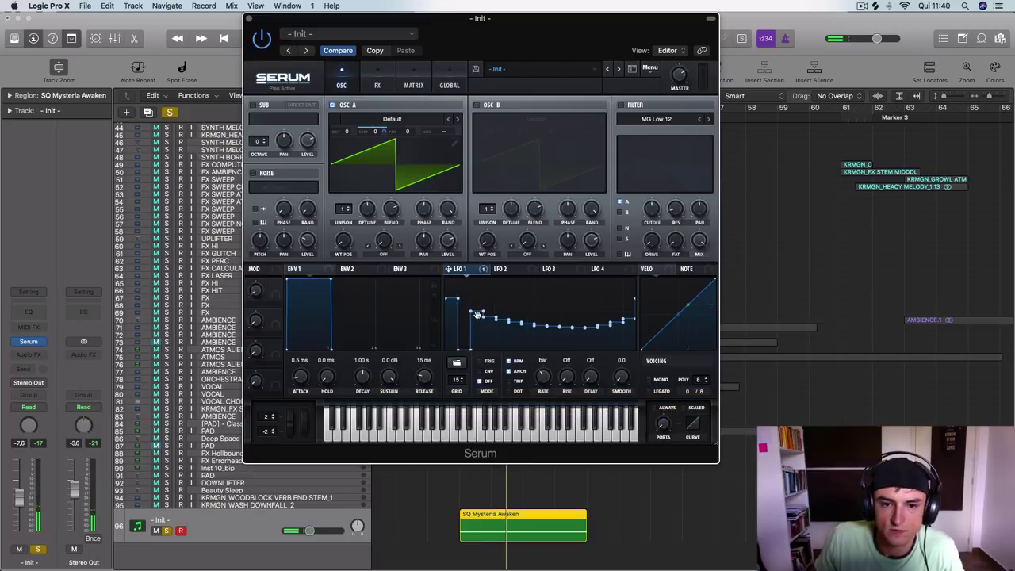
{"action": "left_click_drag", "start_coordinate": [477, 315], "coordinate": [478, 375]}
{"action": "mouse_move", "coordinate": [492, 333]}
{"action": "left_mouse_down"}
{"action": "mouse_move", "coordinate": [526, 352]}
{"action": "mouse_move", "coordinate": [650, 356]}
{"action": "left_mouse_up"}
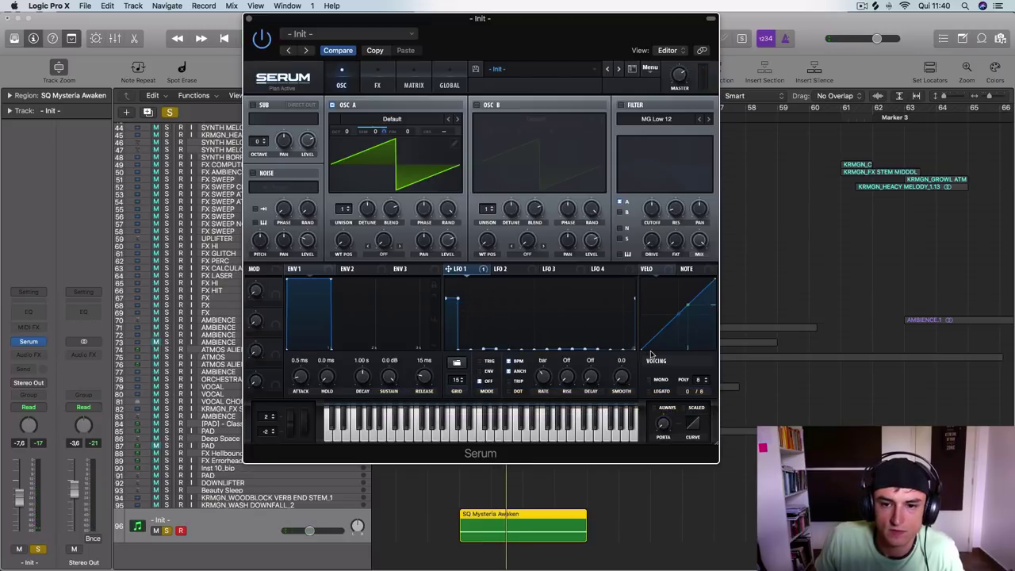
{"action": "right_click", "coordinate": [453, 300]}
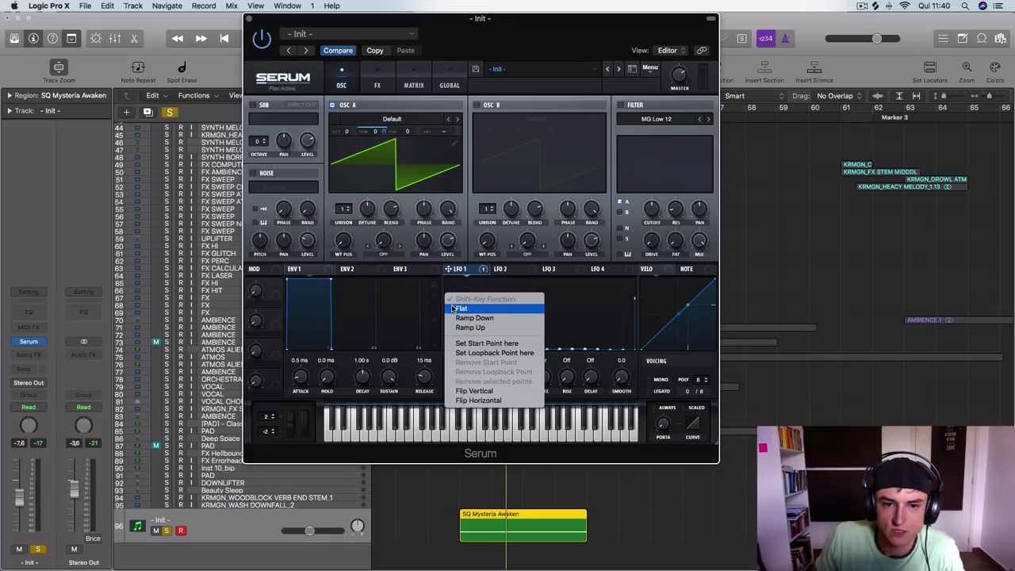
{"action": "key", "text": "Escape"}
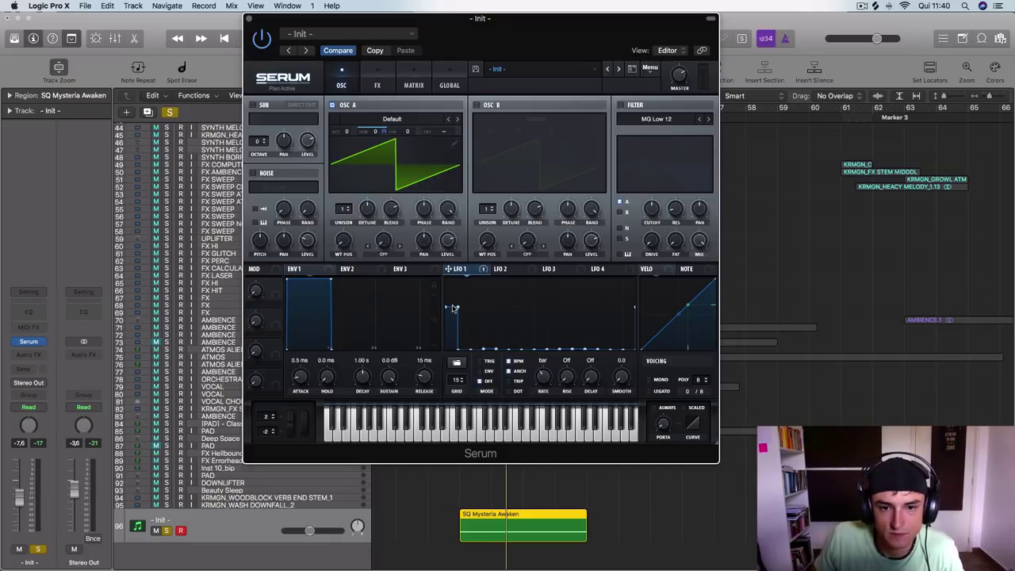
- During playback, raise the fourth, seventh and ninth LFO 1 steps to different heights, with the seventh the highest of the three
{"action": "key", "text": "space"}
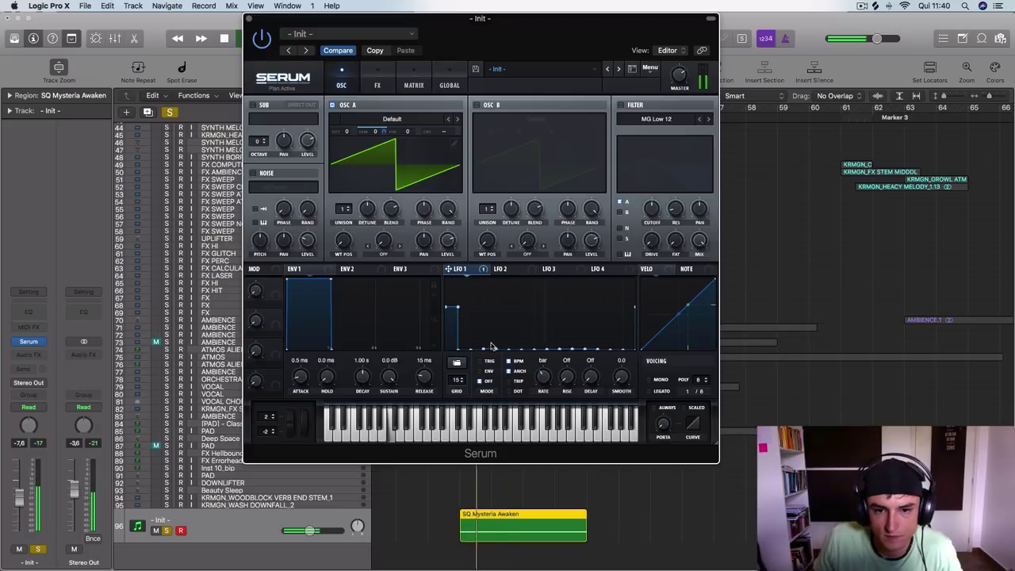
{"action": "left_click_drag", "start_coordinate": [489, 346], "coordinate": [491, 336]}
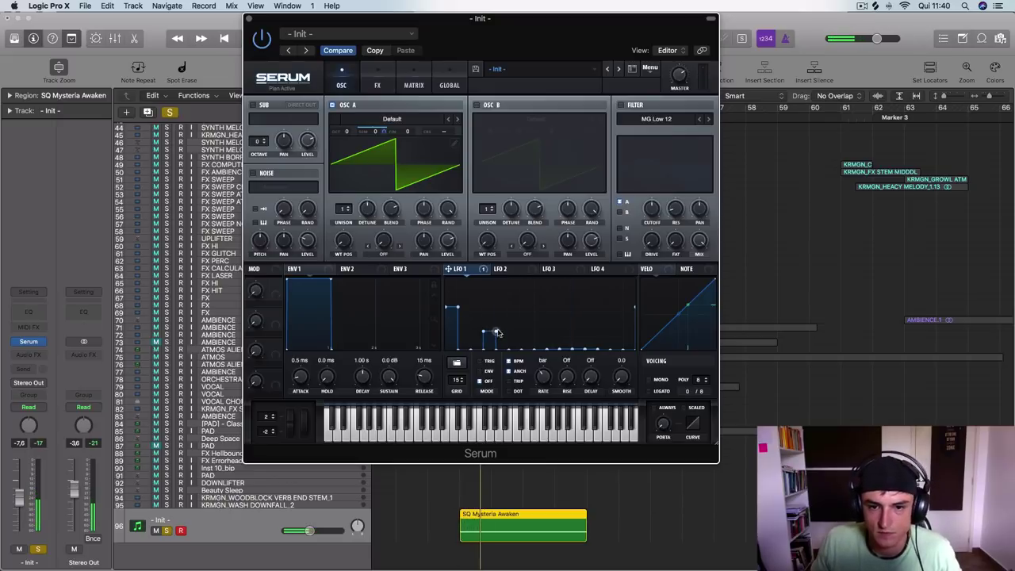
{"action": "left_click_drag", "start_coordinate": [523, 349], "coordinate": [527, 319]}
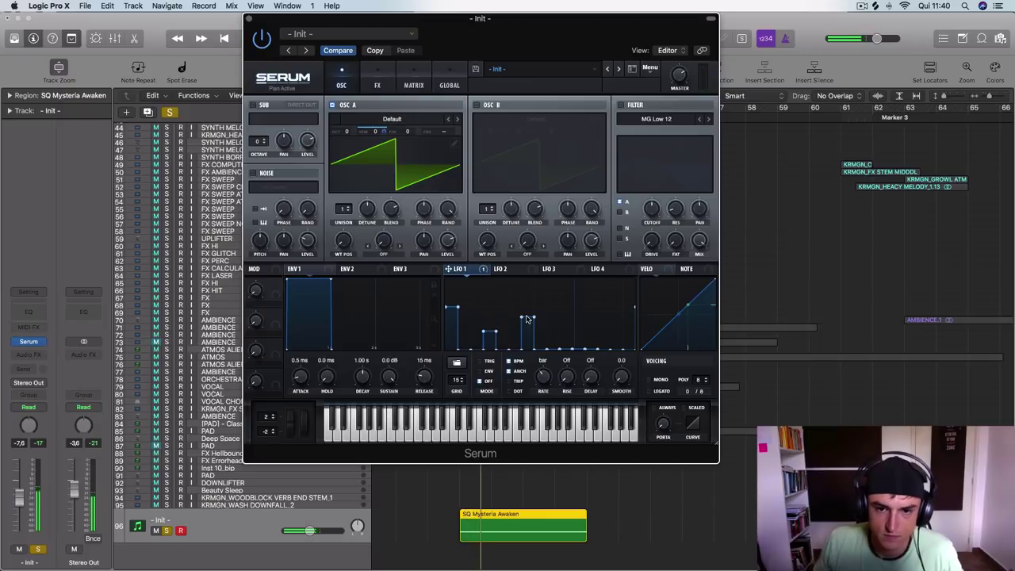
{"action": "left_click_drag", "start_coordinate": [551, 349], "coordinate": [557, 338]}
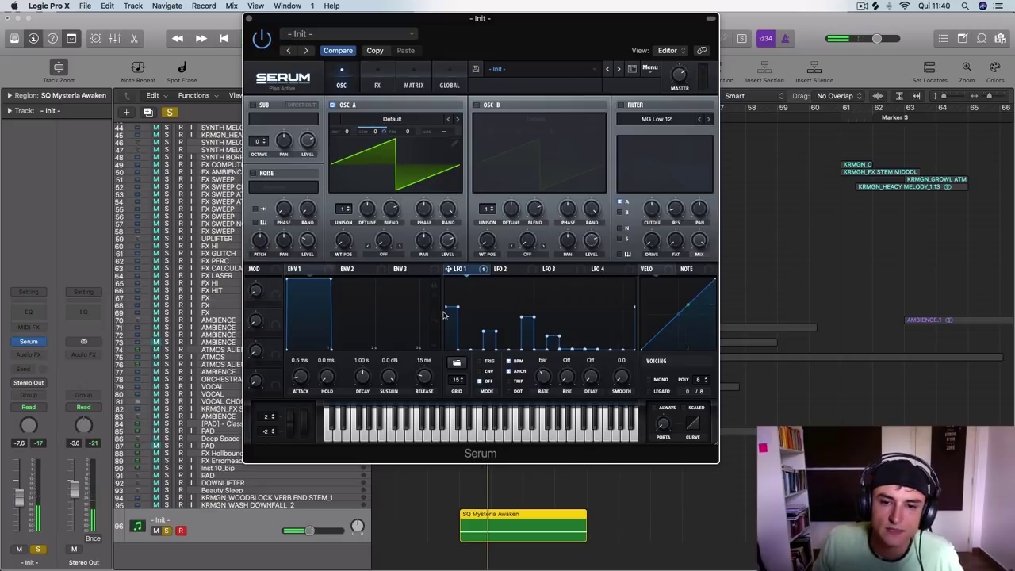
- Load the user shape Sakya_sequence 16th 001 into LFO 1 and play the region
{"action": "left_click", "coordinate": [458, 365]}
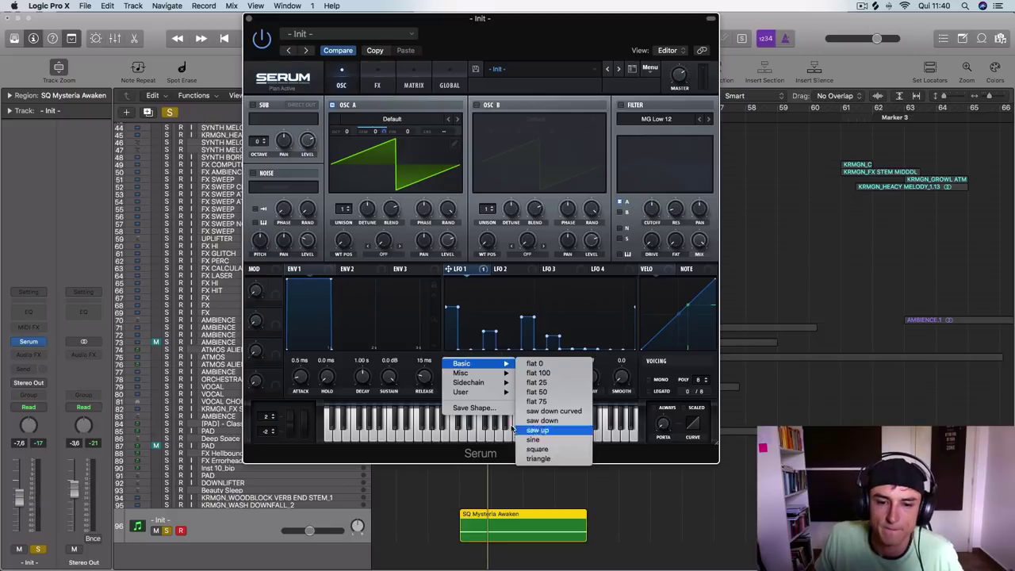
{"action": "mouse_move", "coordinate": [491, 393]}
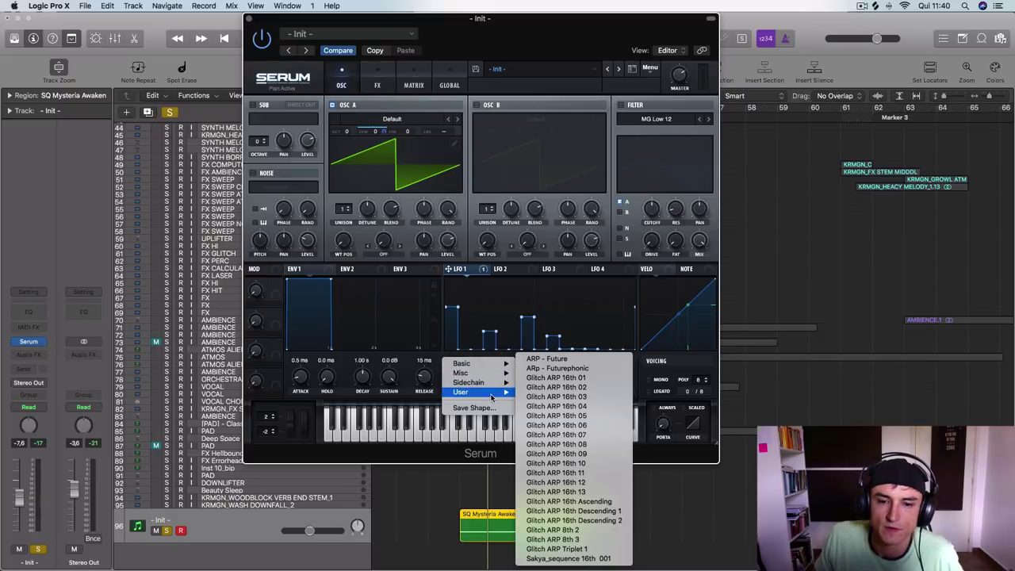
{"action": "left_click", "coordinate": [561, 558]}
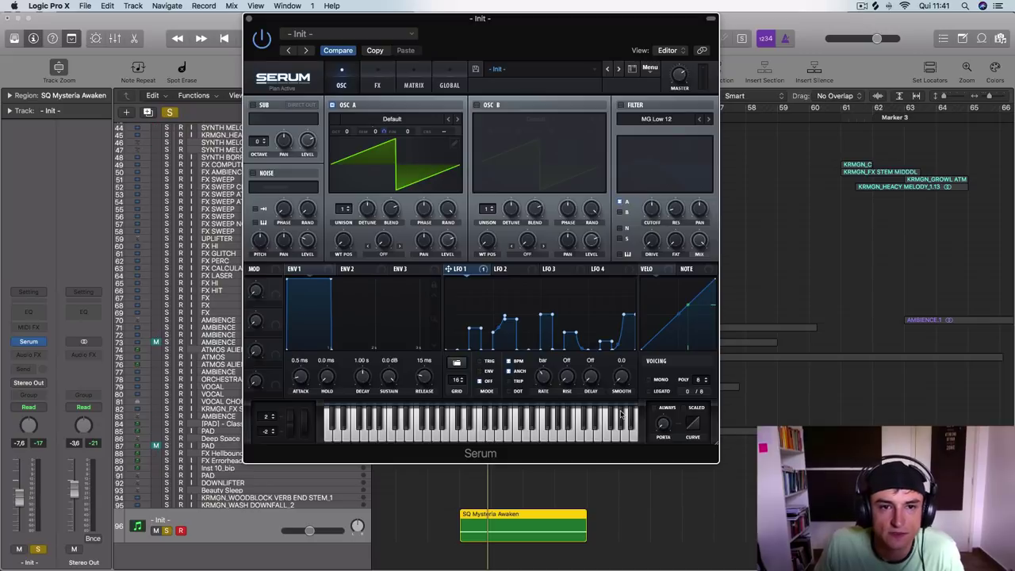
{"action": "key", "text": "space"}
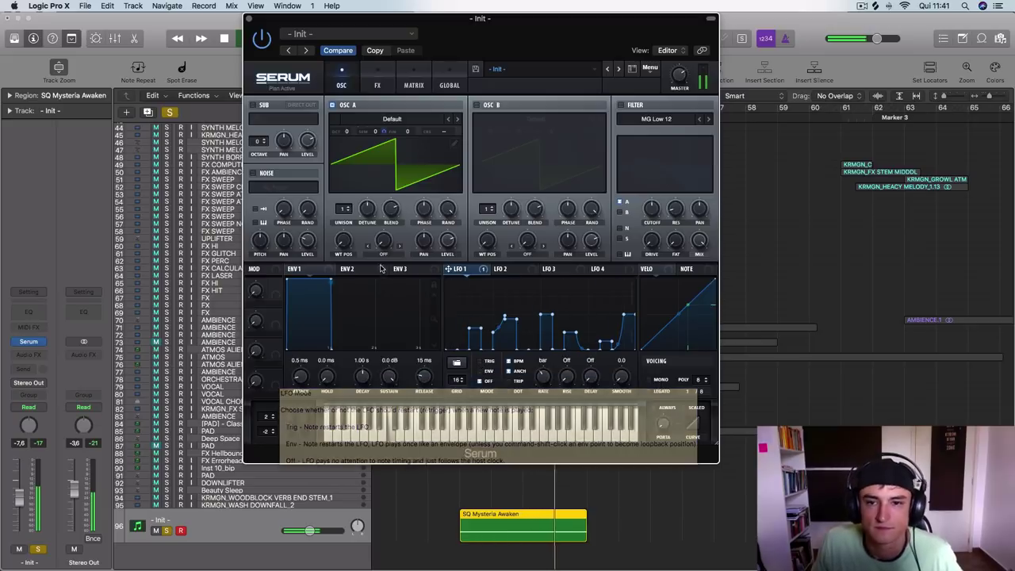
- Enable the MG Low 12 filter on oscillator A and adjust its cutoff during playback
{"action": "left_click", "coordinate": [621, 105]}
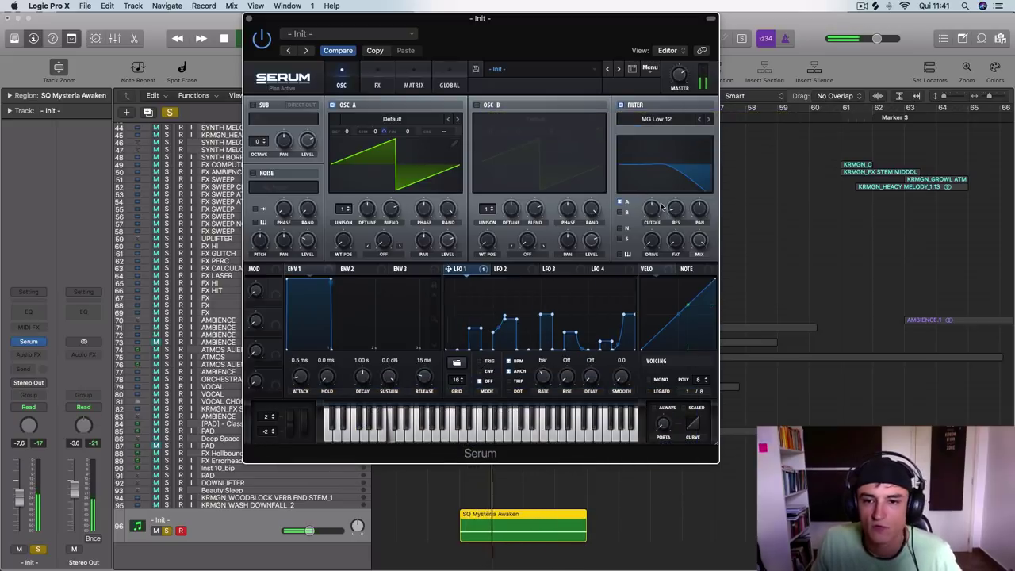
{"action": "mouse_move", "coordinate": [645, 229]}
{"action": "left_click_drag", "start_coordinate": [644, 229], "coordinate": [634, 167]}
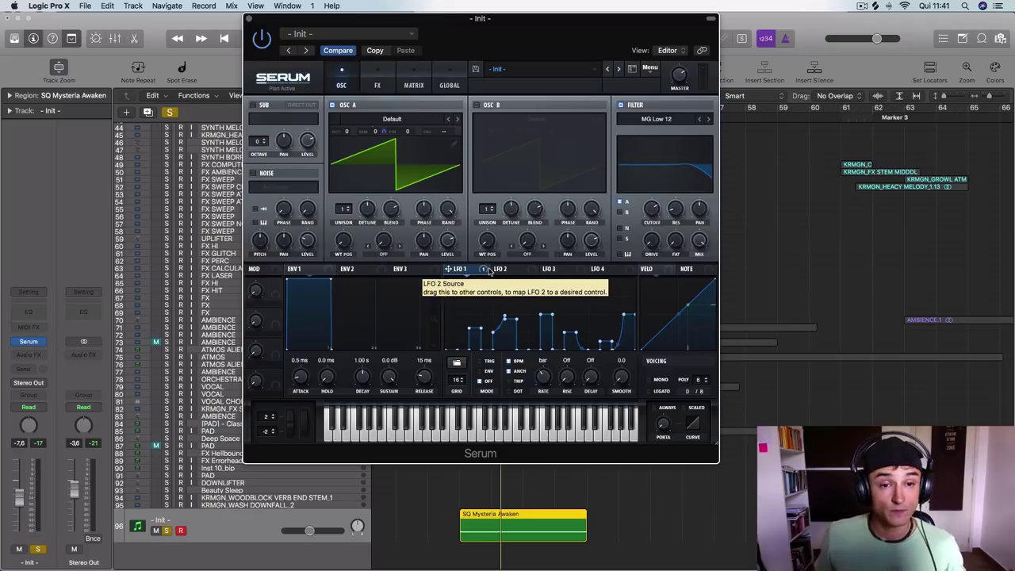
- Load the digital wavetable Dist Sub Dskperc into oscillator A
{"action": "left_click", "coordinate": [458, 118]}
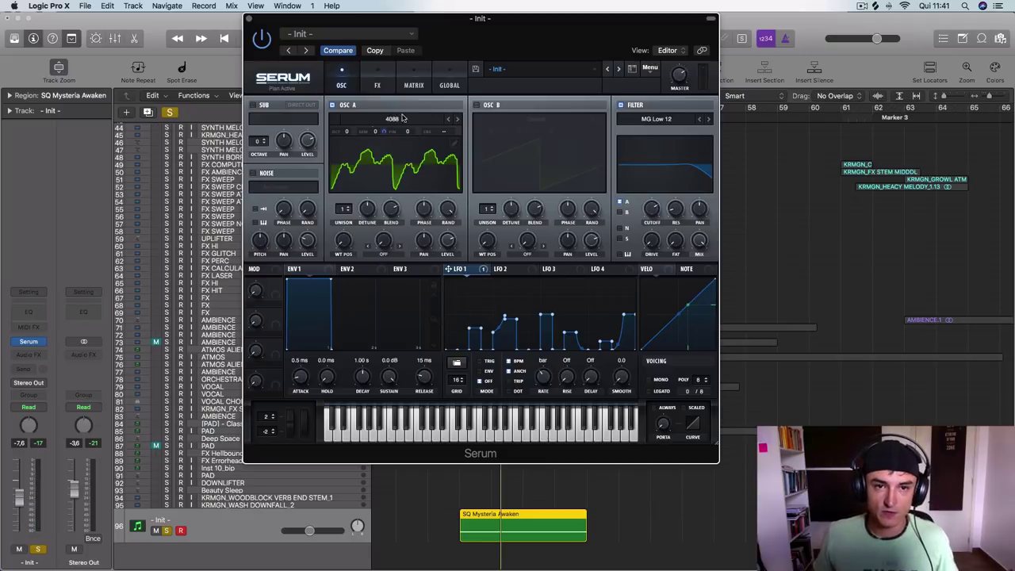
{"action": "left_click", "coordinate": [423, 122]}
{"action": "mouse_move", "coordinate": [414, 142]}
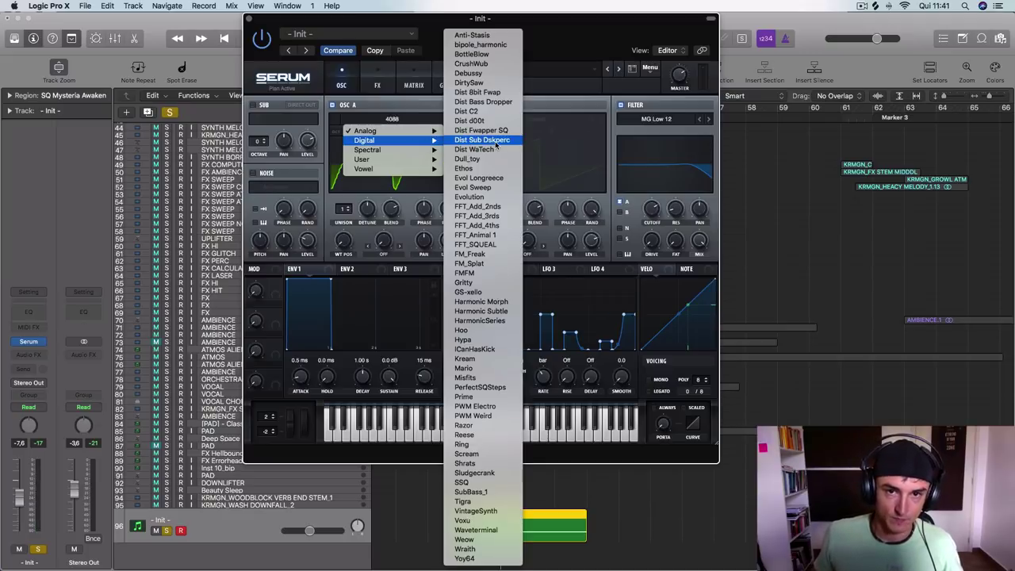
{"action": "left_click", "coordinate": [482, 140]}
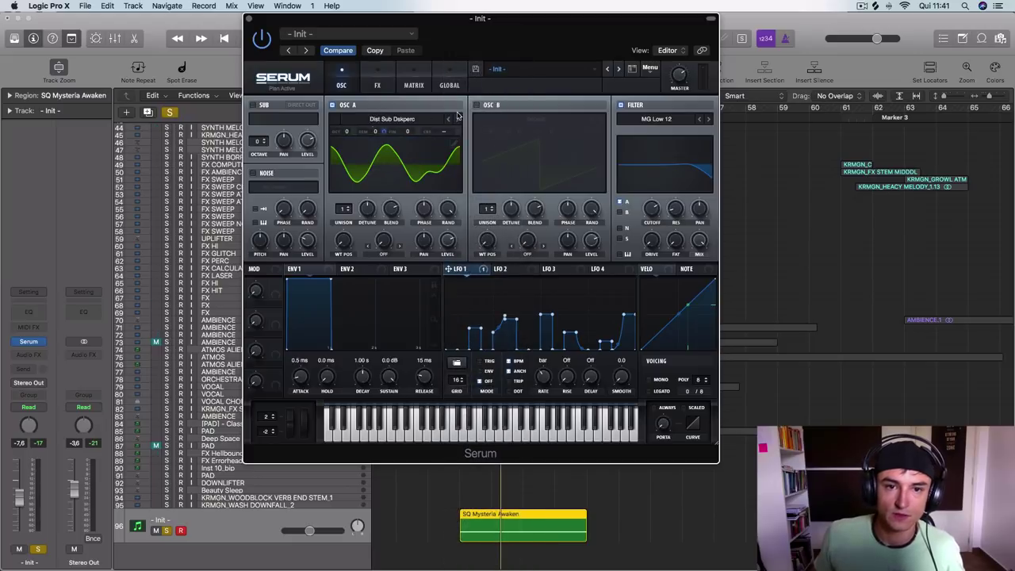
- During playback, audition the digital wavetables that follow in oscillator A, ending on FFT_SQUEAL
{"action": "key", "text": "space"}
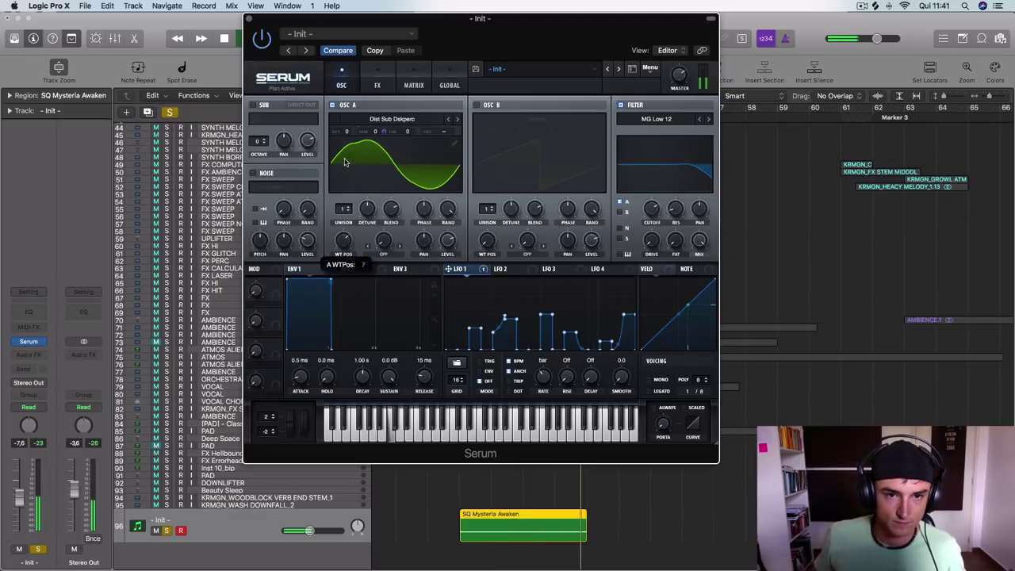
{"action": "left_click", "coordinate": [456, 119]}
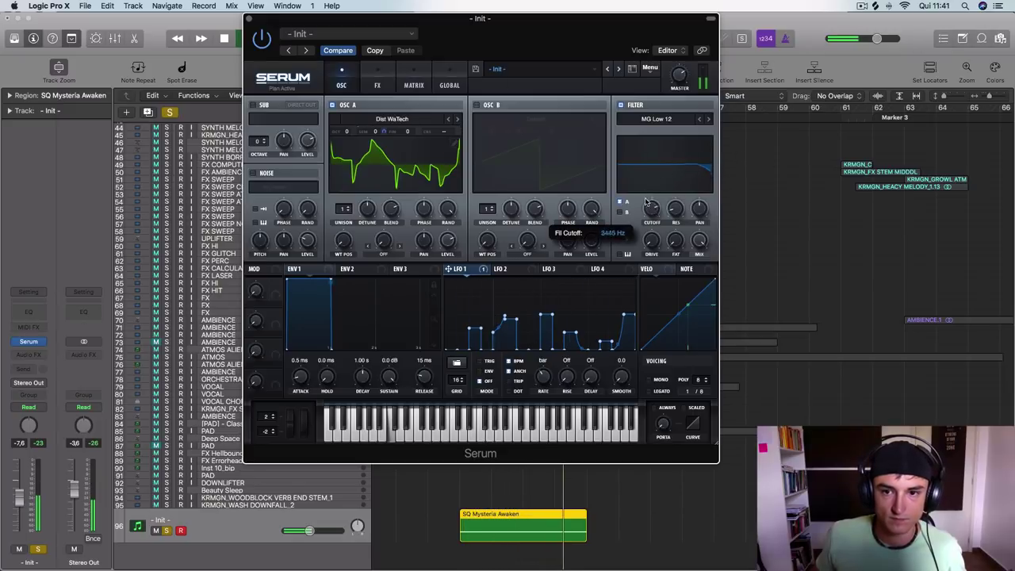
{"action": "left_click", "coordinate": [456, 119]}
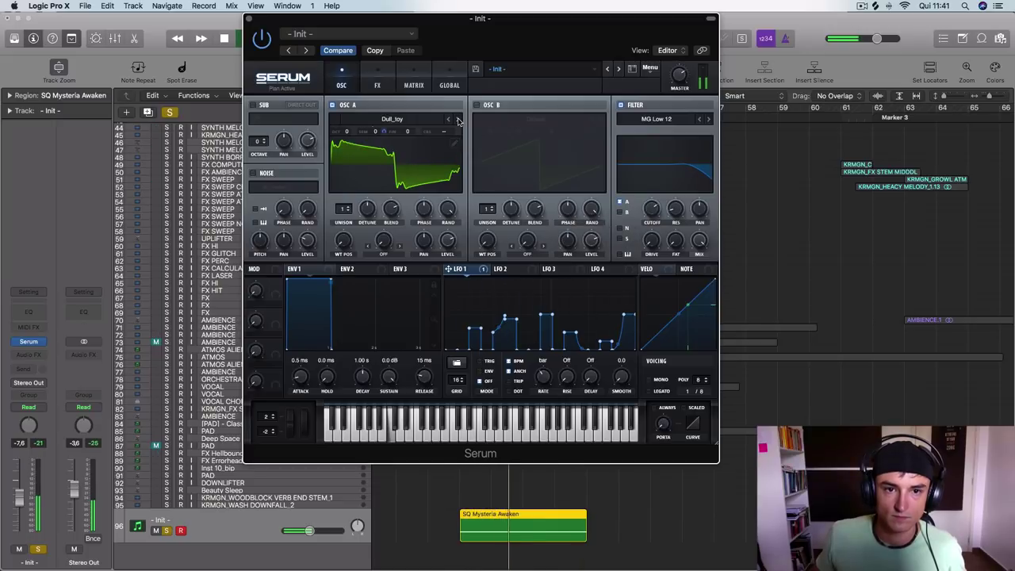
{"action": "left_click", "coordinate": [458, 120]}
{"action": "left_click", "coordinate": [457, 120]}
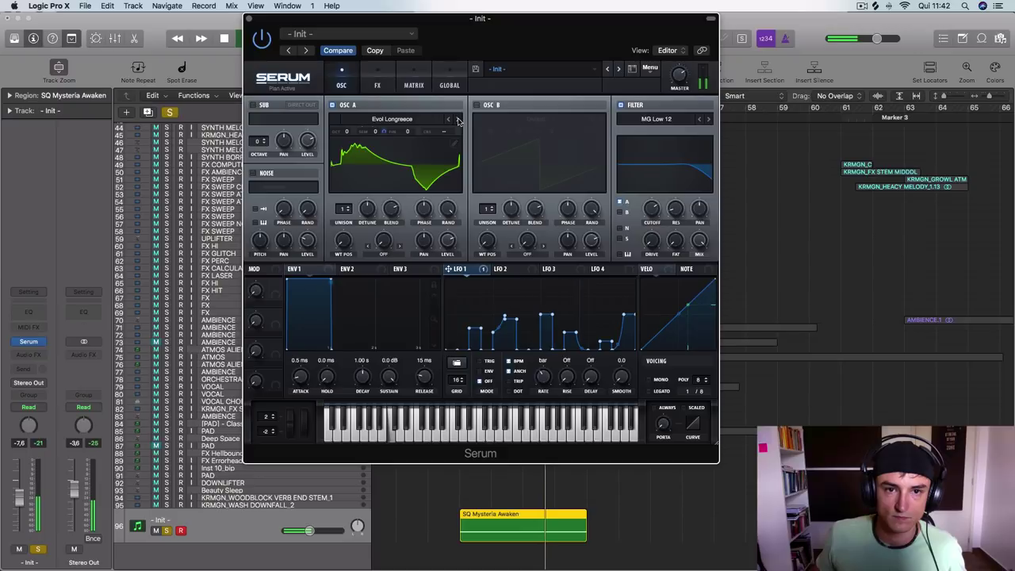
{"action": "left_click", "coordinate": [457, 120]}
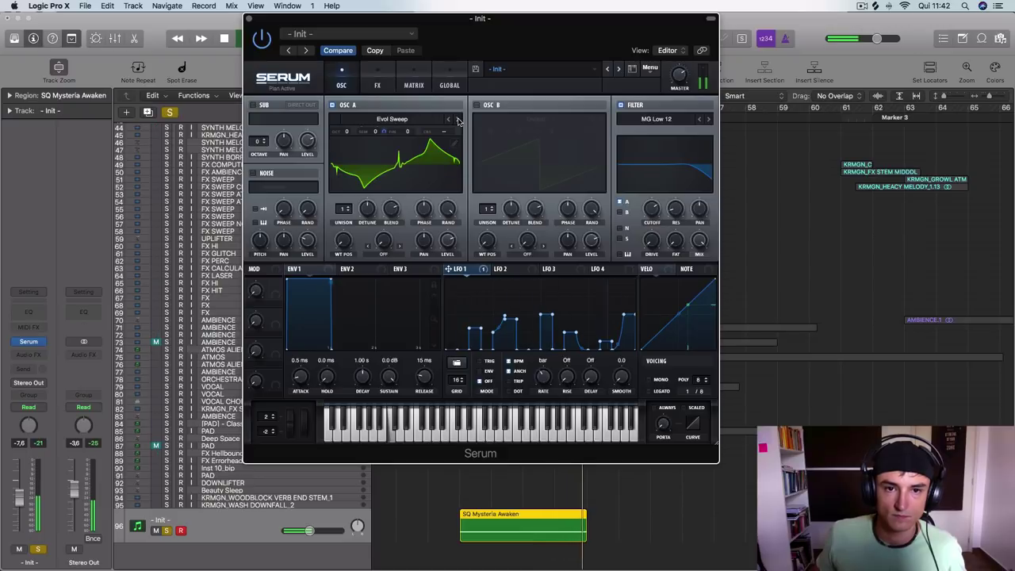
{"action": "left_click", "coordinate": [457, 119]}
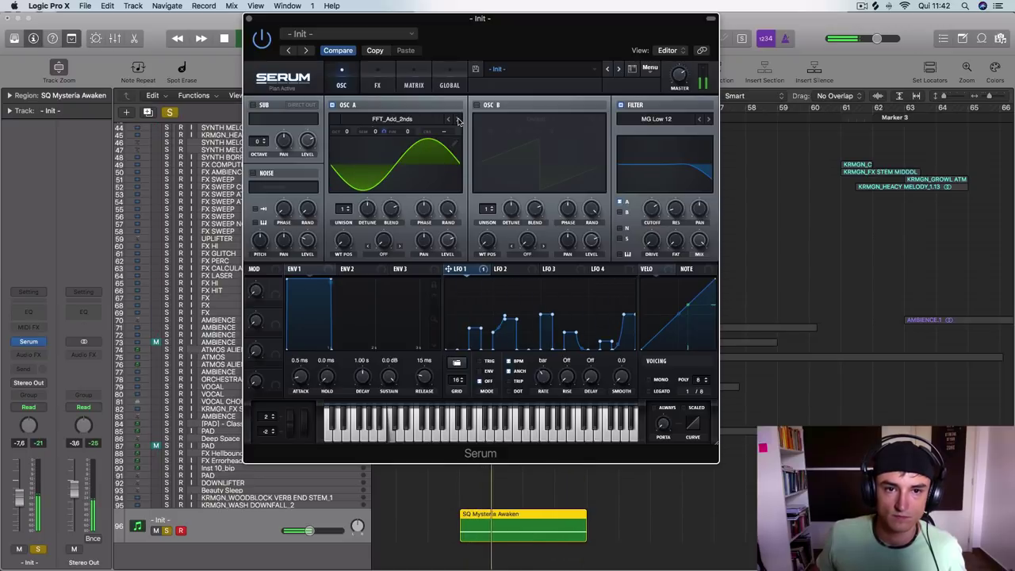
{"action": "left_click", "coordinate": [457, 119]}
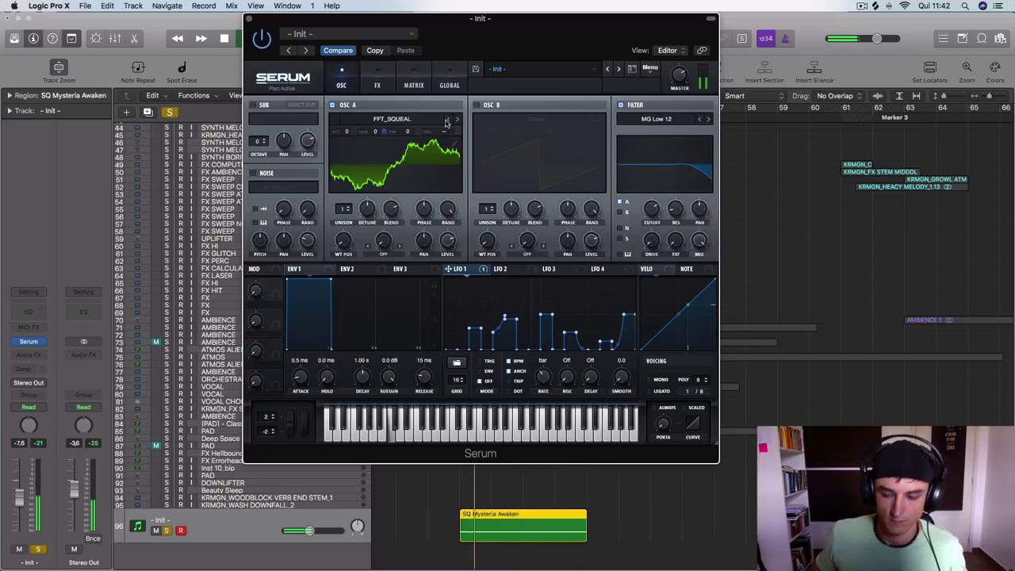
- Raise the system volume and switch oscillator A to the FM_Splat wavetable at octave 0
{"action": "key", "text": "XF86AudioRaiseVolume"}
{"action": "key", "text": "XF86AudioRaiseVolume"}
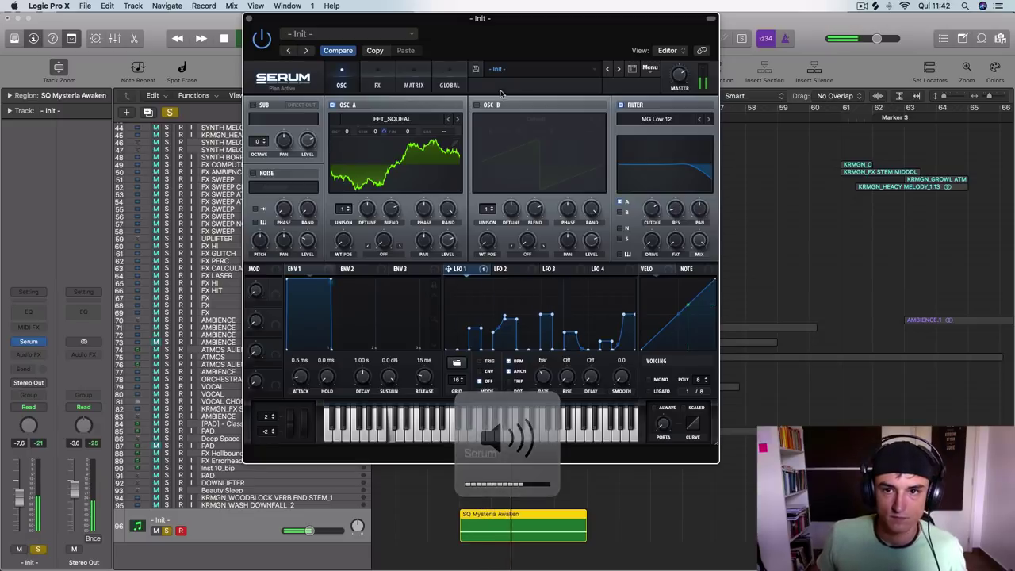
{"action": "mouse_move", "coordinate": [344, 240]}
{"action": "left_mouse_down"}
{"action": "mouse_move", "coordinate": [350, 204]}
{"action": "mouse_move", "coordinate": [332, 239]}
{"action": "left_mouse_up"}
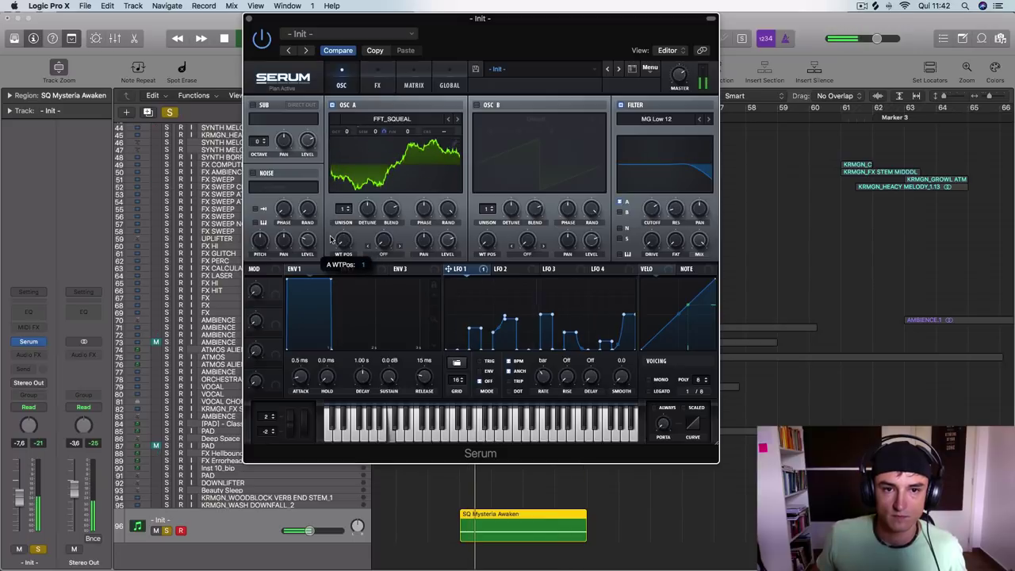
{"action": "left_click", "coordinate": [457, 119]}
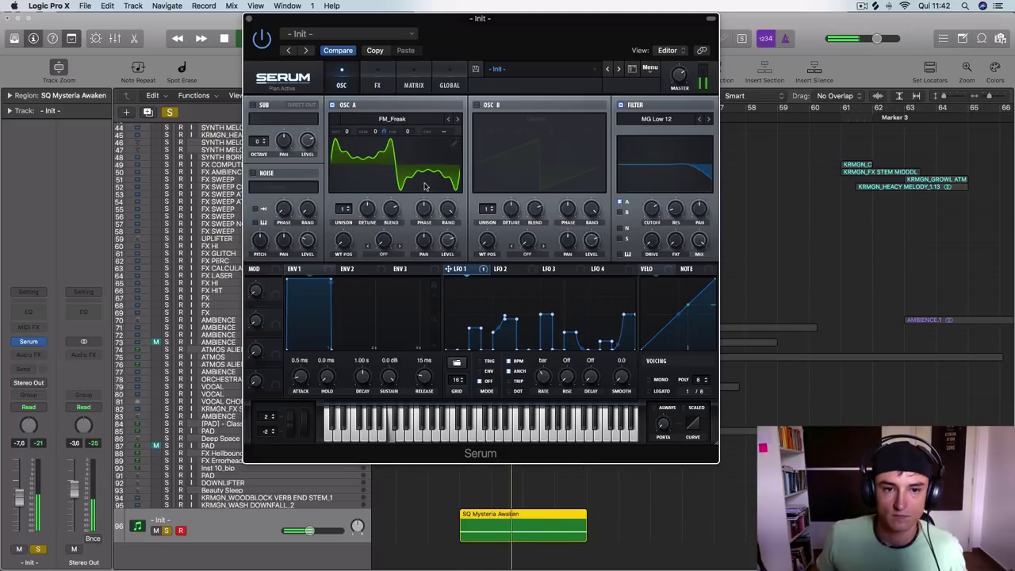
{"action": "left_click", "coordinate": [457, 118]}
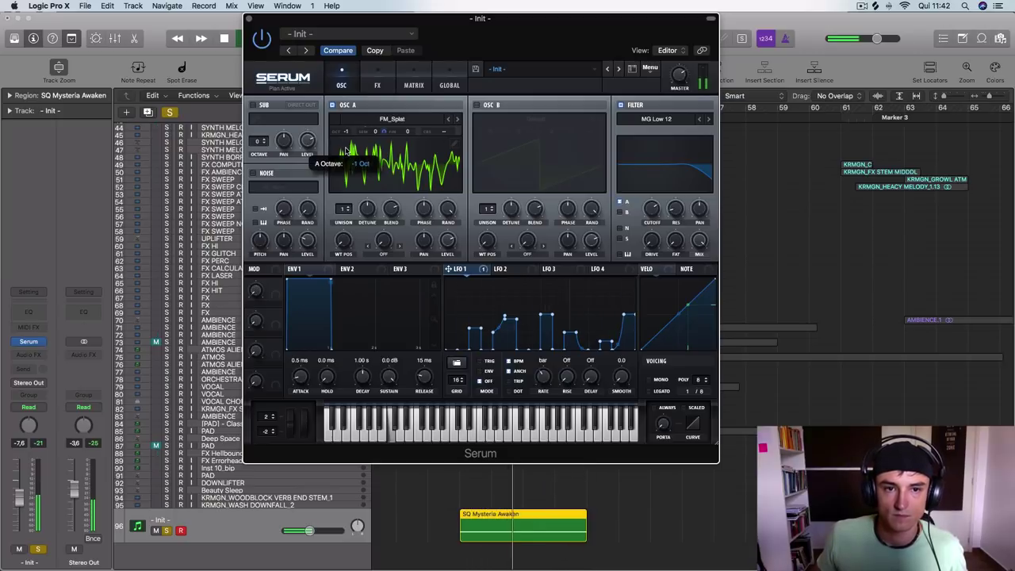
{"action": "mouse_move", "coordinate": [346, 131]}
{"action": "left_mouse_down"}
{"action": "mouse_move", "coordinate": [350, 101]}
{"action": "mouse_move", "coordinate": [346, 123]}
{"action": "left_mouse_up"}
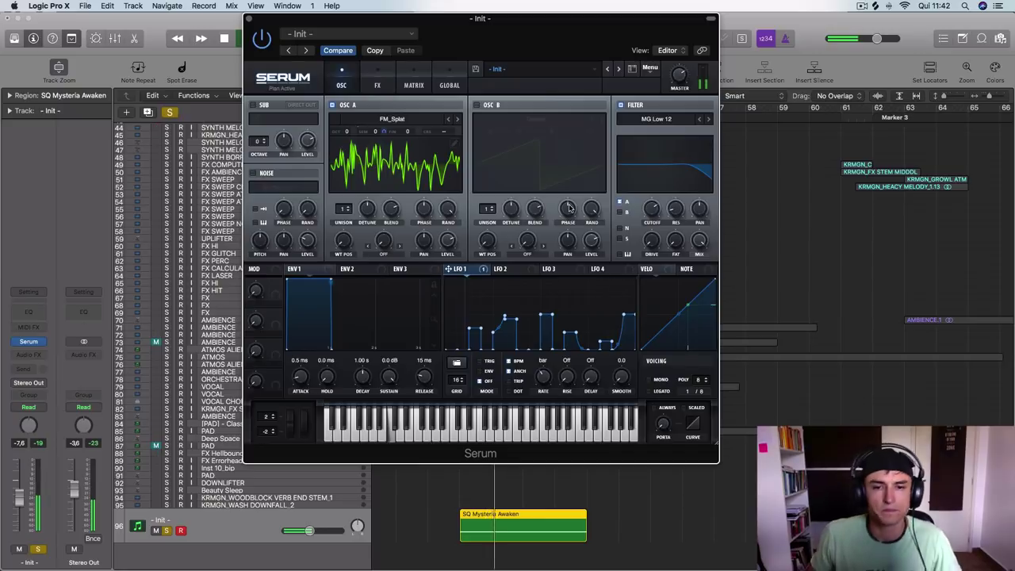
- Reshape LFO 2 into a falling ramp and assign it to the filter cutoff, with the base cutoff lowered
{"action": "left_click", "coordinate": [522, 274]}
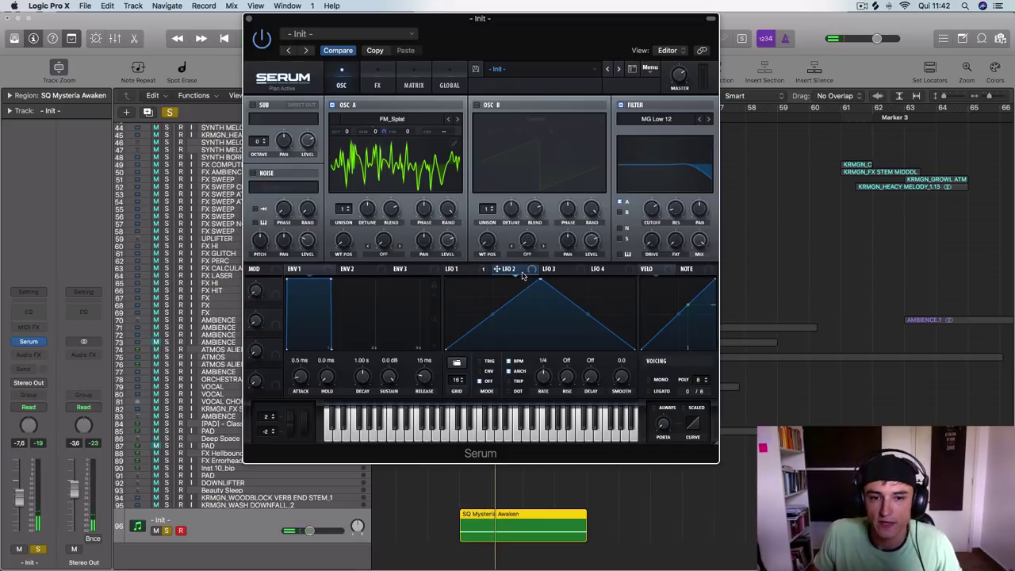
{"action": "left_click_drag", "start_coordinate": [539, 281], "coordinate": [387, 276]}
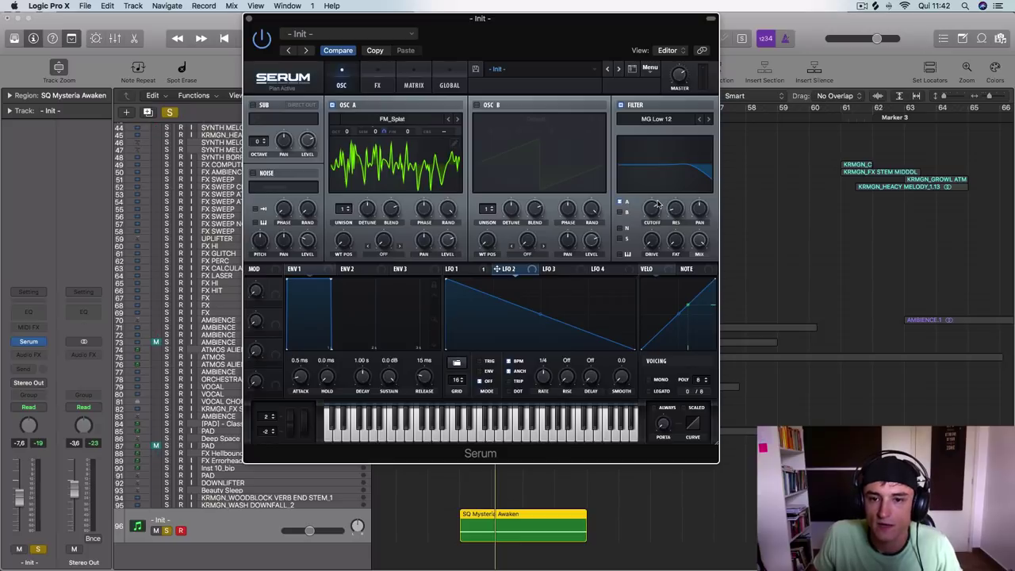
{"action": "left_click_drag", "start_coordinate": [654, 205], "coordinate": [636, 282]}
{"action": "left_click_drag", "start_coordinate": [648, 228], "coordinate": [653, 210]}
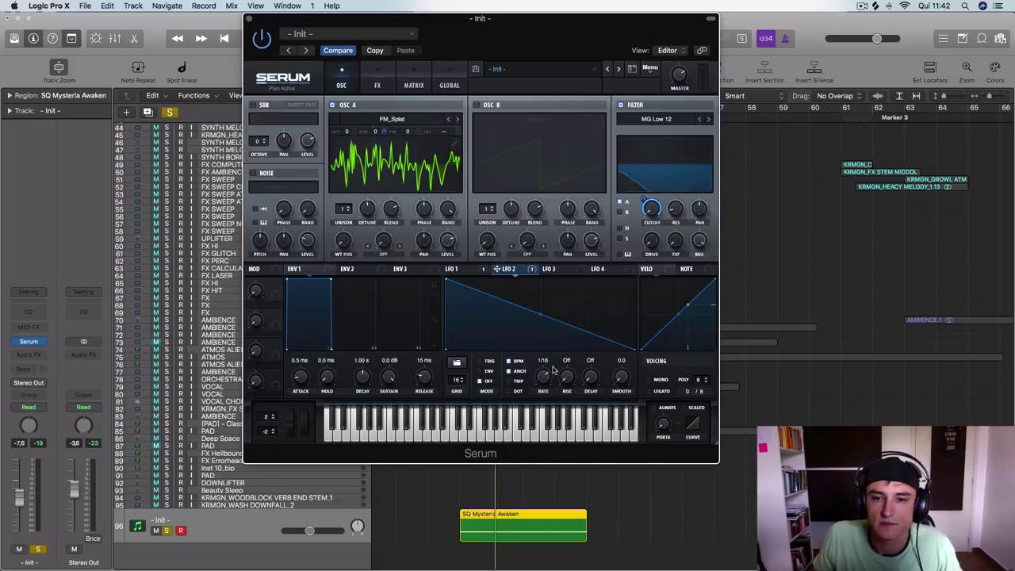
- During playback, lower the base filter cutoff slightly and bend LFO 2's falling ramp into a concave curve
{"action": "key", "text": "space"}
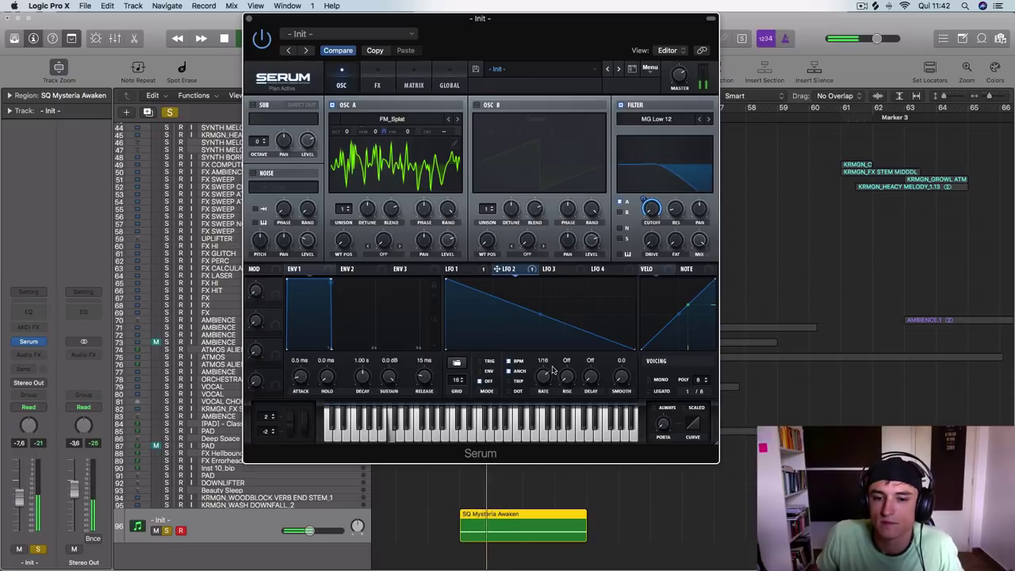
{"action": "mouse_move", "coordinate": [652, 194]}
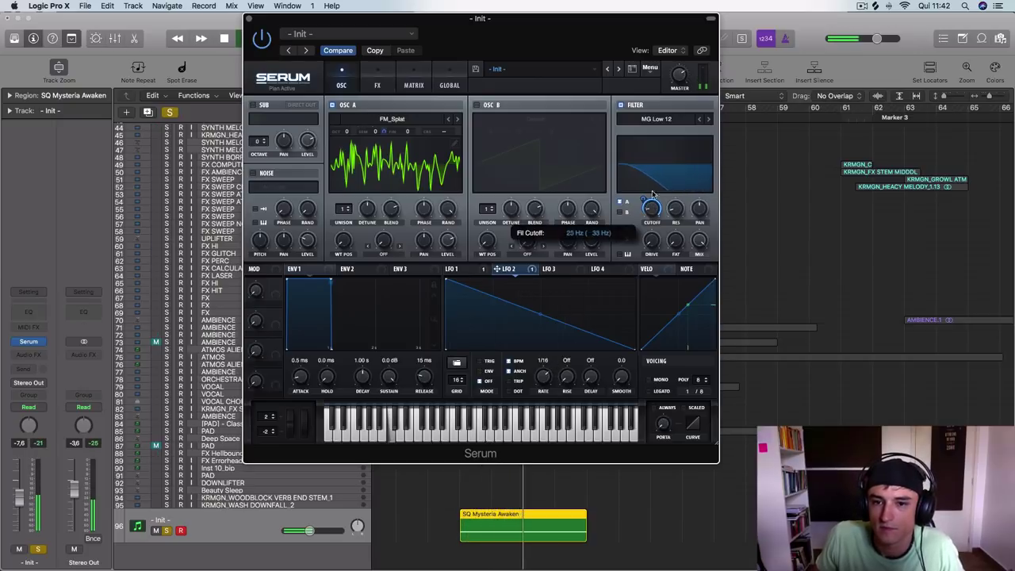
{"action": "left_click_drag", "start_coordinate": [652, 194], "coordinate": [641, 223]}
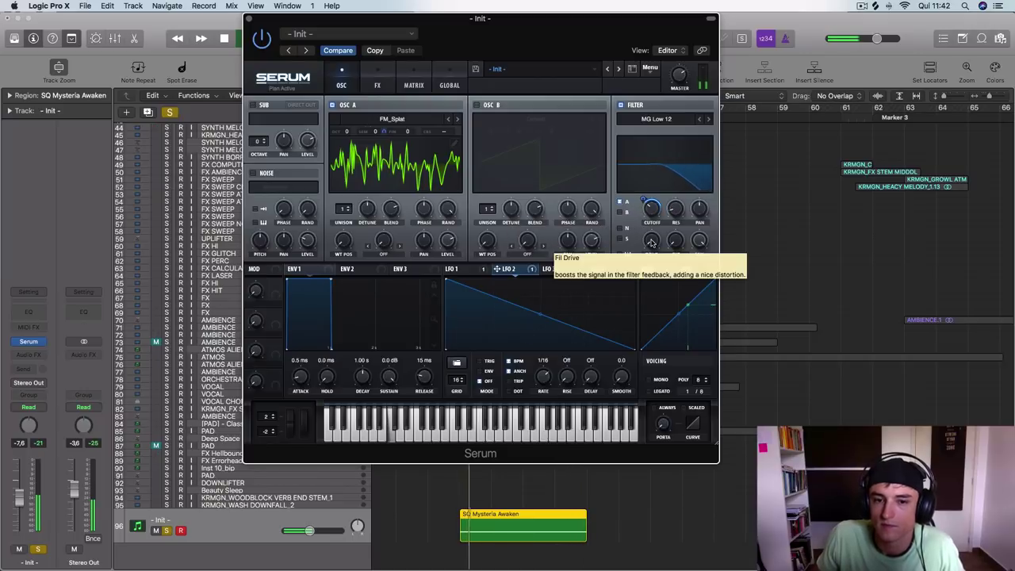
{"action": "mouse_move", "coordinate": [539, 315]}
{"action": "left_mouse_down"}
{"action": "mouse_move", "coordinate": [543, 305]}
{"action": "mouse_move", "coordinate": [535, 326]}
{"action": "mouse_move", "coordinate": [538, 283]}
{"action": "mouse_move", "coordinate": [531, 313]}
{"action": "left_mouse_up"}
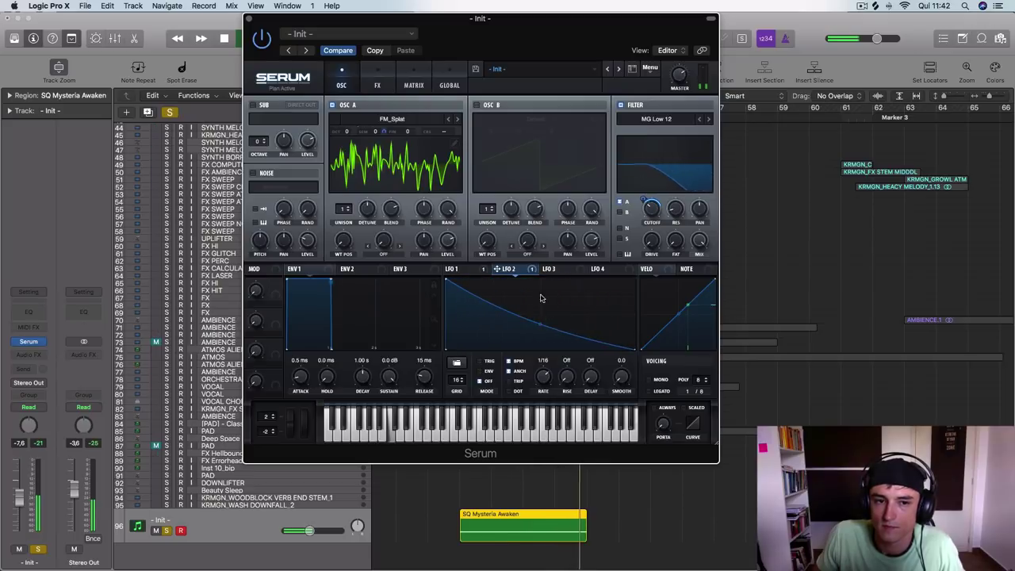
- Switch oscillator A to the Gritty wavetable and try its warp modes from Sync onward, ending on Bend +
{"action": "left_click", "coordinate": [457, 119]}
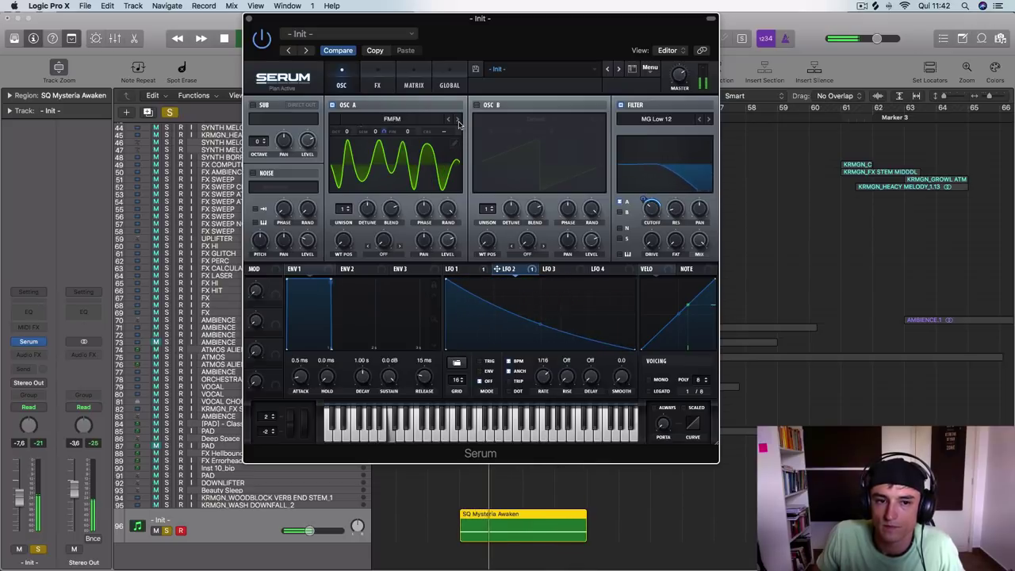
{"action": "left_click", "coordinate": [457, 119]}
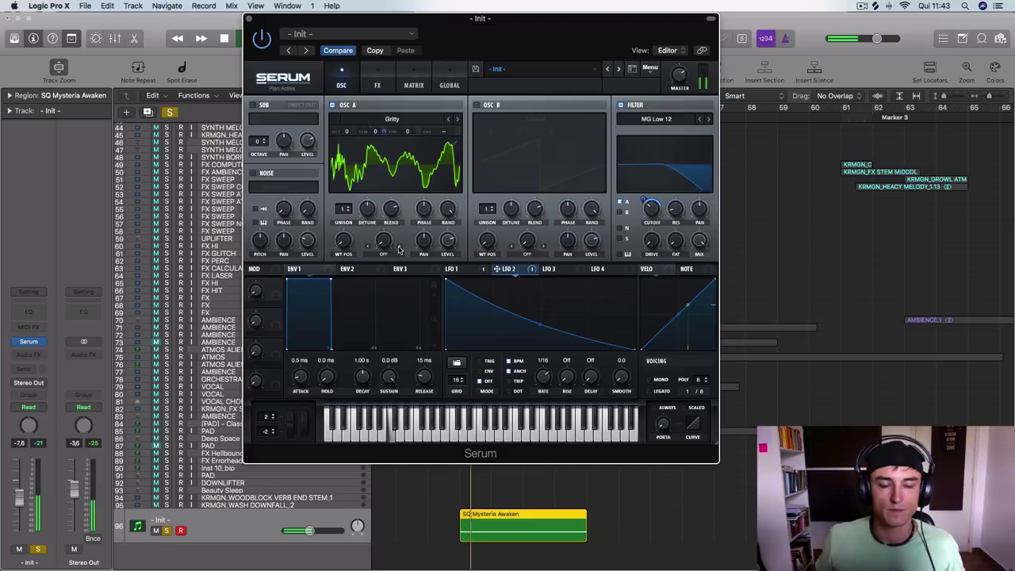
{"action": "left_click", "coordinate": [399, 247]}
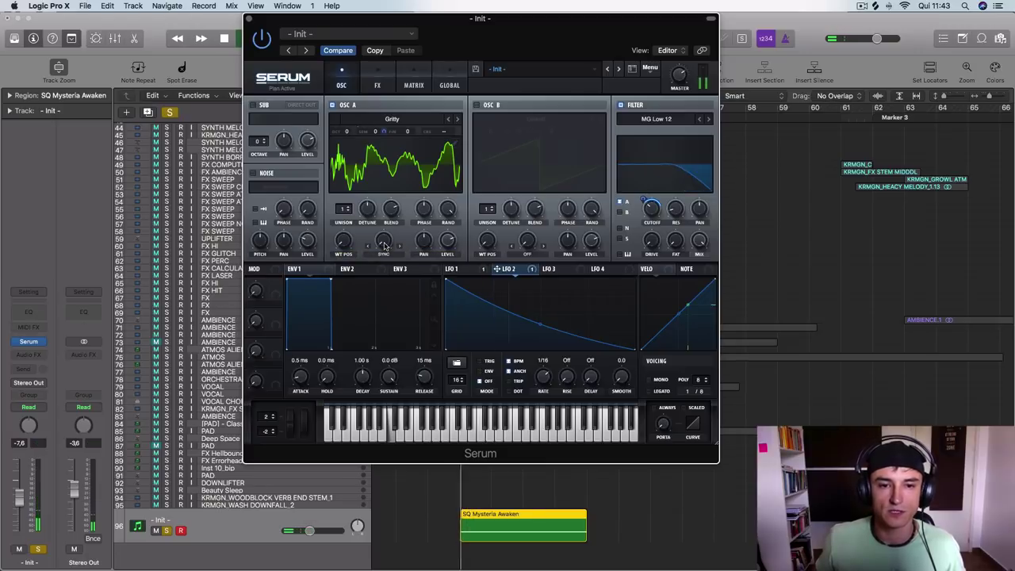
{"action": "left_click_drag", "start_coordinate": [384, 246], "coordinate": [389, 193]}
{"action": "left_click", "coordinate": [400, 247]}
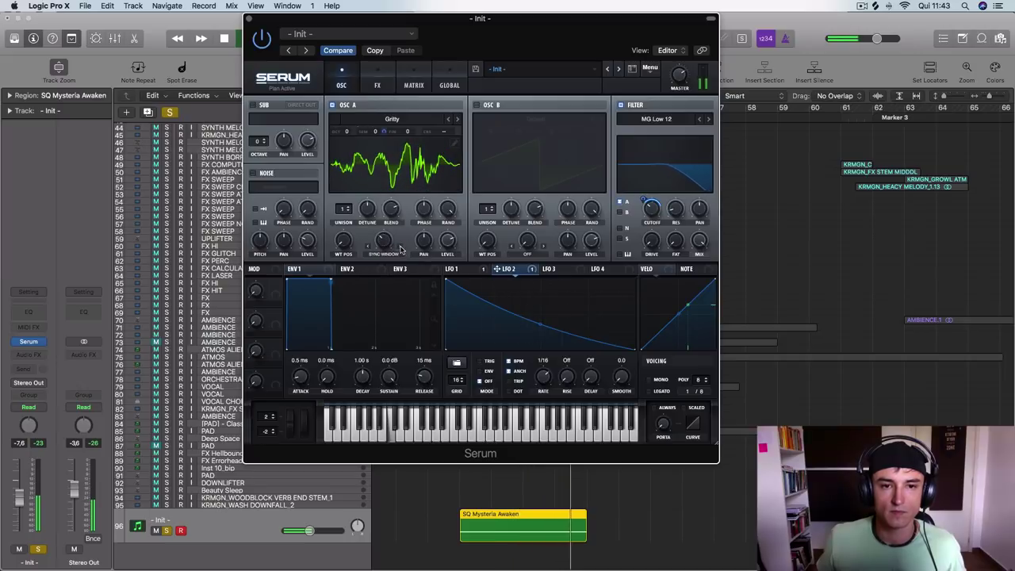
{"action": "left_click", "coordinate": [401, 248]}
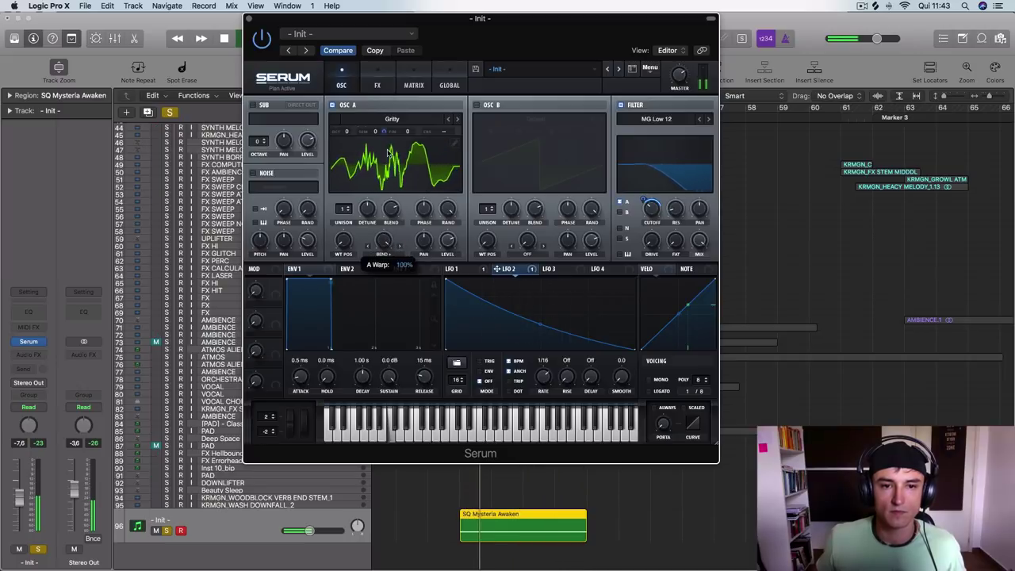
- Set oscillator A to 4 unison voices and adjust the filter's drive and resonance
{"action": "left_click_drag", "start_coordinate": [389, 153], "coordinate": [344, 201]}
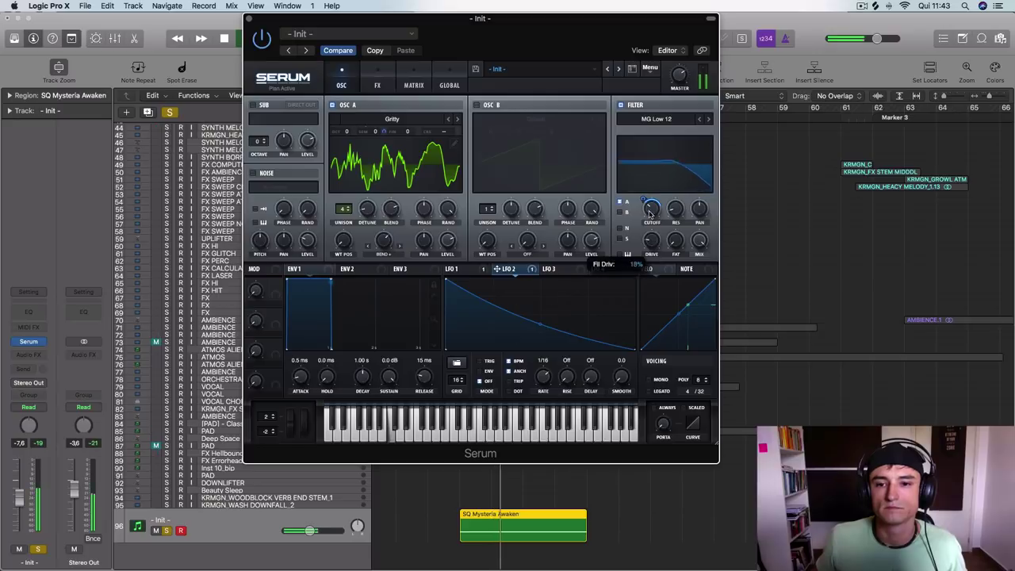
{"action": "left_click_drag", "start_coordinate": [674, 208], "coordinate": [638, 200]}
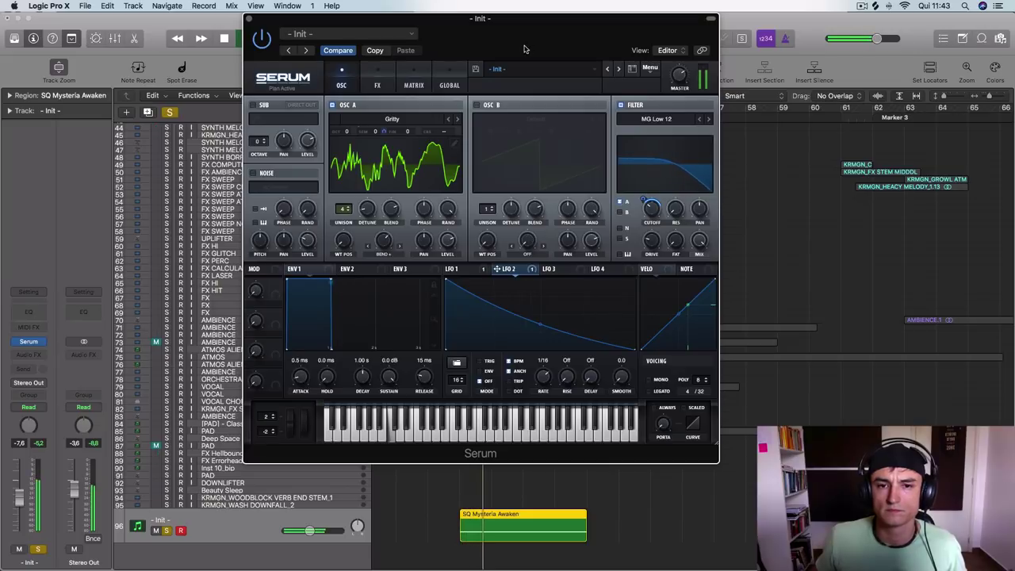
- Turn on oscillator B and assign LFO 1 to its semitone pitch
{"action": "left_click", "coordinate": [476, 105]}
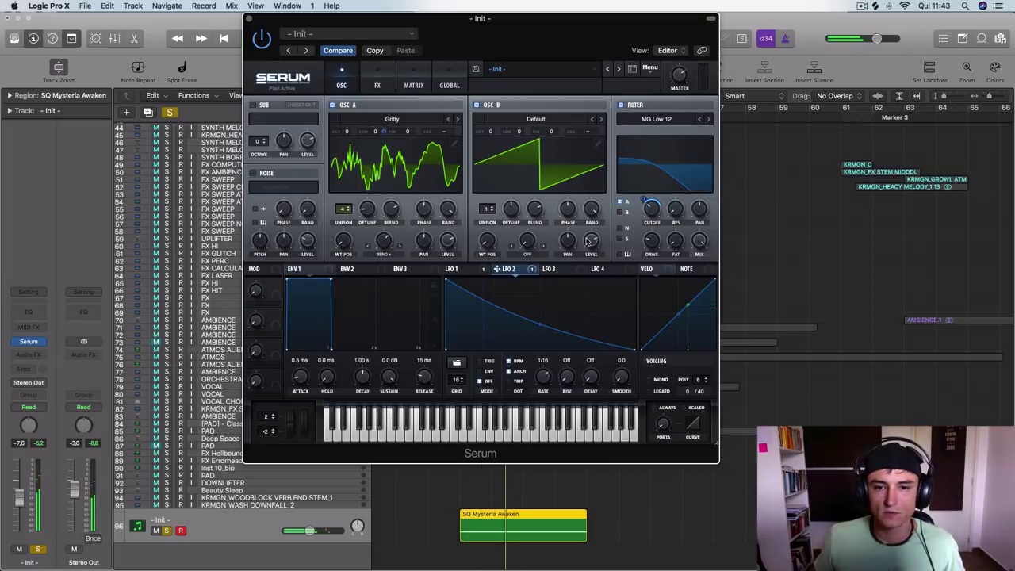
{"action": "left_click", "coordinate": [473, 270]}
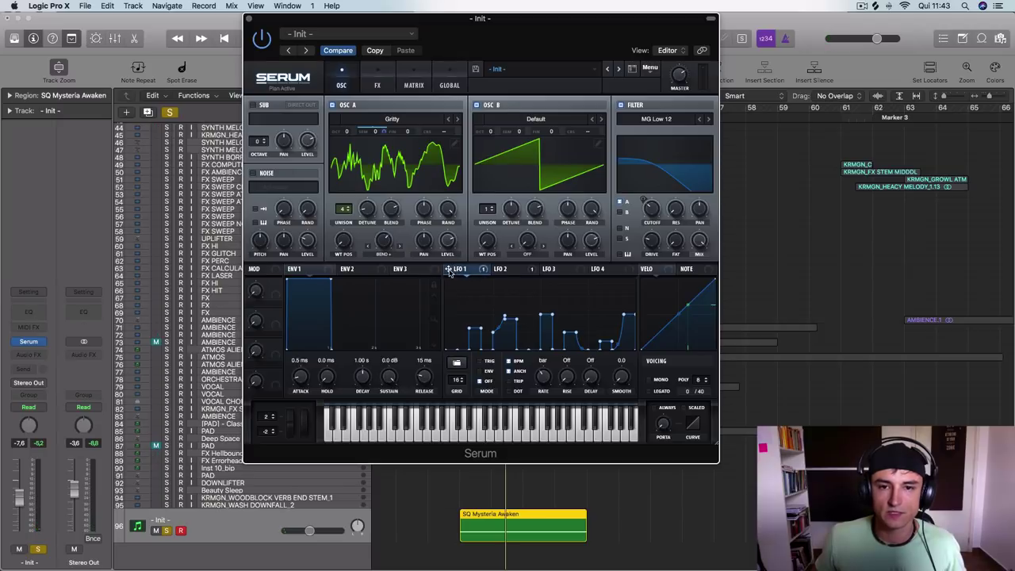
{"action": "left_click_drag", "start_coordinate": [449, 271], "coordinate": [517, 133]}
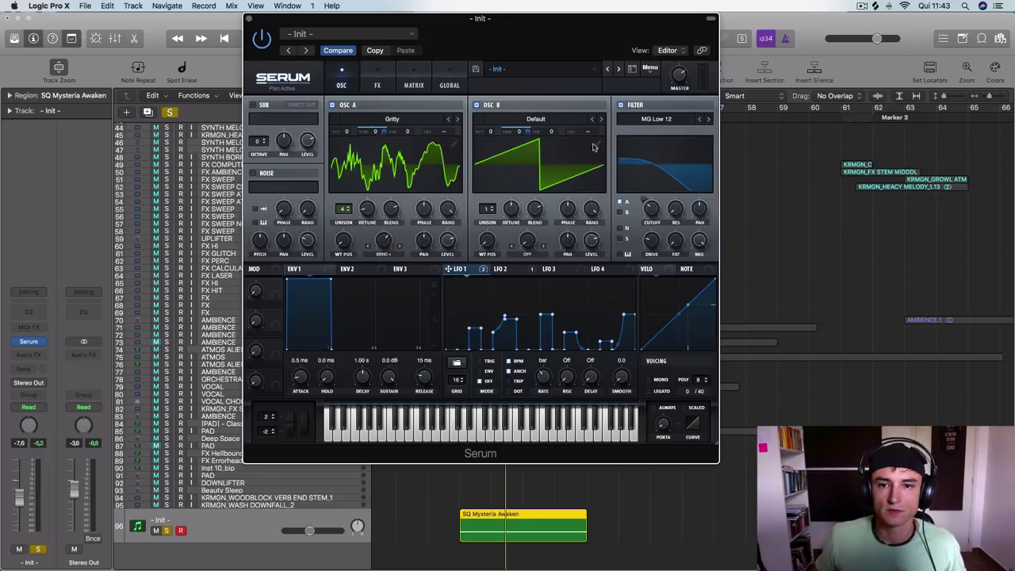
- Load the user wavetable FM - 1 into oscillator B
{"action": "left_click", "coordinate": [536, 119]}
{"action": "mouse_move", "coordinate": [542, 161]}
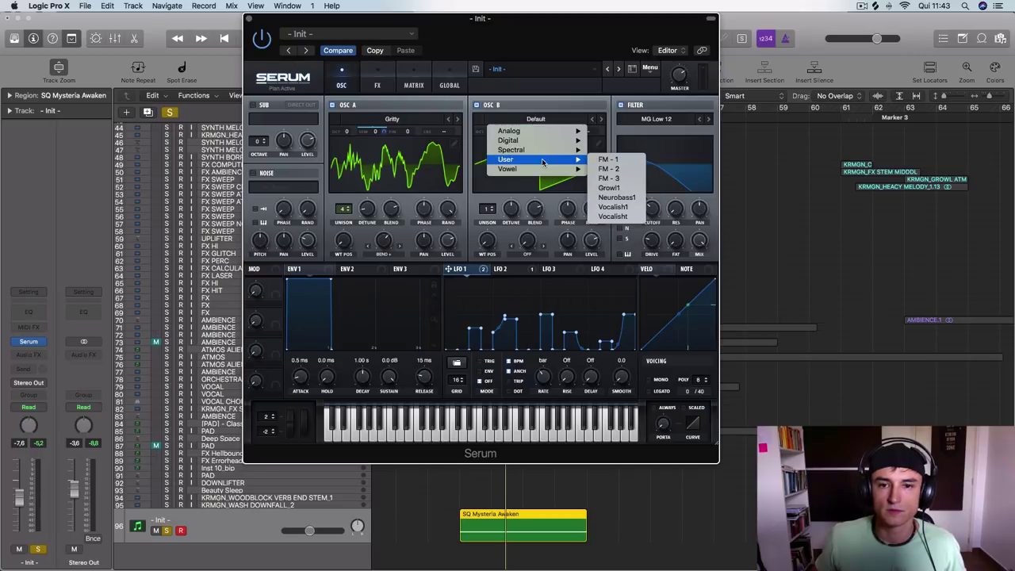
{"action": "left_click", "coordinate": [610, 159]}
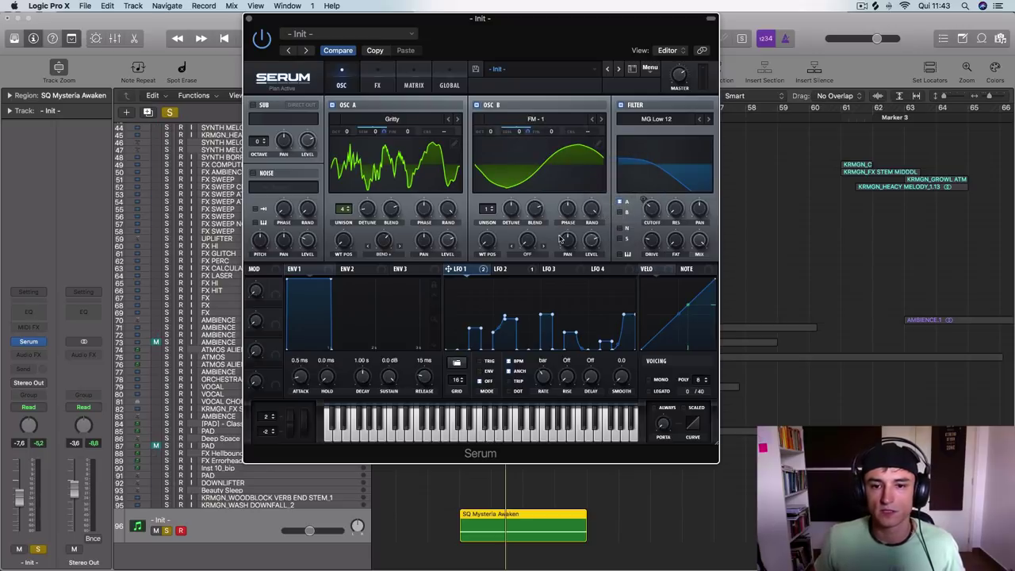
- During playback, raise oscillator B to octave +1 with its level at about 78% and route it through the filter
{"action": "key", "text": "space"}
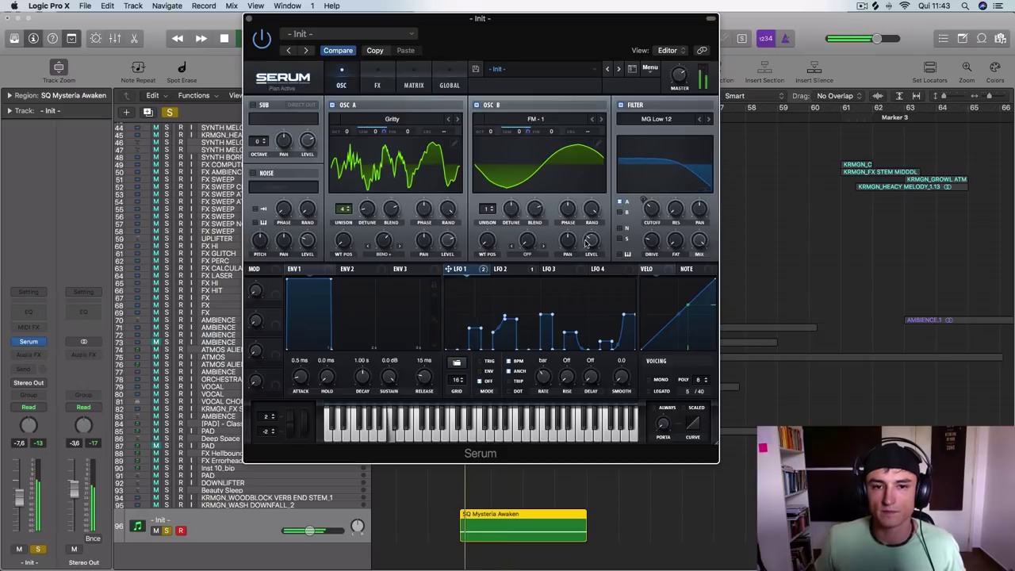
{"action": "left_click_drag", "start_coordinate": [489, 132], "coordinate": [498, 124]}
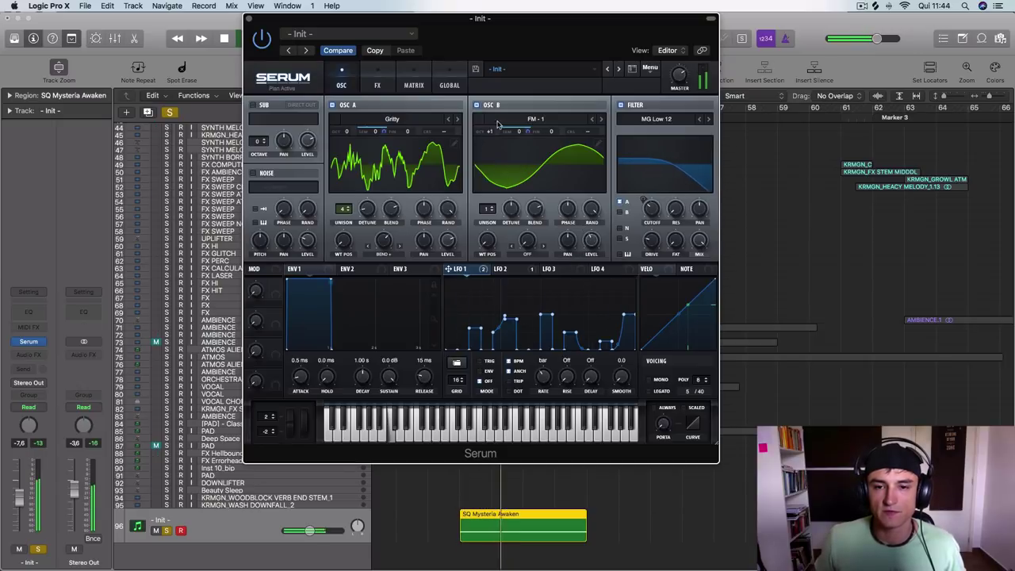
{"action": "mouse_move", "coordinate": [590, 240]}
{"action": "left_mouse_down"}
{"action": "mouse_move", "coordinate": [590, 191]}
{"action": "mouse_move", "coordinate": [591, 222]}
{"action": "left_mouse_up"}
{"action": "left_click", "coordinate": [621, 213]}
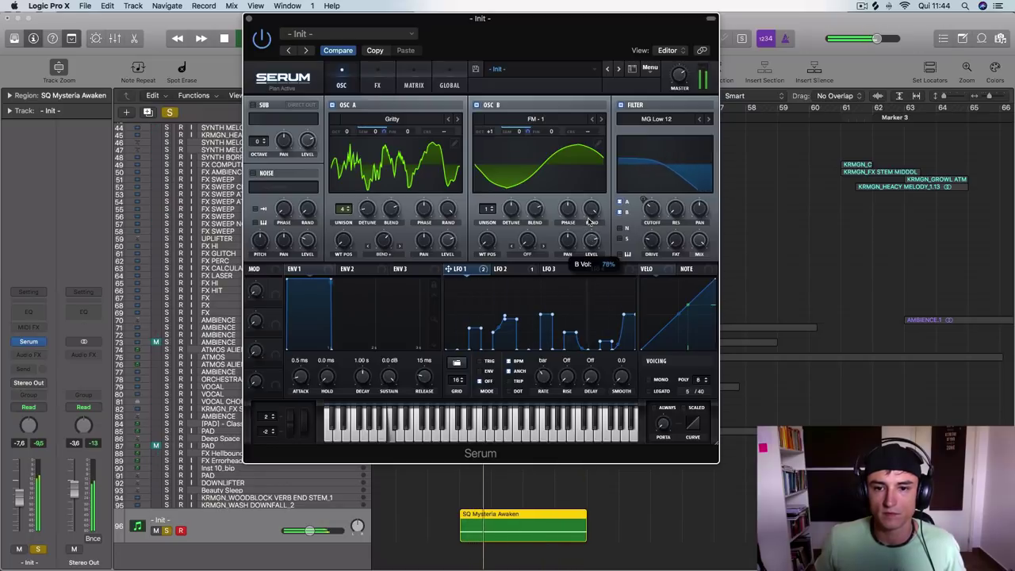
- Audition the next user wavetables in oscillator B, ending on Growl1, and set its unison to 6 voices
{"action": "left_click", "coordinate": [600, 119]}
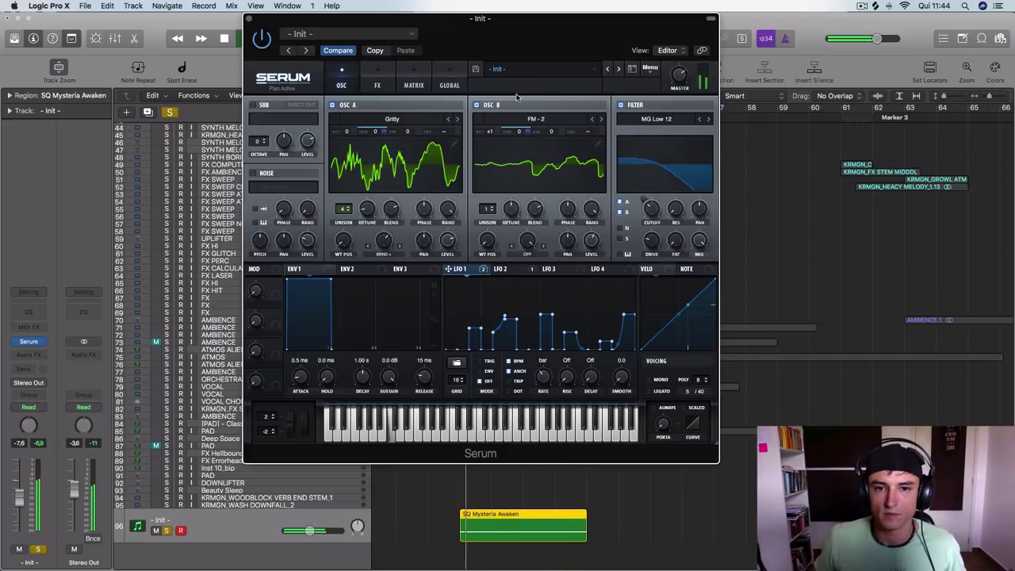
{"action": "left_click", "coordinate": [600, 119]}
{"action": "left_click", "coordinate": [600, 119]}
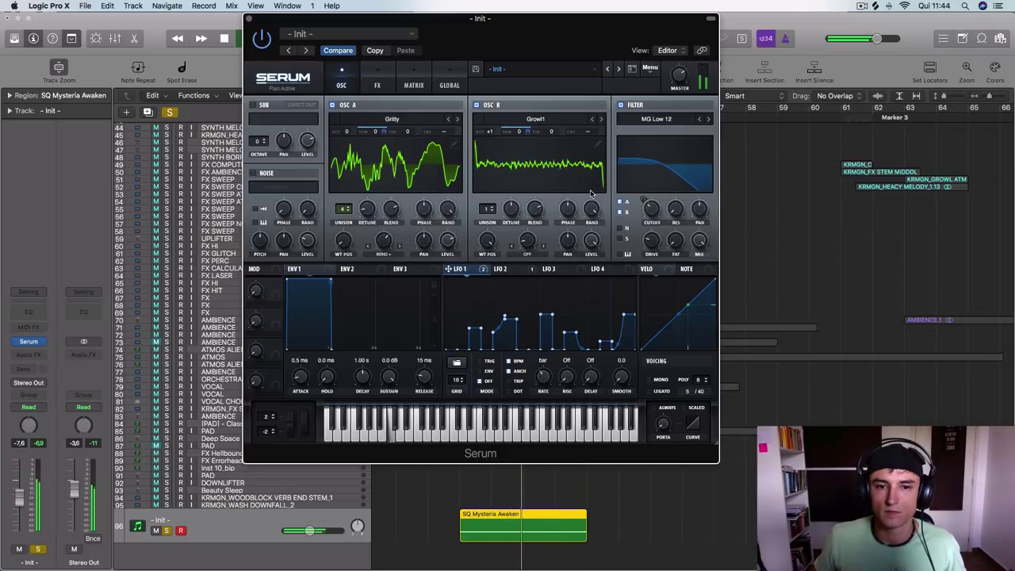
{"action": "left_click_drag", "start_coordinate": [491, 209], "coordinate": [491, 191]}
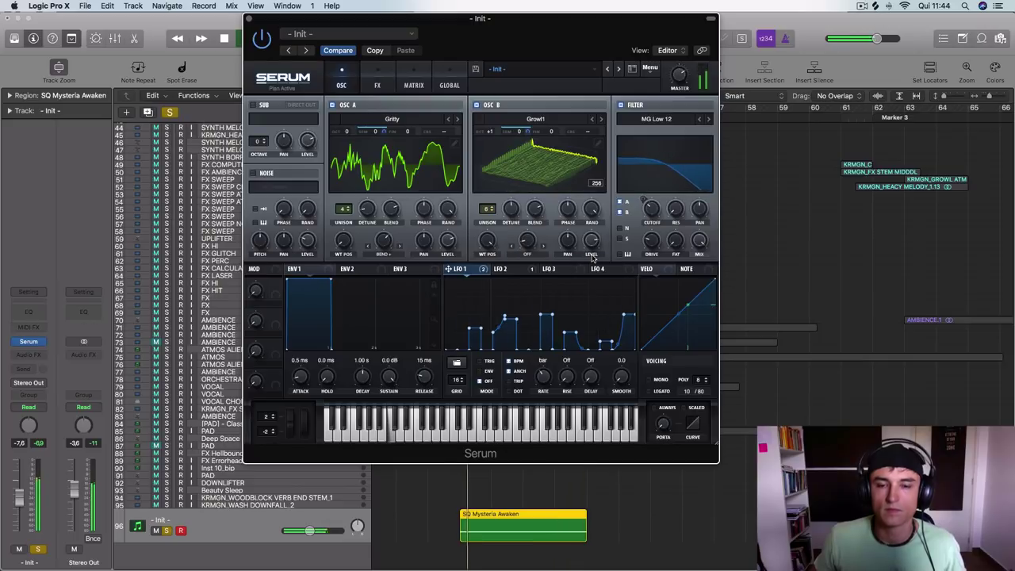
- Assign LFO 3 to oscillator B's pan and set the LFO's rate to 1/64
{"action": "left_click", "coordinate": [530, 271]}
{"action": "left_click", "coordinate": [555, 269]}
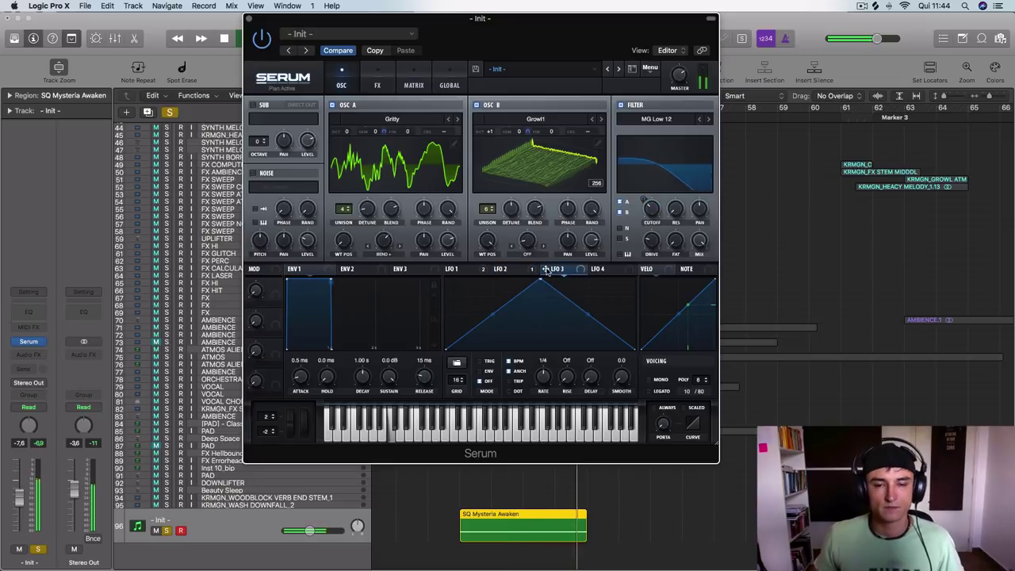
{"action": "left_click_drag", "start_coordinate": [547, 271], "coordinate": [567, 247]}
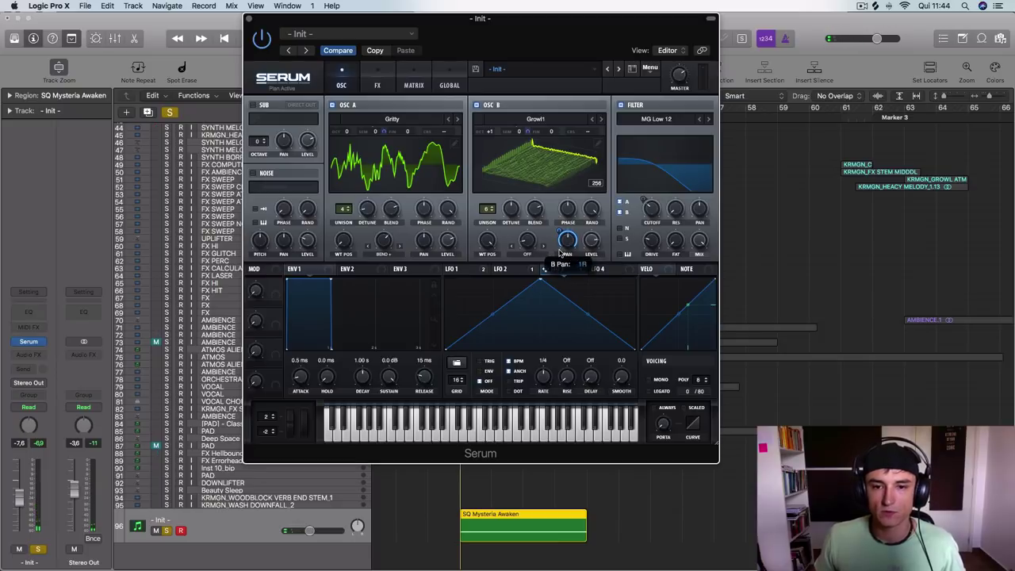
{"action": "key", "text": "space"}
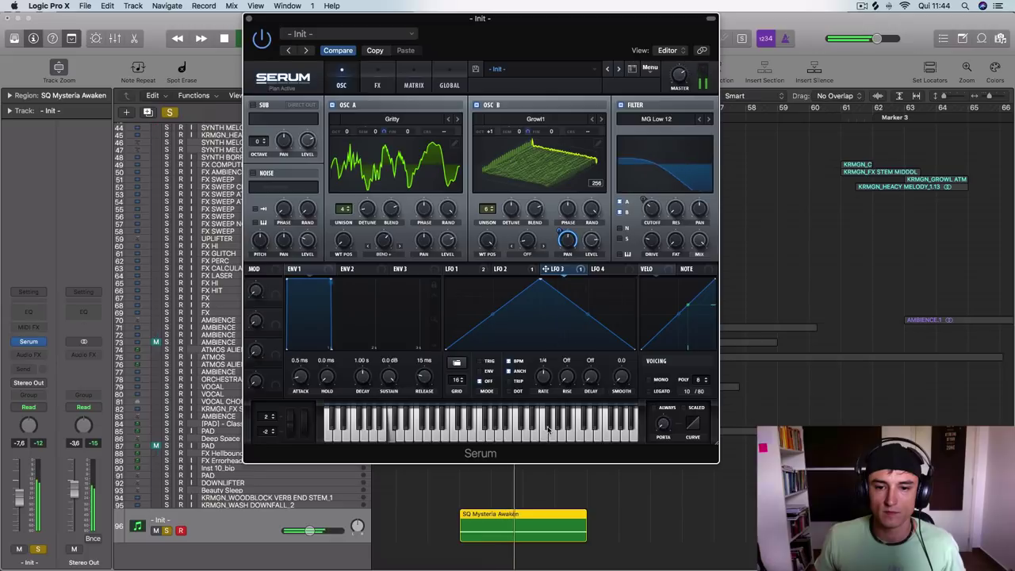
{"action": "left_click_drag", "start_coordinate": [553, 366], "coordinate": [553, 347]}
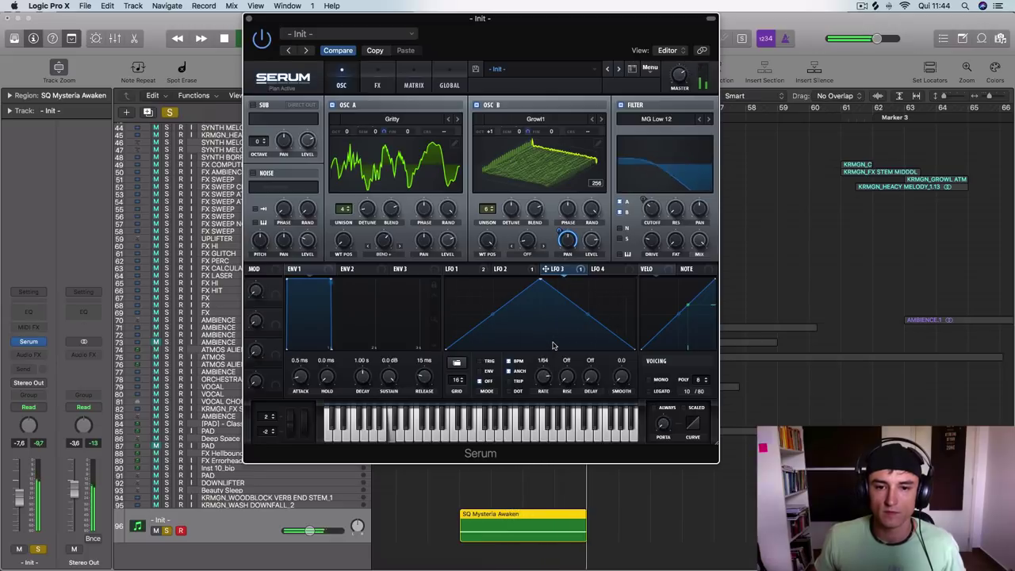
- Quit the Mail app and raise the filter drive to 21% during playback
{"action": "mouse_move", "coordinate": [460, 269]}
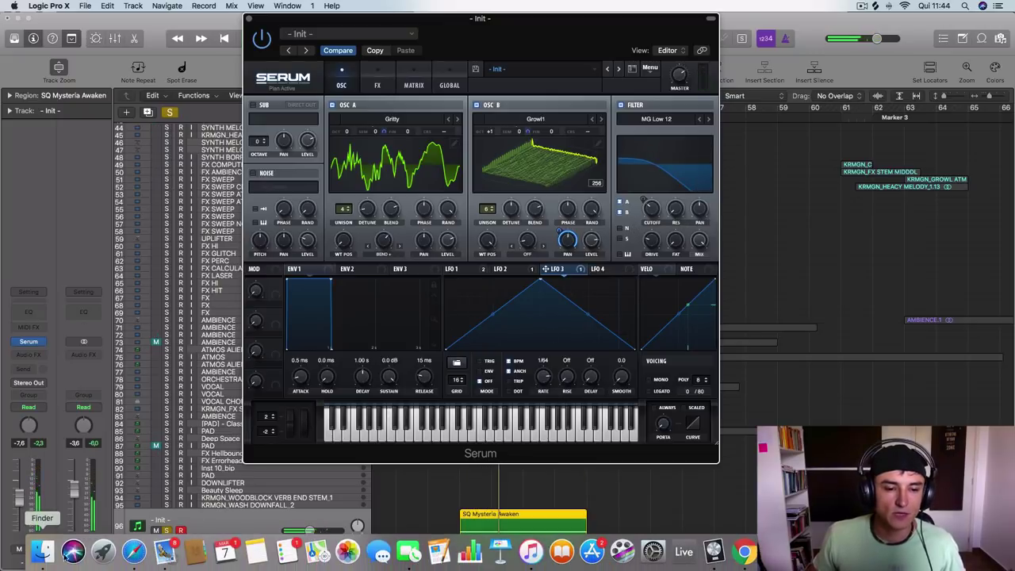
{"action": "right_click", "coordinate": [163, 551]}
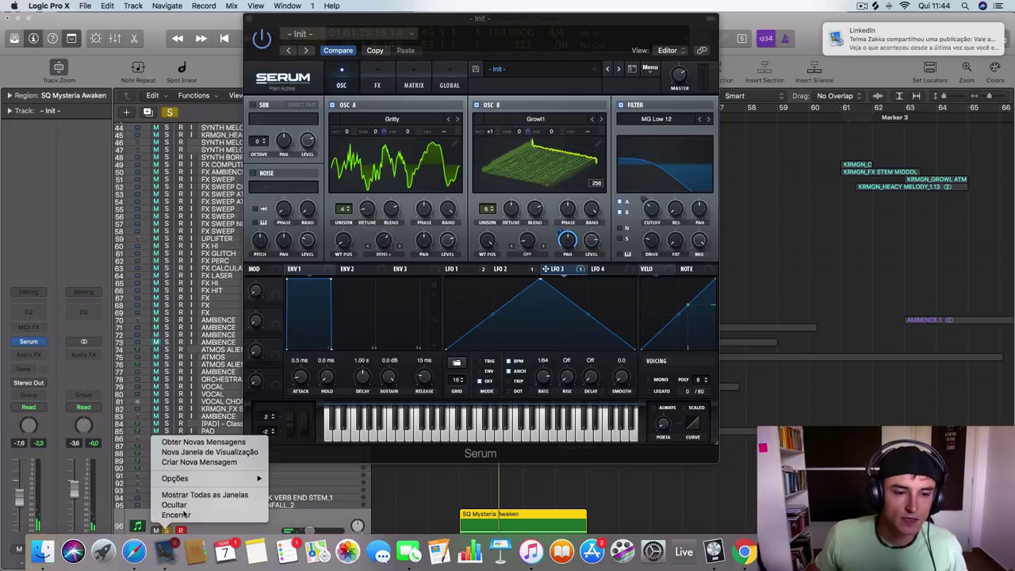
{"action": "left_click", "coordinate": [188, 511]}
{"action": "key", "text": "space"}
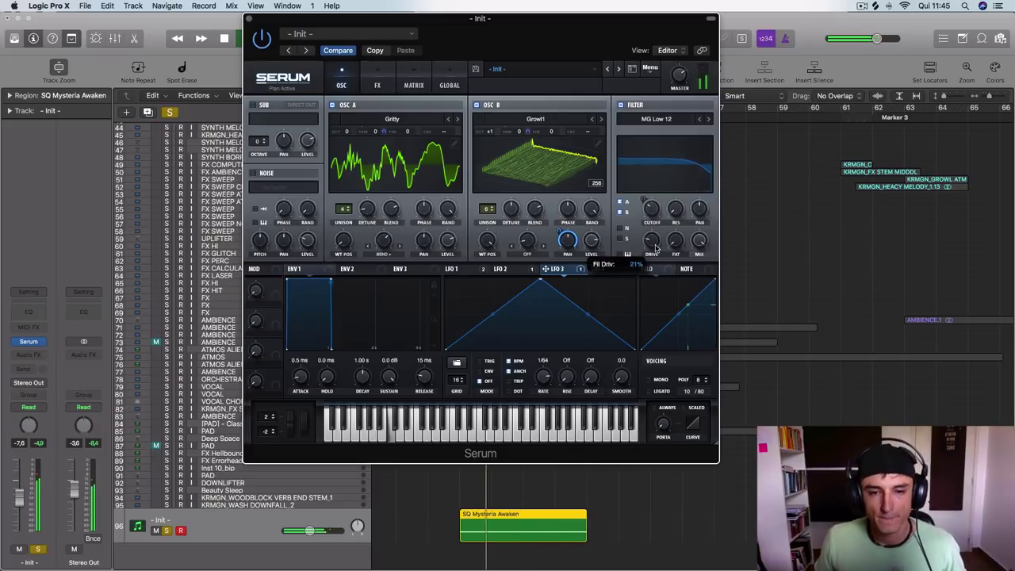
- Try the Hyper/Dimension effect with an adjusted detune and switch it off
{"action": "left_click", "coordinate": [378, 90]}
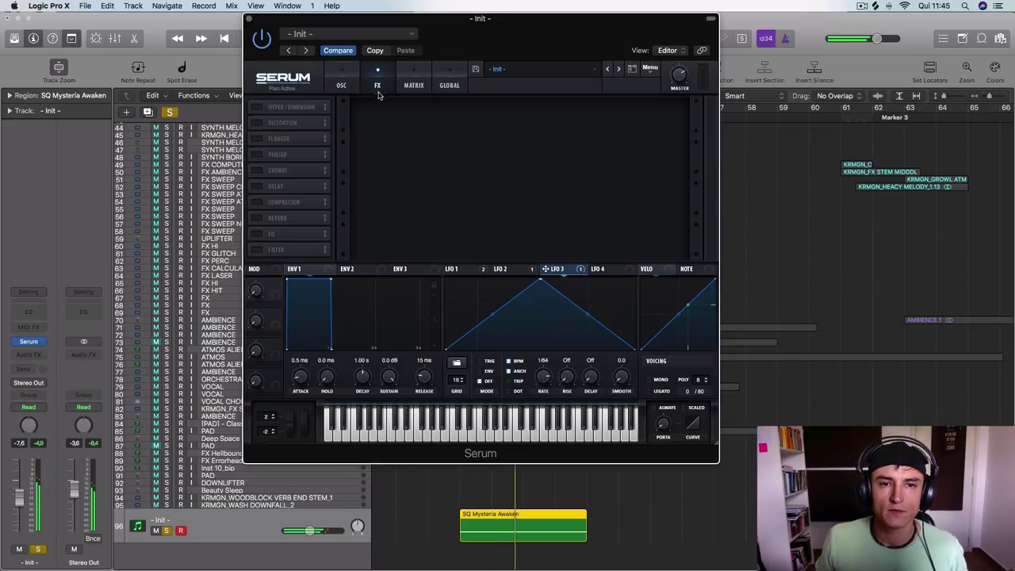
{"action": "left_click", "coordinate": [263, 107]}
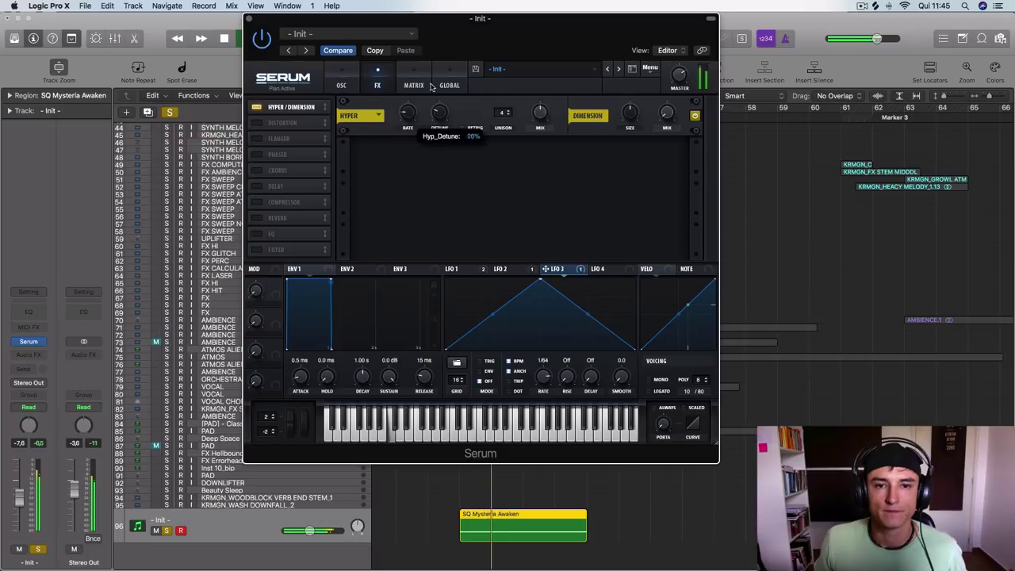
{"action": "left_click", "coordinate": [256, 107]}
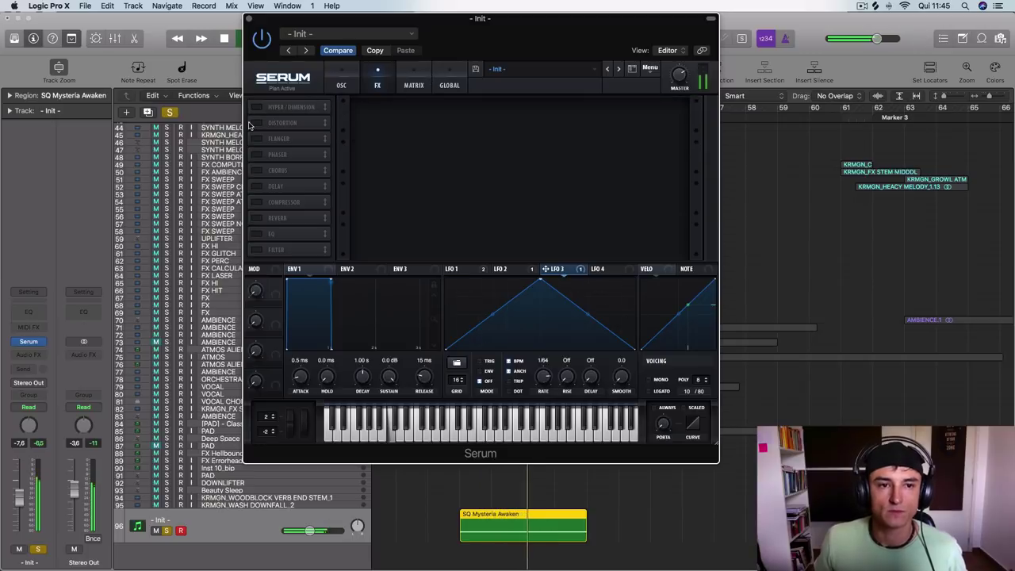
- Switch on the Tube distortion effect and adjust its drive during playback
{"action": "left_click", "coordinate": [255, 123]}
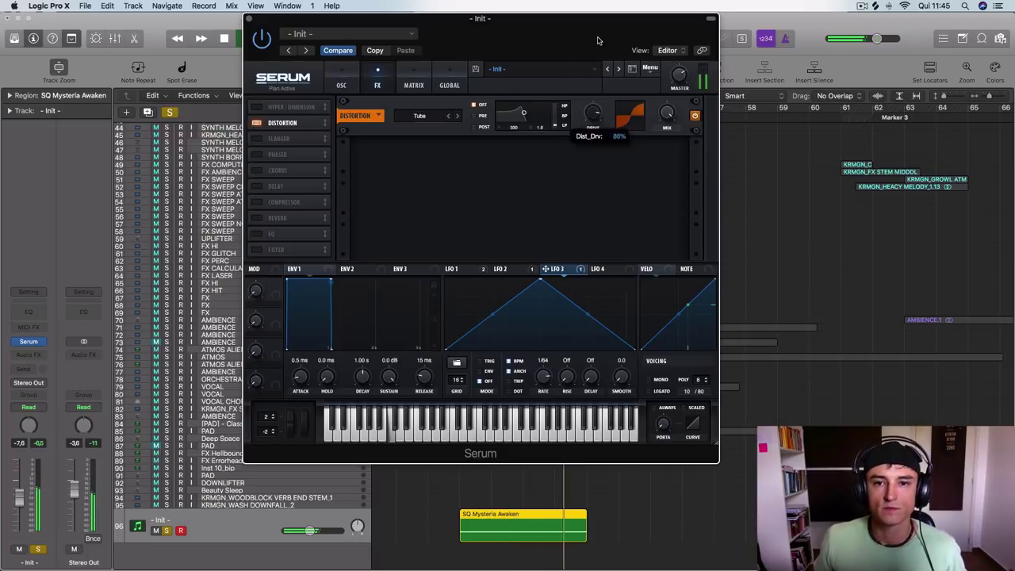
{"action": "left_click_drag", "start_coordinate": [598, 40], "coordinate": [591, 66]}
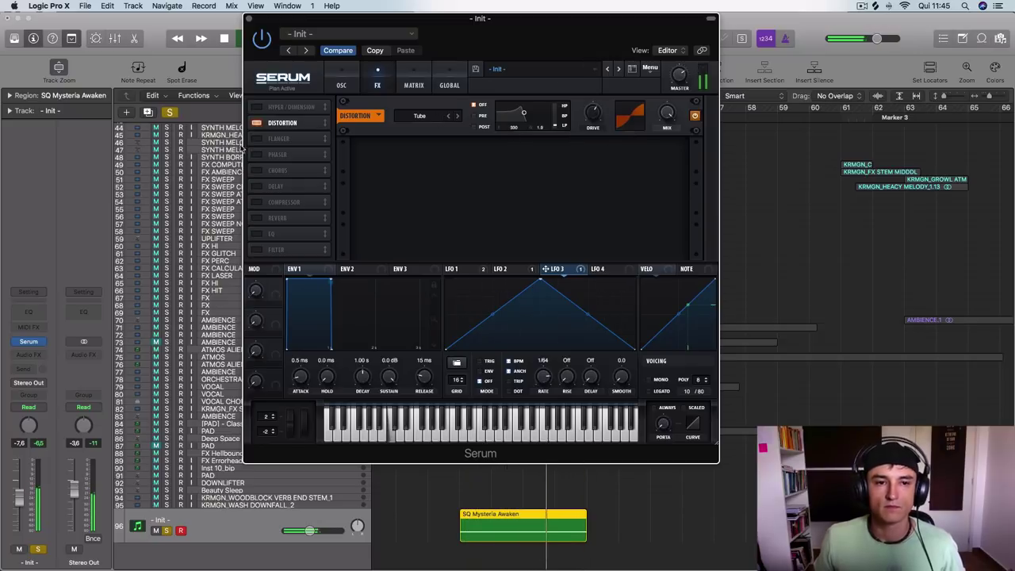
- Add the flanger with a BPM-synced rate and adjust its rate, depth, feedback, phase and mix by ear
{"action": "left_click", "coordinate": [277, 138]}
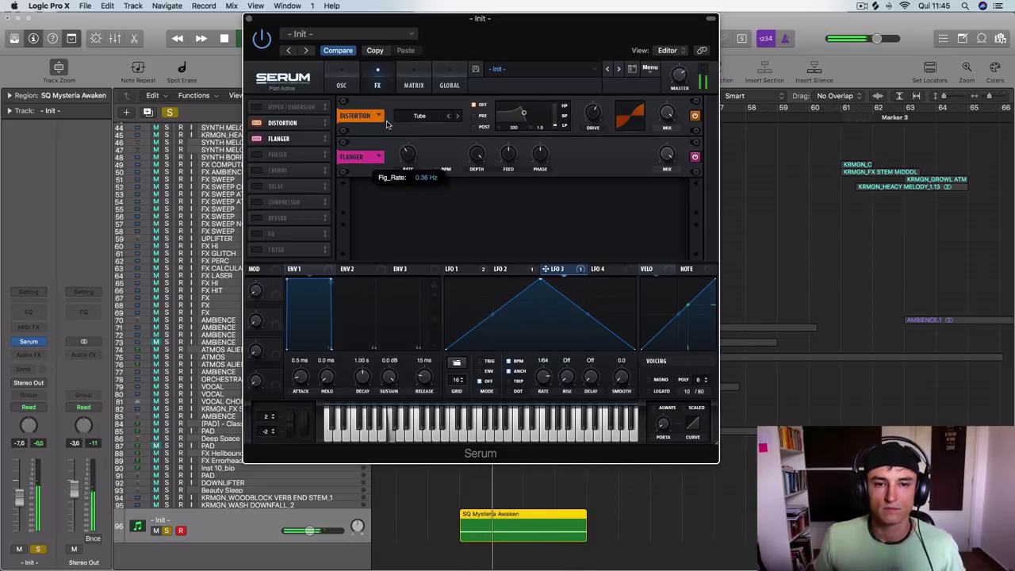
{"action": "left_click_drag", "start_coordinate": [386, 132], "coordinate": [392, 152]}
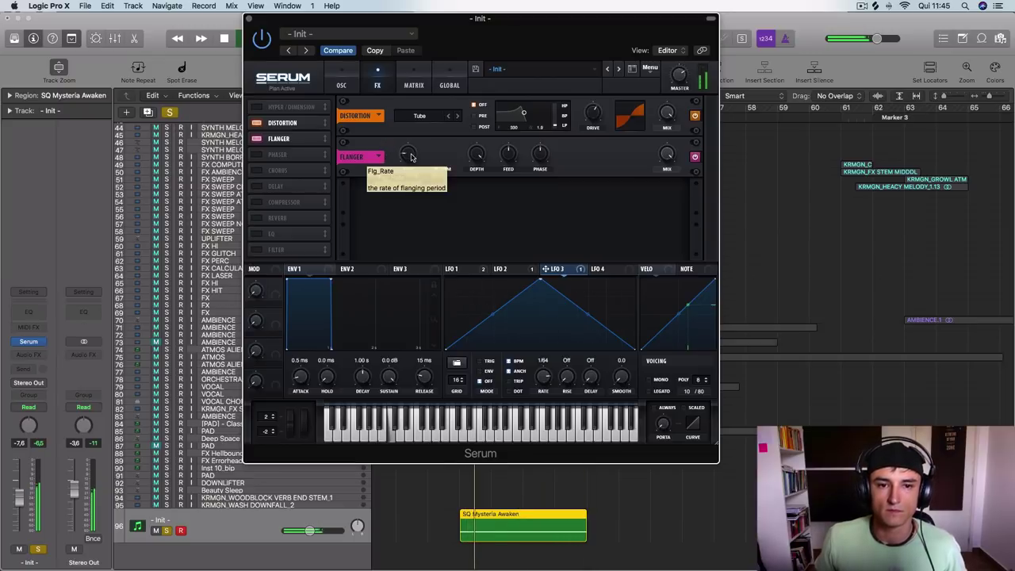
{"action": "mouse_move", "coordinate": [408, 149]}
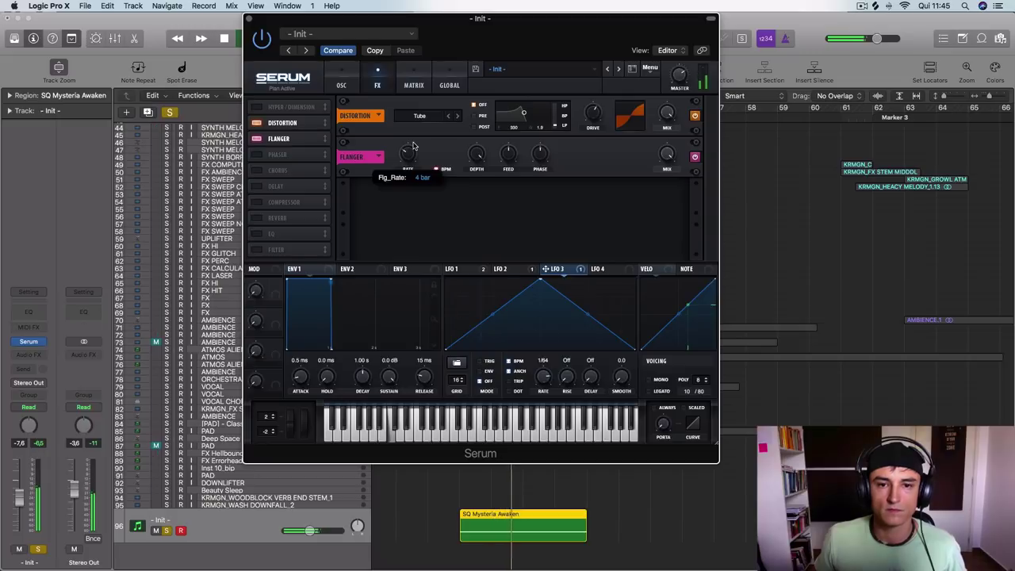
{"action": "left_click_drag", "start_coordinate": [477, 156], "coordinate": [473, 217]}
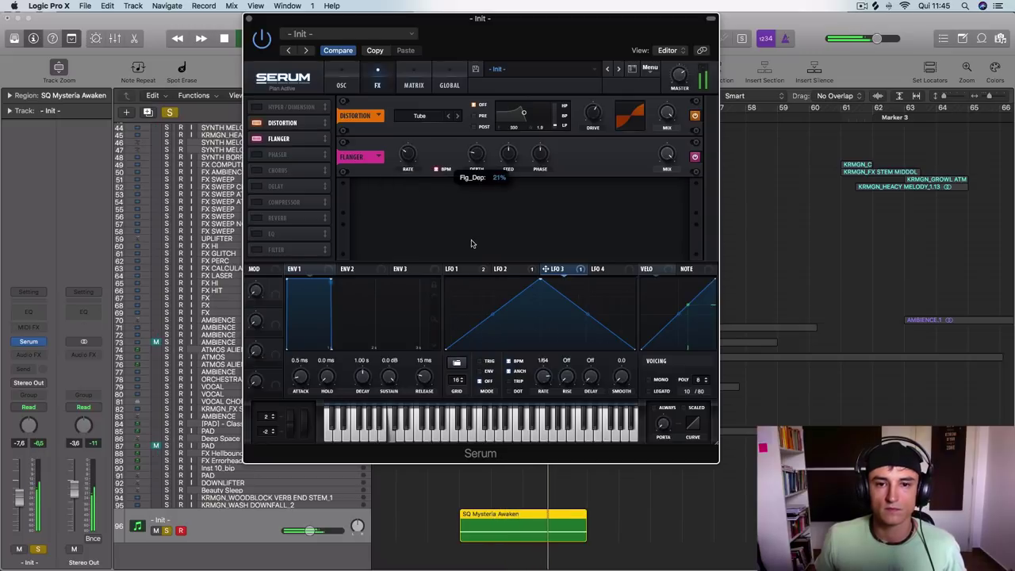
{"action": "left_click_drag", "start_coordinate": [508, 153], "coordinate": [489, 126]}
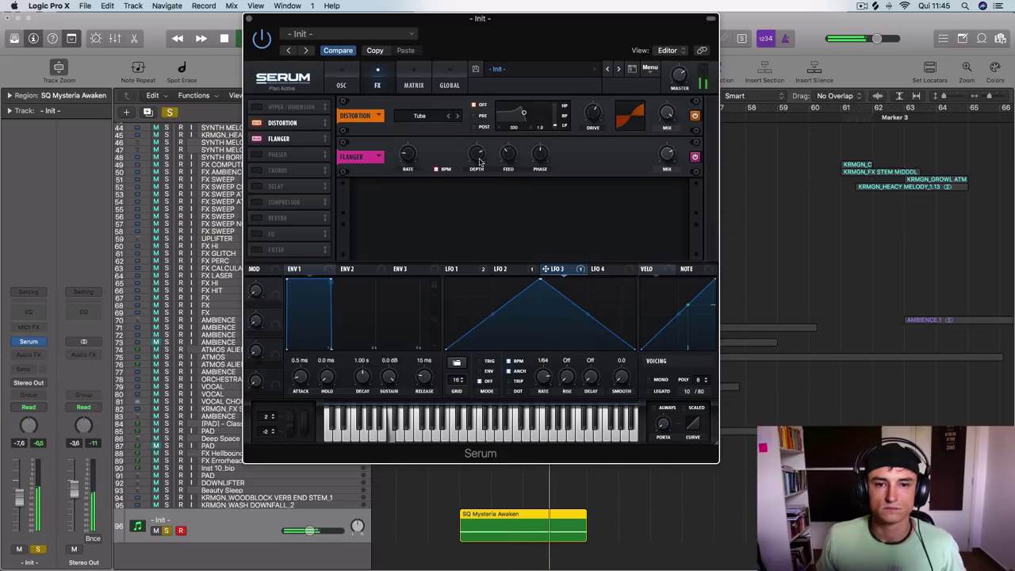
{"action": "mouse_move", "coordinate": [478, 154]}
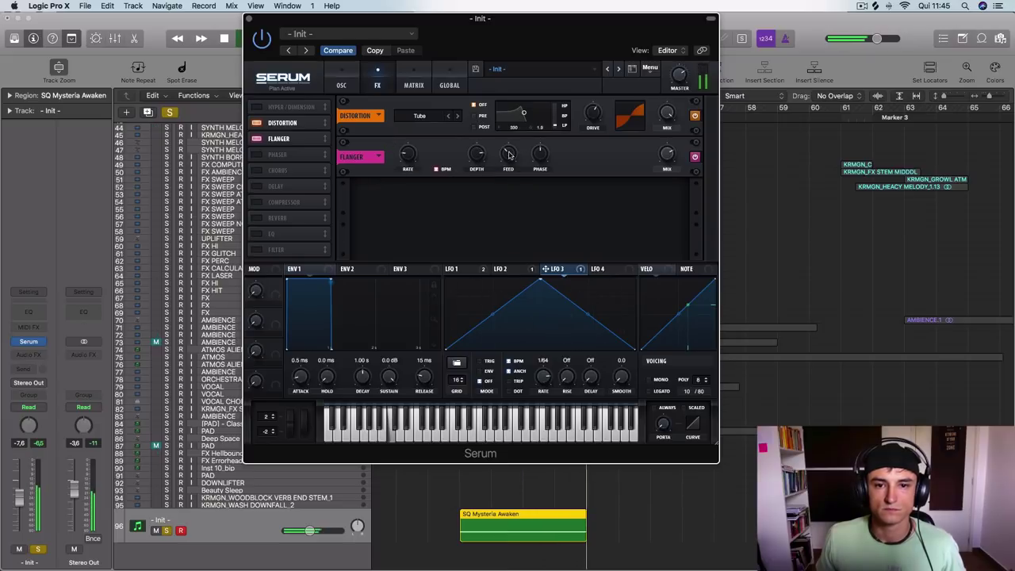
{"action": "left_click_drag", "start_coordinate": [512, 155], "coordinate": [550, 93]}
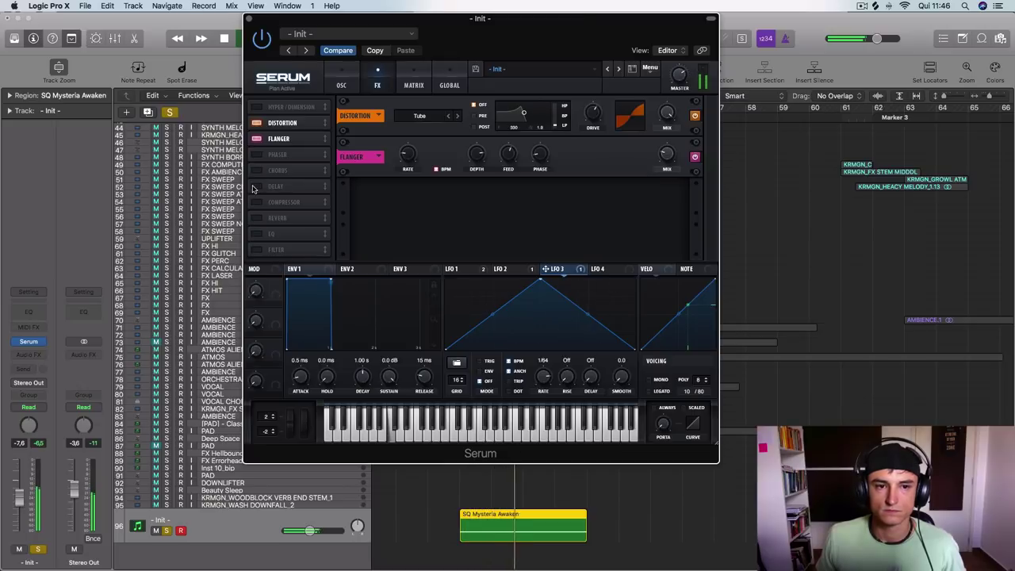
- Add the phaser, adjust its depth, frequency and feedback, and compare the sound with it bypassed
{"action": "left_click", "coordinate": [256, 155]}
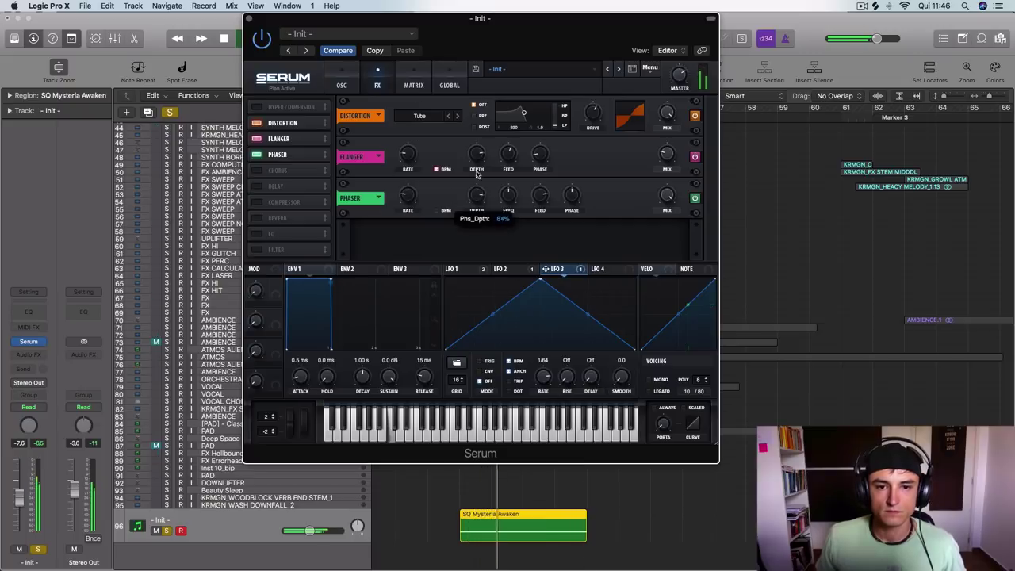
{"action": "left_click_drag", "start_coordinate": [466, 225], "coordinate": [467, 229]}
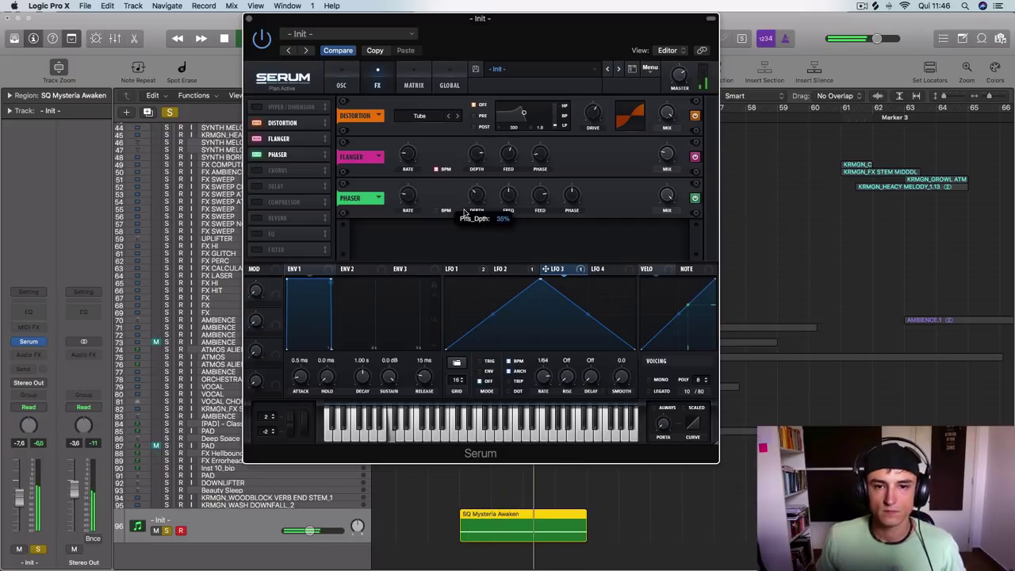
{"action": "left_click_drag", "start_coordinate": [499, 156], "coordinate": [476, 161]}
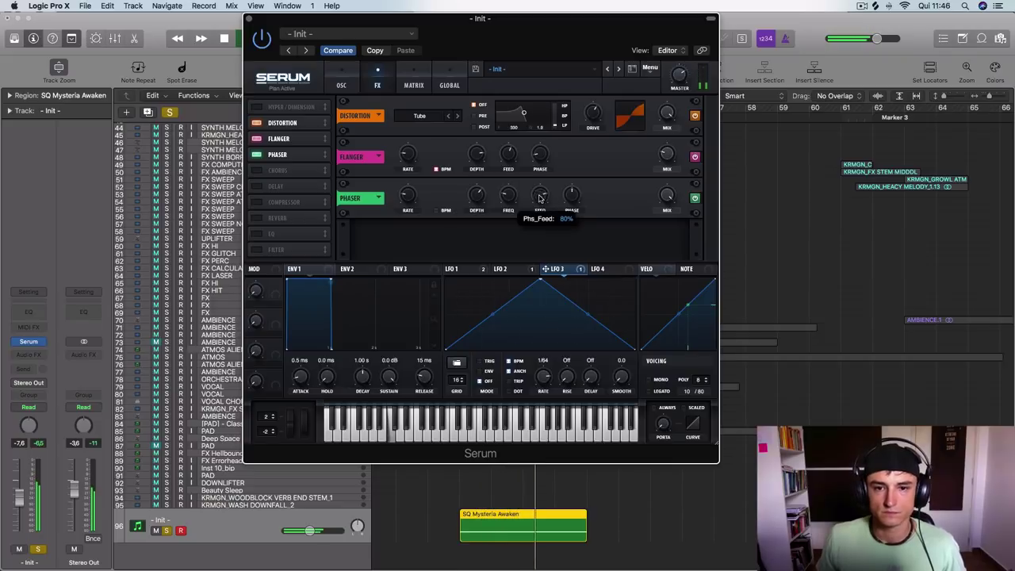
{"action": "left_click_drag", "start_coordinate": [535, 220], "coordinate": [503, 169]}
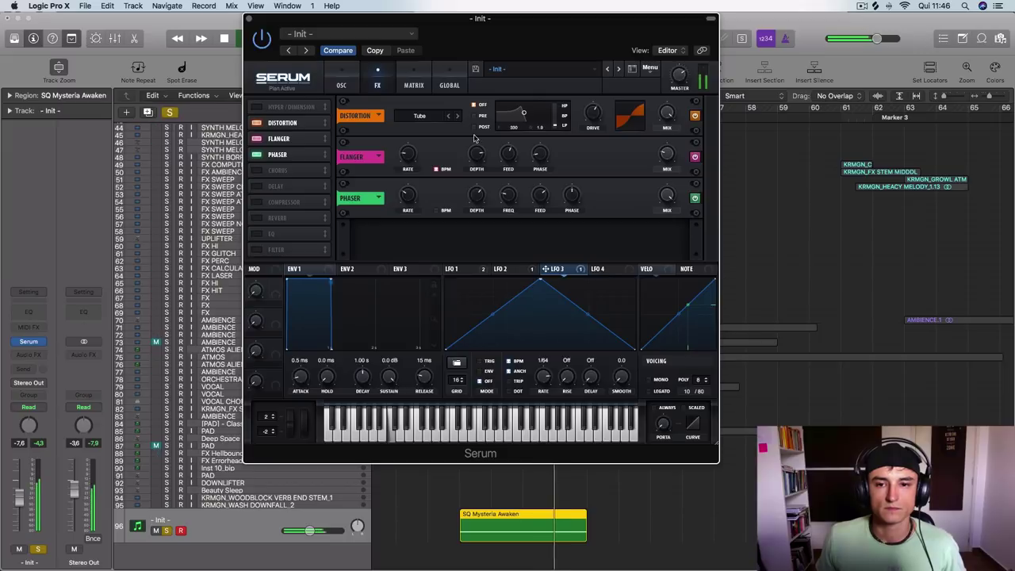
{"action": "left_click", "coordinate": [695, 199]}
{"action": "mouse_move", "coordinate": [569, 203]}
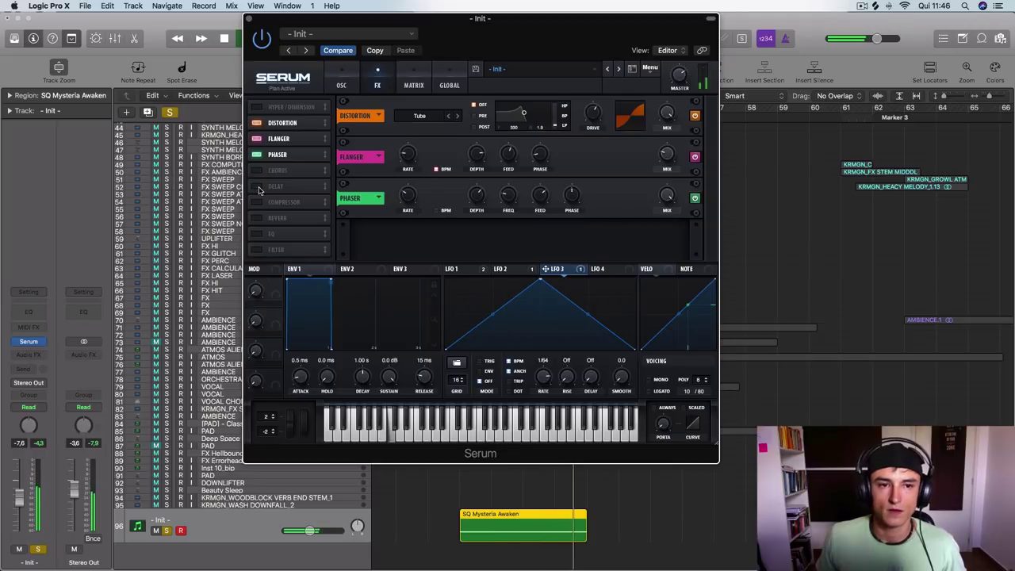
- Add a ping-pong delay with linked left and right times of 1/64, and set its filter to 1862 with a width of 1.5
{"action": "left_click", "coordinate": [258, 187]}
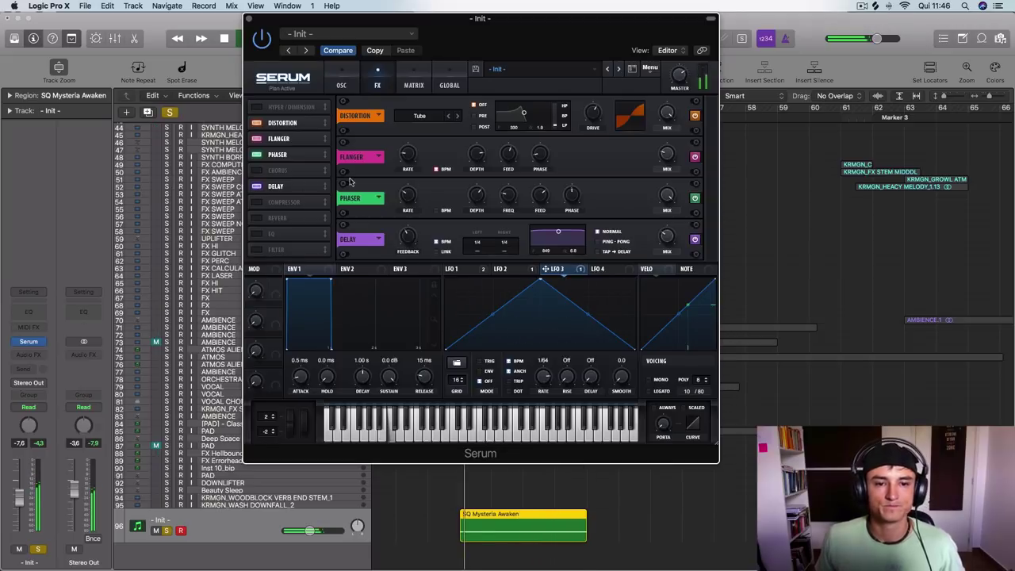
{"action": "left_click", "coordinate": [505, 250]}
{"action": "left_click_drag", "start_coordinate": [502, 243], "coordinate": [525, 159]}
{"action": "left_click_drag", "start_coordinate": [526, 291], "coordinate": [522, 298]}
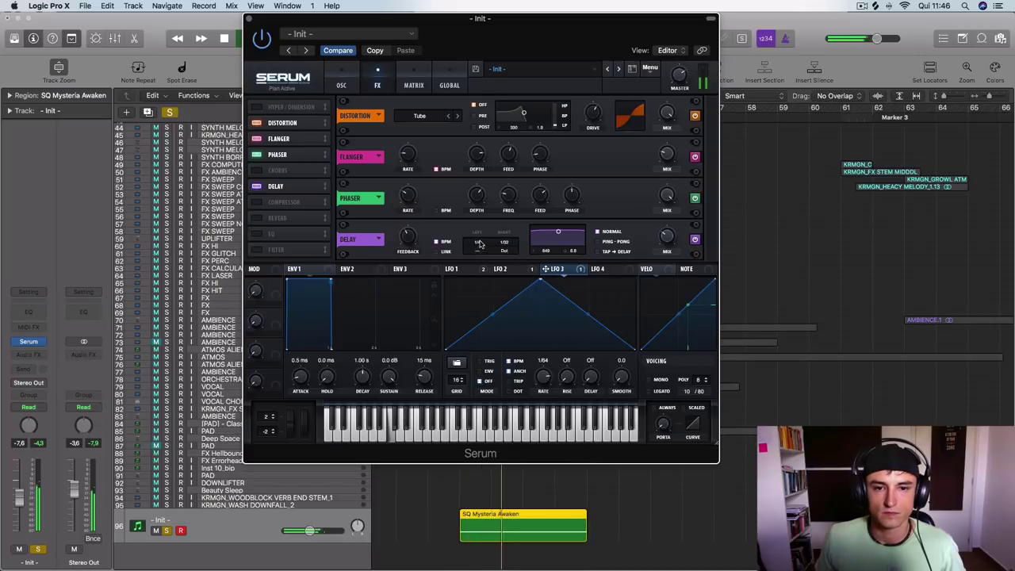
{"action": "left_click_drag", "start_coordinate": [477, 242], "coordinate": [479, 327]}
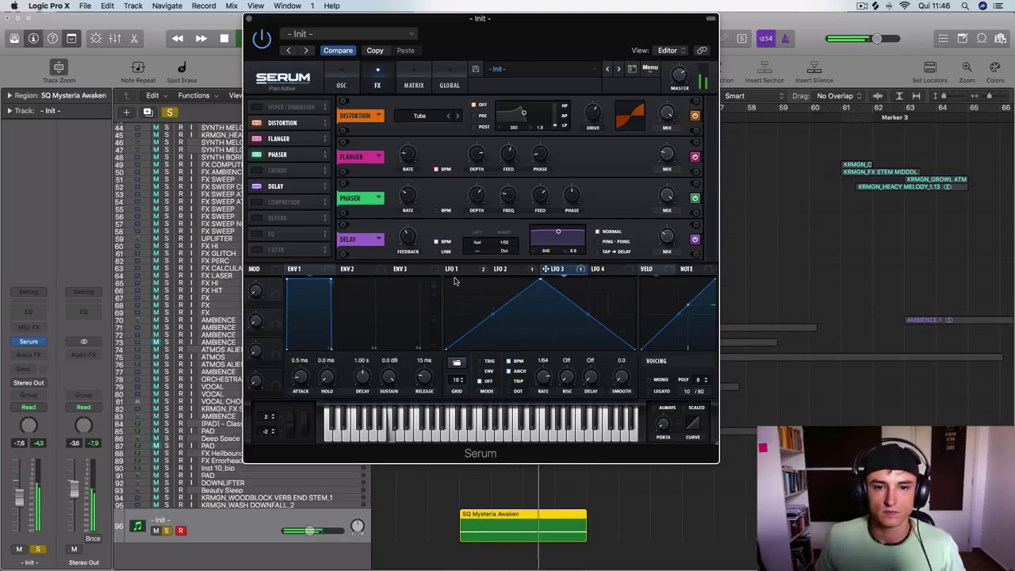
{"action": "left_click", "coordinate": [441, 252]}
{"action": "left_click_drag", "start_coordinate": [512, 245], "coordinate": [524, 223]}
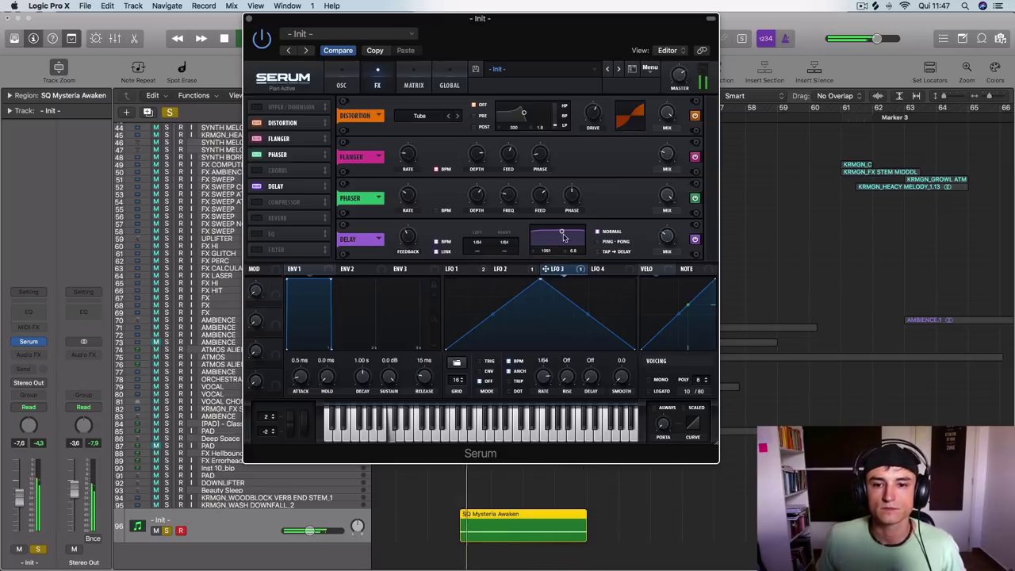
{"action": "left_click", "coordinate": [599, 241]}
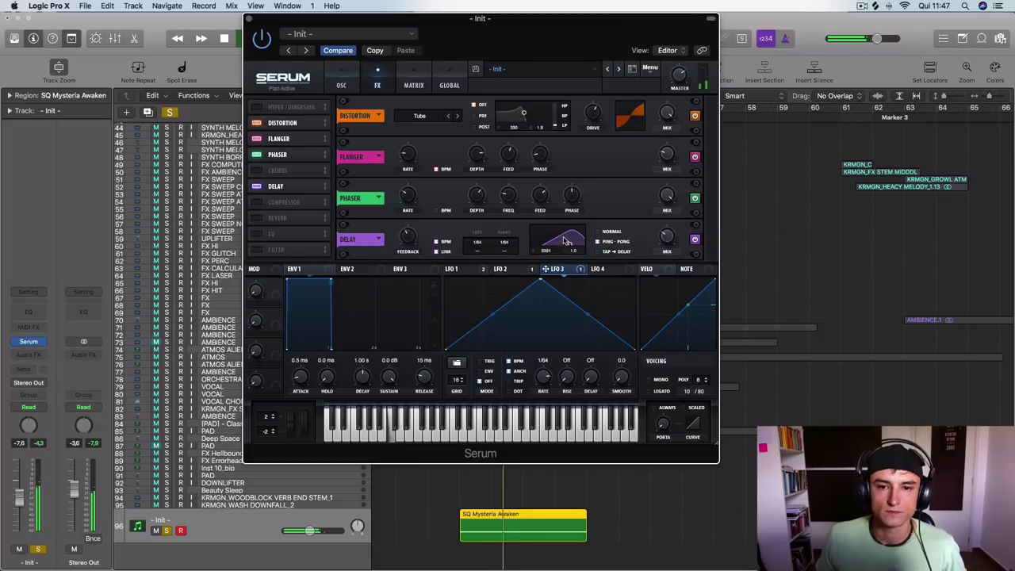
{"action": "left_click_drag", "start_coordinate": [565, 239], "coordinate": [566, 244]}
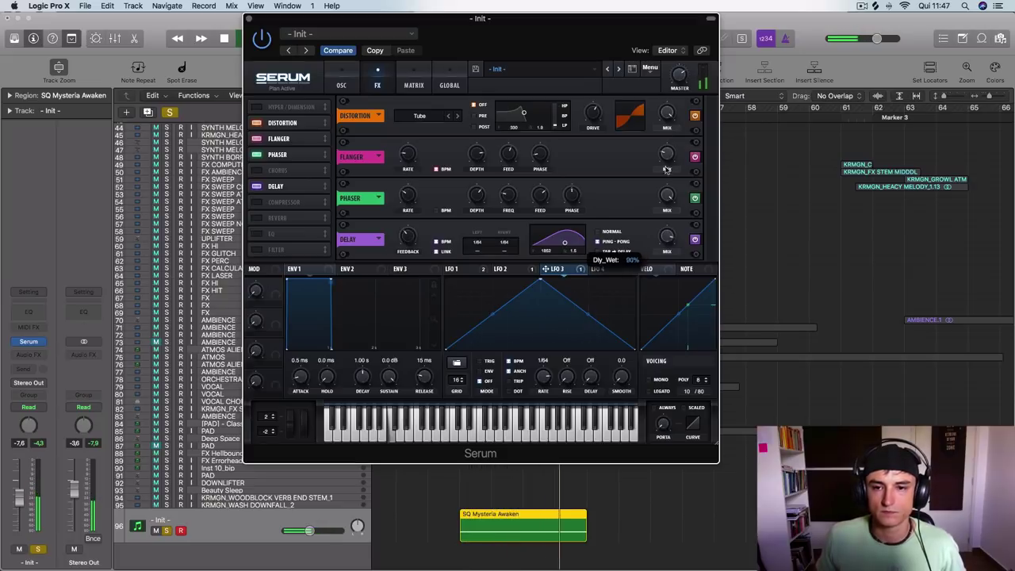
- Add a Hall reverb and adjust its mix and decay
{"action": "left_click", "coordinate": [276, 218]}
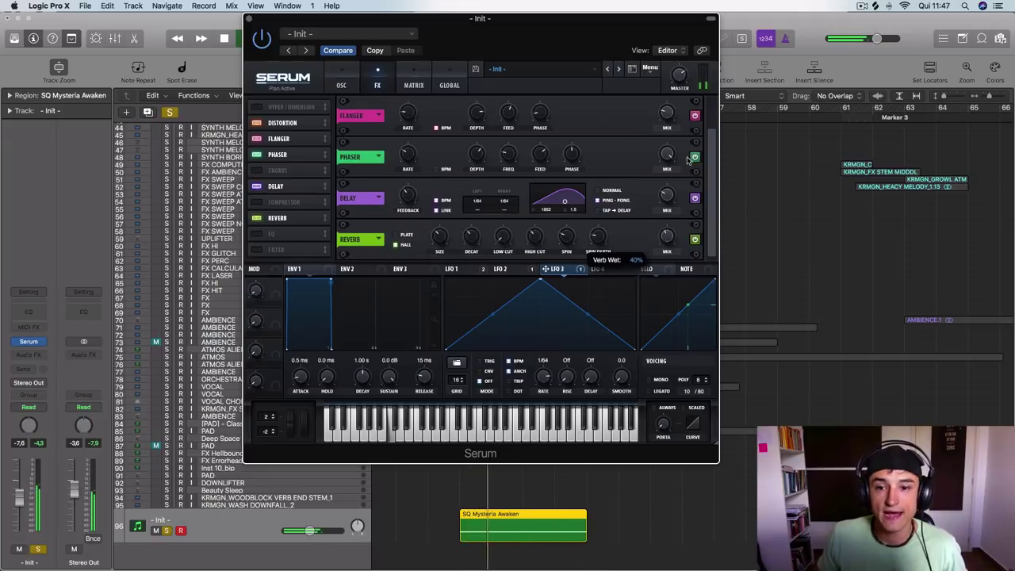
{"action": "left_click_drag", "start_coordinate": [664, 211], "coordinate": [664, 221]}
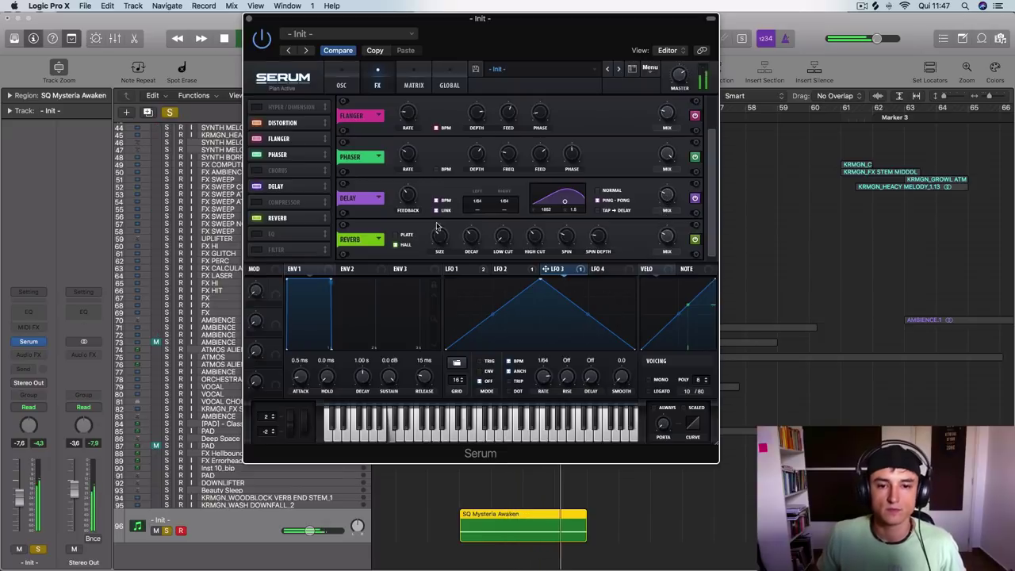
{"action": "left_click_drag", "start_coordinate": [474, 236], "coordinate": [466, 260]}
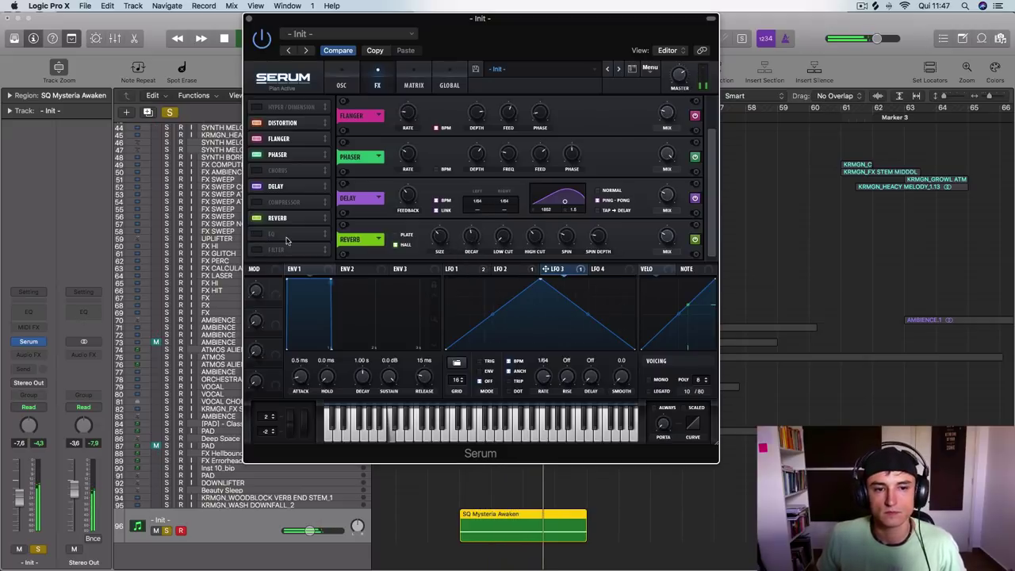
- Add the filter effect, choose the Cmb H6+ type from the Flanges group, and set its drive to about 18%
{"action": "left_click", "coordinate": [305, 252]}
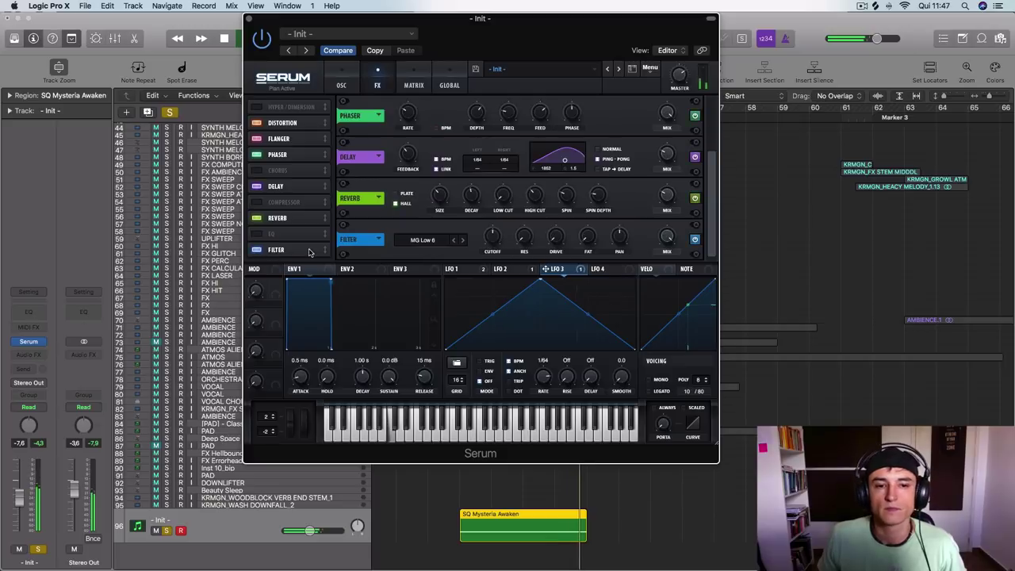
{"action": "left_click", "coordinate": [441, 240]}
{"action": "mouse_move", "coordinate": [428, 271]}
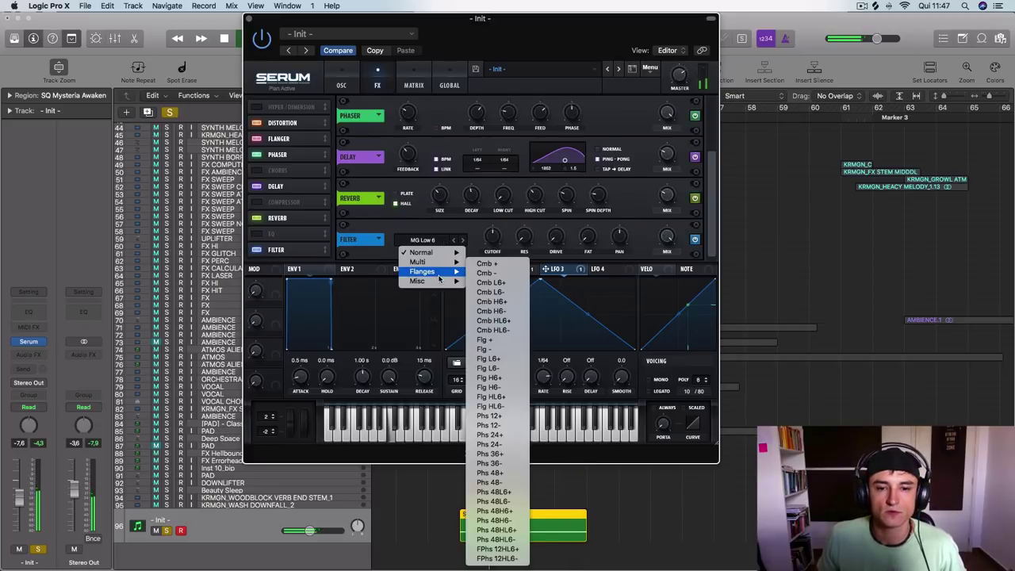
{"action": "left_click", "coordinate": [492, 301]}
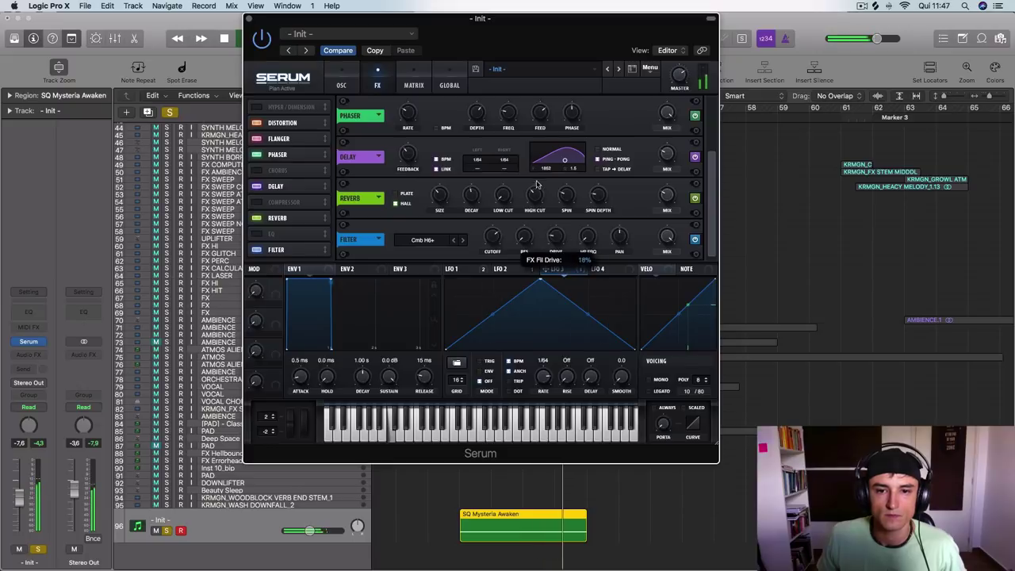
- Audition the next flange-type filters up to Phs 12+, adjust the effect filter's cutoff, and compare it bypassed
{"action": "left_click", "coordinate": [463, 240]}
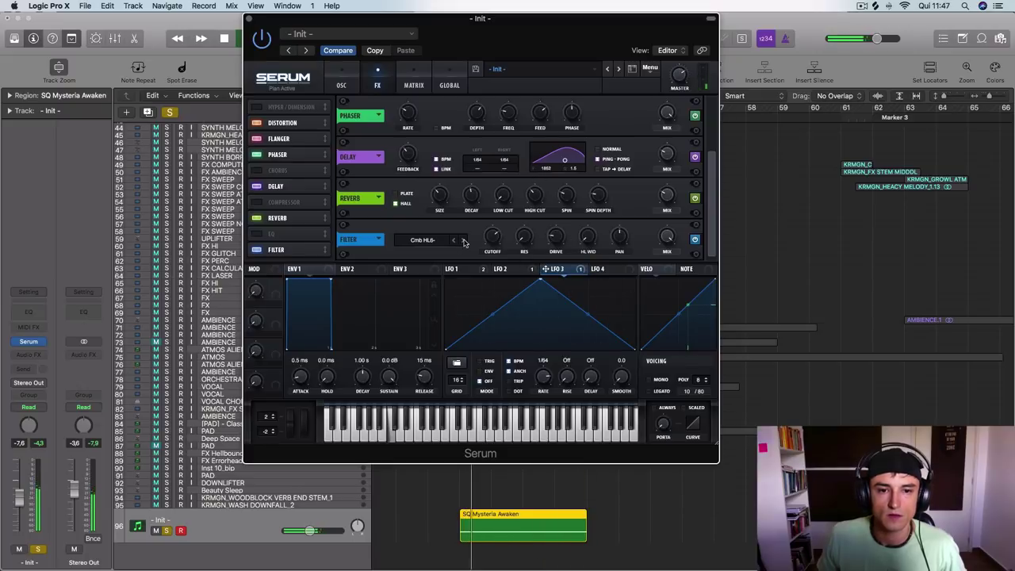
{"action": "left_click", "coordinate": [463, 241]}
{"action": "left_click", "coordinate": [463, 240]}
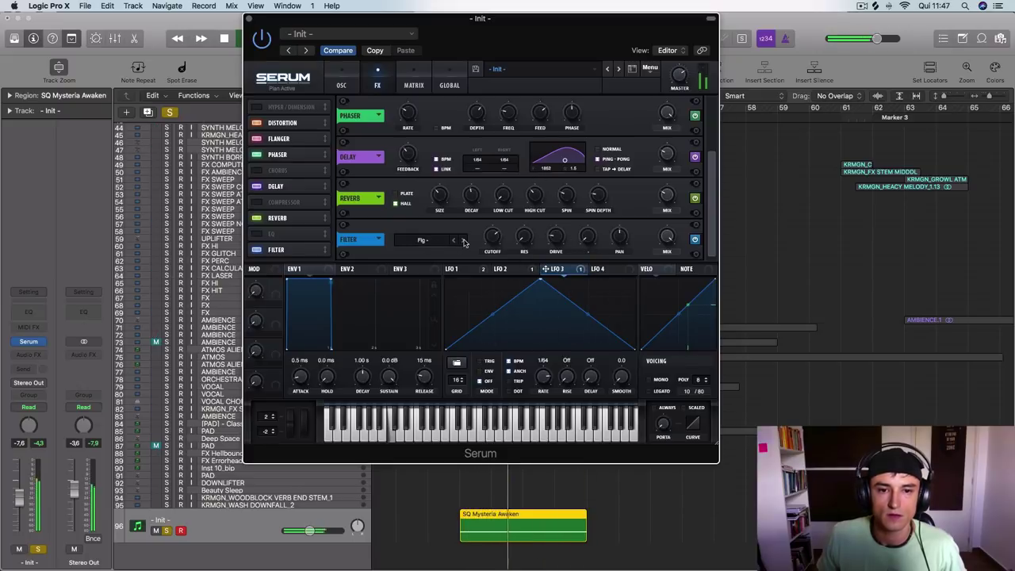
{"action": "left_click", "coordinate": [464, 241]}
{"action": "left_click", "coordinate": [464, 241]}
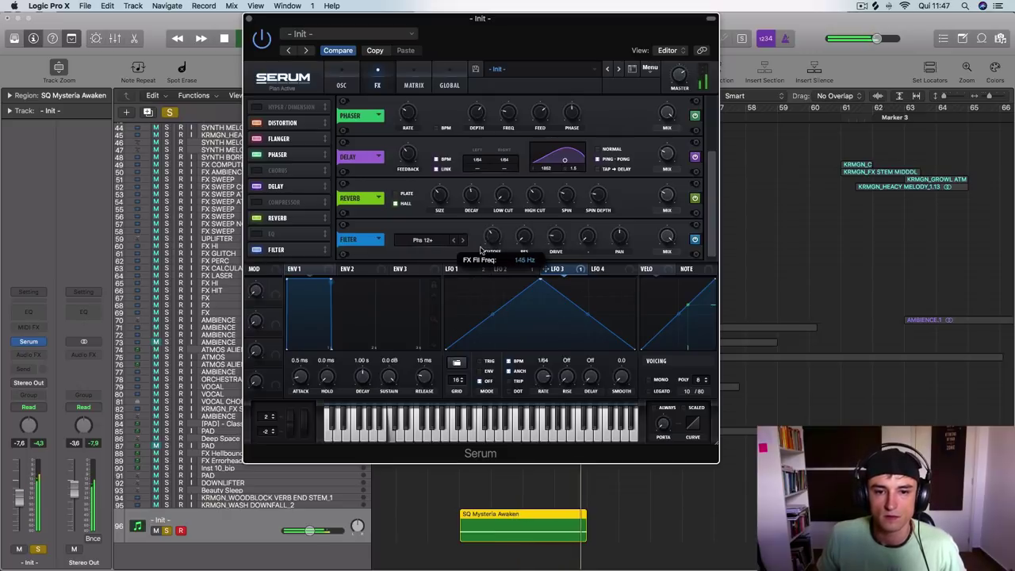
{"action": "left_click_drag", "start_coordinate": [480, 251], "coordinate": [461, 240]}
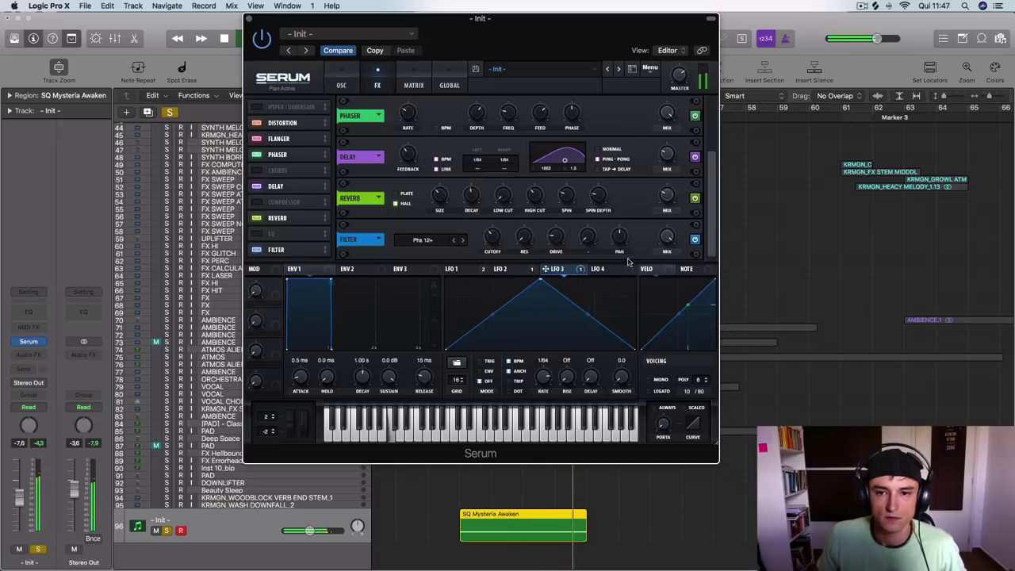
{"action": "left_click", "coordinate": [693, 239]}
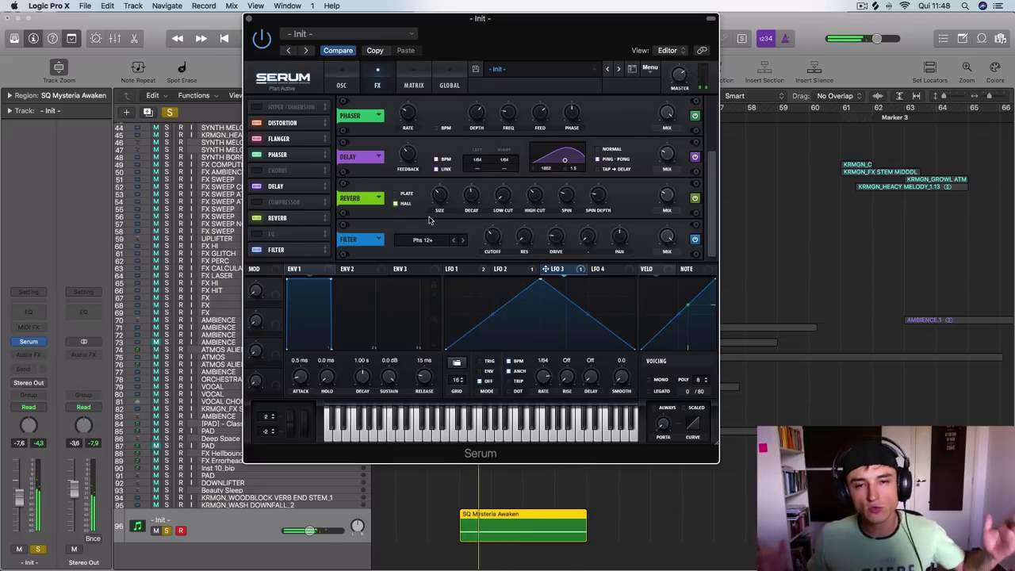
- Set oscillator B's warp mode to FM Sub Osc and enable the sub oscillator with a sine wave
{"action": "left_click", "coordinate": [341, 85]}
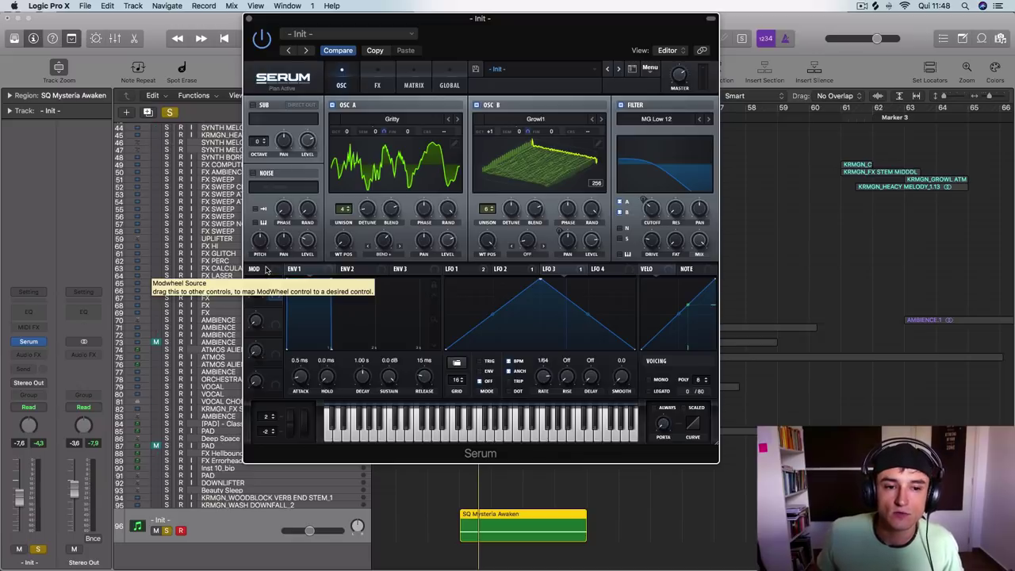
{"action": "left_click", "coordinate": [528, 254]}
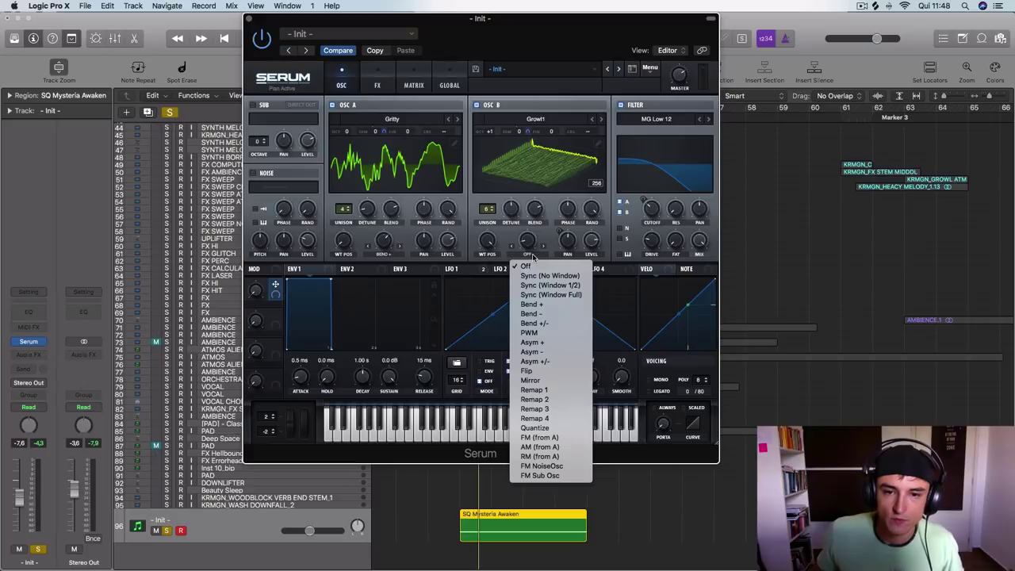
{"action": "left_click", "coordinate": [558, 477]}
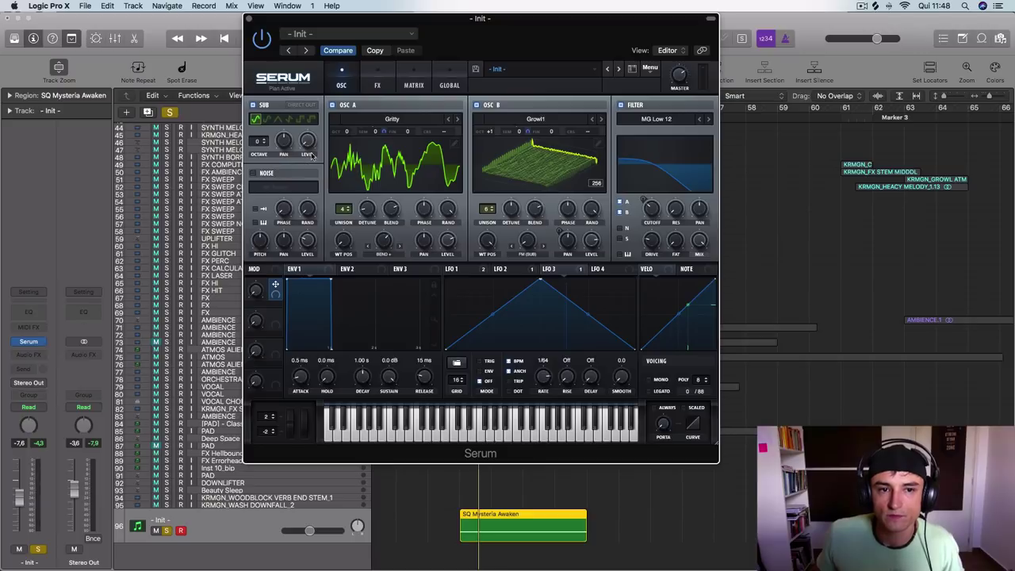
{"action": "left_click", "coordinate": [257, 117]}
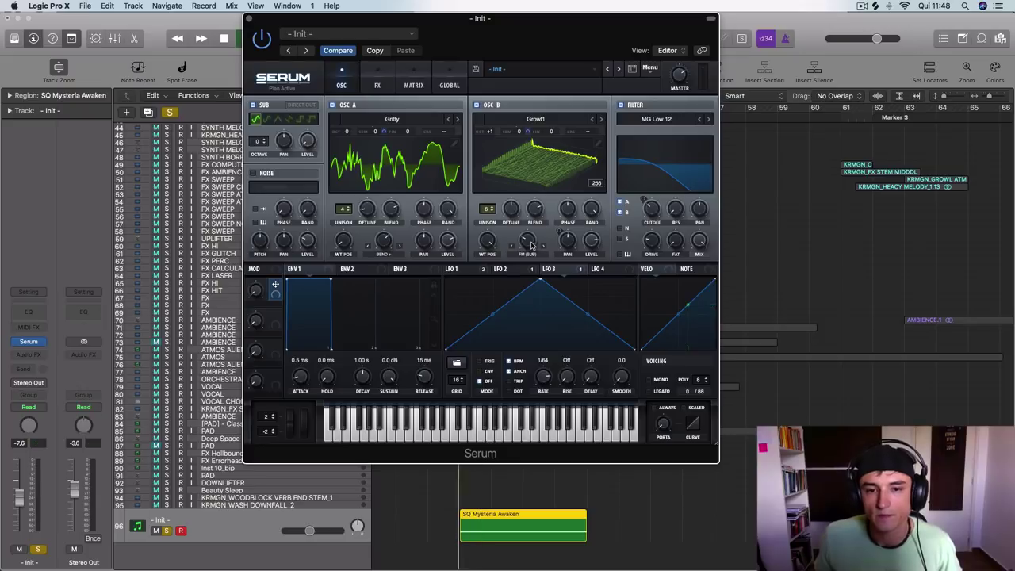
- Turn off oscillator A, raise the sub oscillator's octave and audition oscillator B's FM warp amount
{"action": "left_click", "coordinate": [336, 105]}
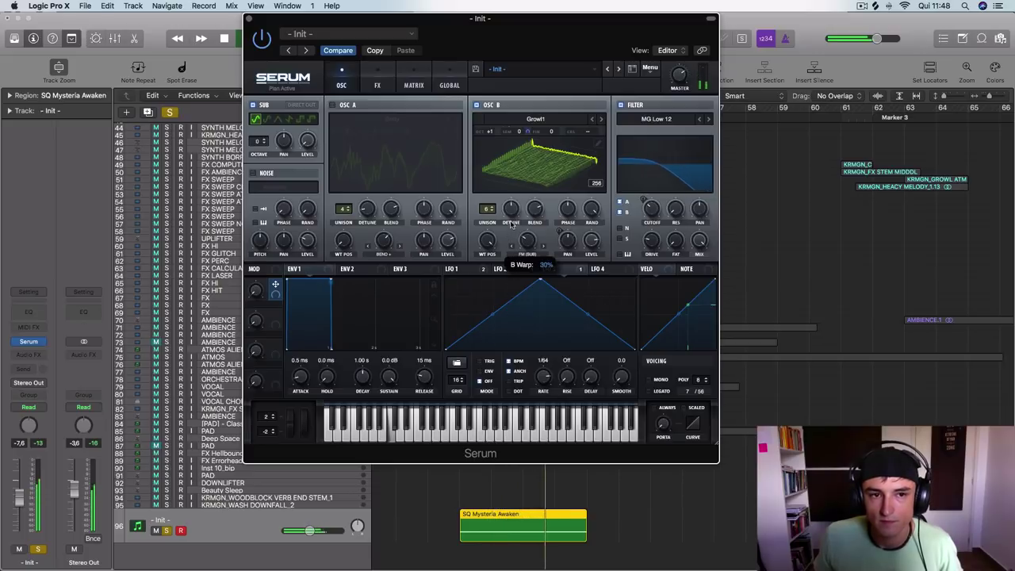
{"action": "left_click", "coordinate": [264, 141]}
{"action": "left_click", "coordinate": [265, 140]}
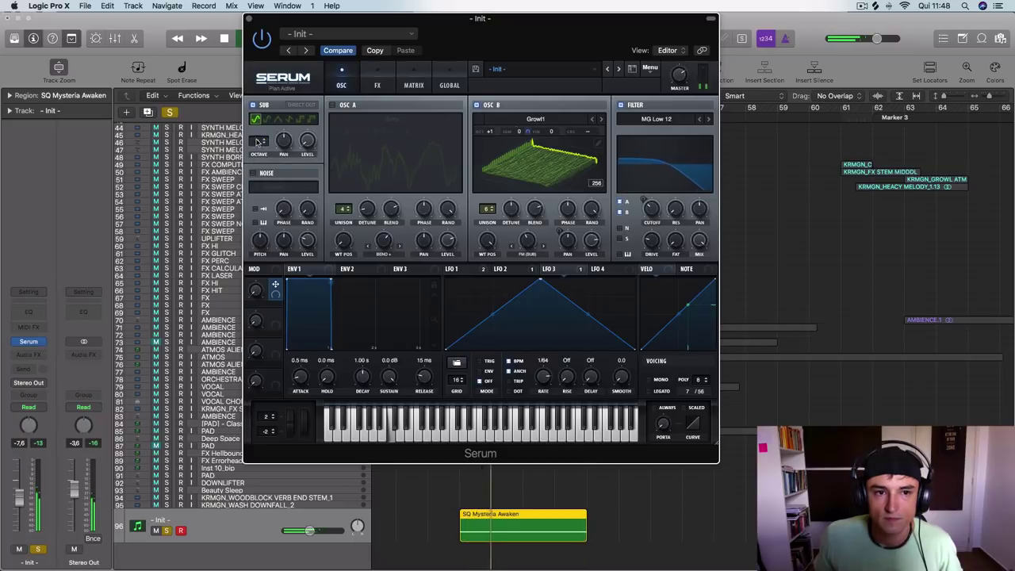
{"action": "left_click", "coordinate": [264, 140]}
{"action": "left_click", "coordinate": [263, 144]}
{"action": "left_click", "coordinate": [264, 144]}
{"action": "left_click", "coordinate": [264, 144]}
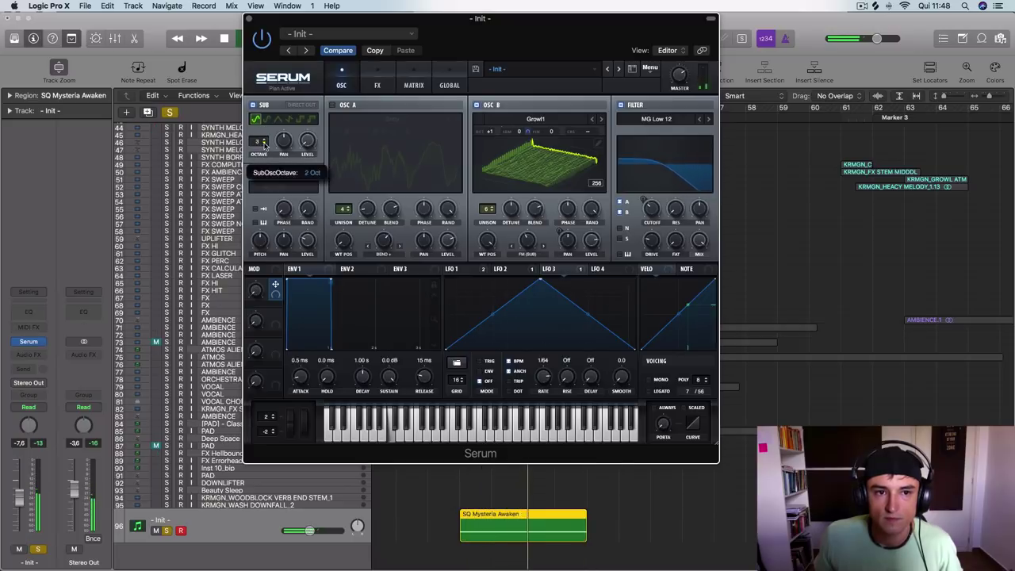
{"action": "left_click_drag", "start_coordinate": [531, 242], "coordinate": [506, 271]}
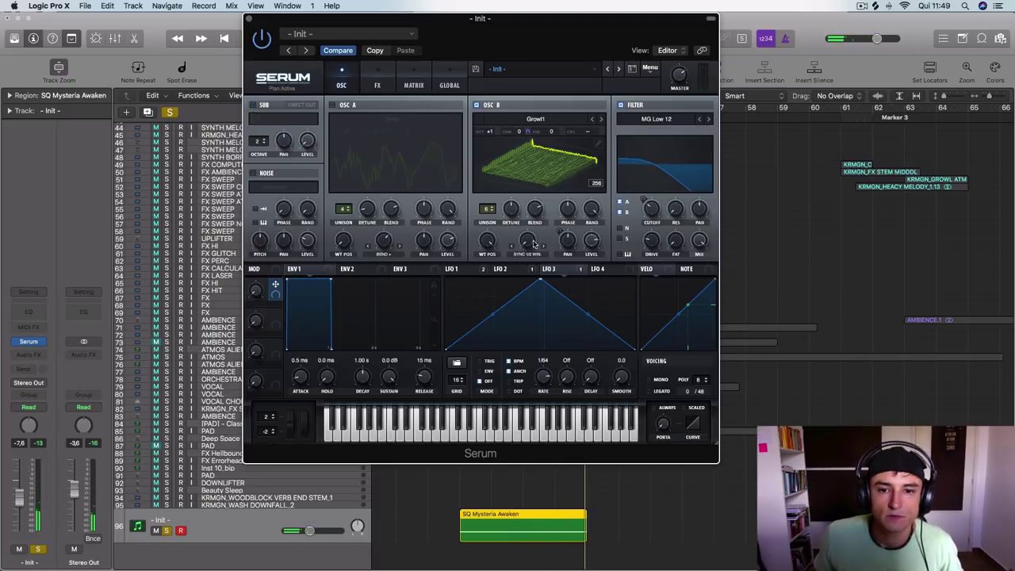
- Audition oscillator B's Sync 1/2 Win, PWM and Flip warp modes at different amounts
{"action": "left_click_drag", "start_coordinate": [534, 244], "coordinate": [532, 149]}
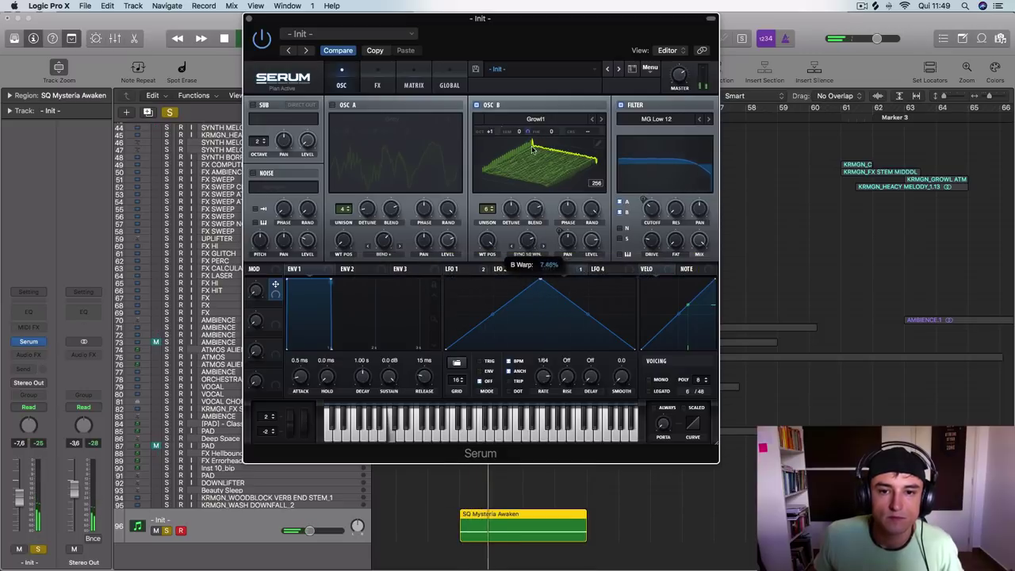
{"action": "left_click", "coordinate": [544, 247]}
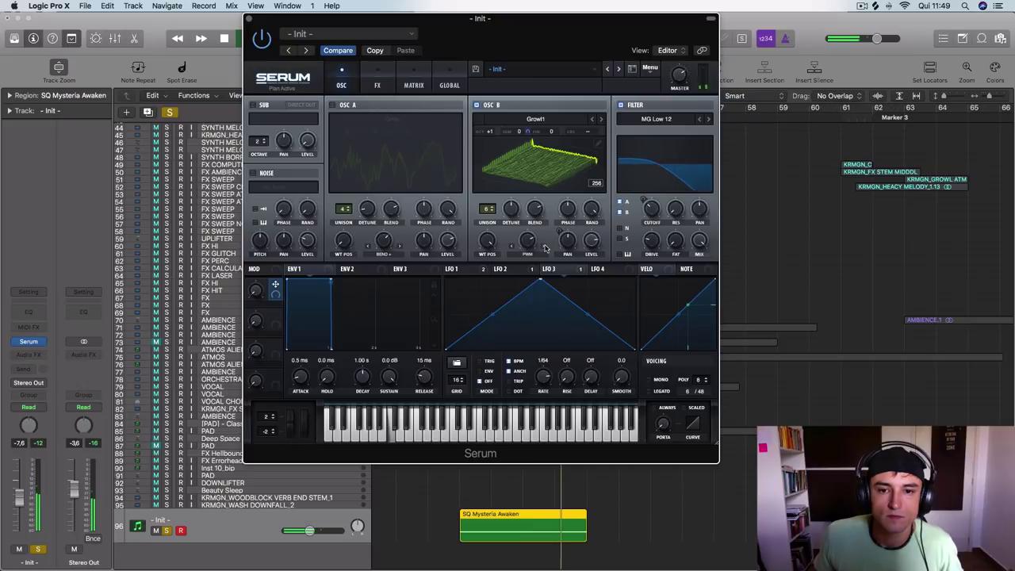
{"action": "left_click", "coordinate": [544, 247]}
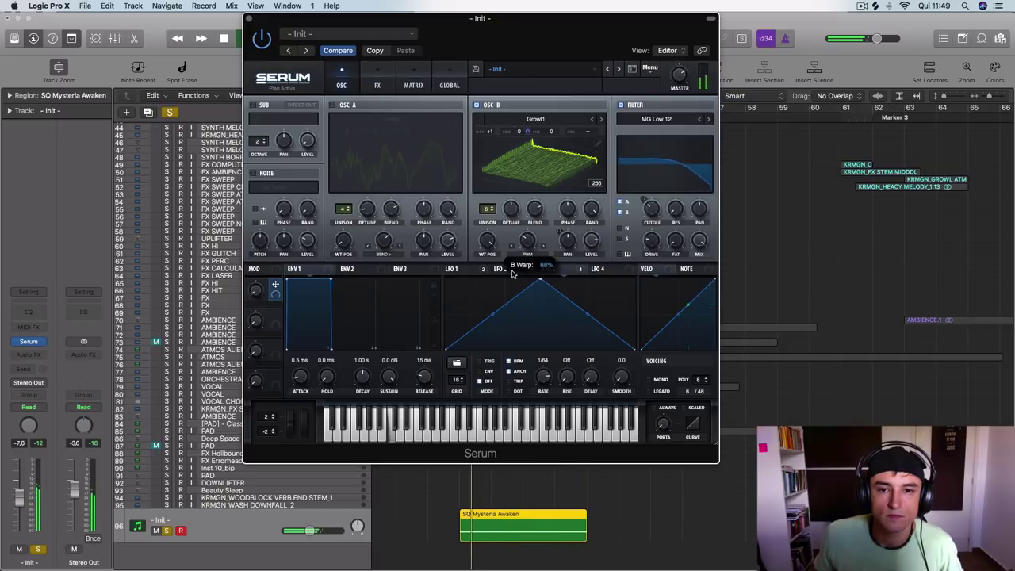
{"action": "left_click", "coordinate": [543, 247]}
{"action": "left_click_drag", "start_coordinate": [527, 239], "coordinate": [532, 198]}
- Lower oscillator B's wavetable position to frame 62 and show its waveform in the 2D view
{"action": "left_click_drag", "start_coordinate": [490, 239], "coordinate": [473, 311]}
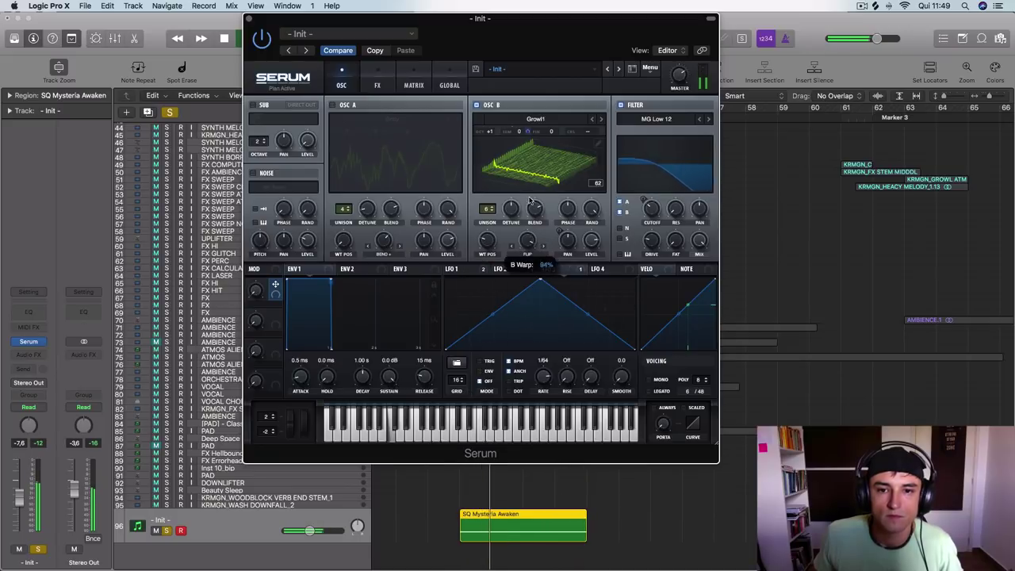
{"action": "left_click", "coordinate": [553, 169]}
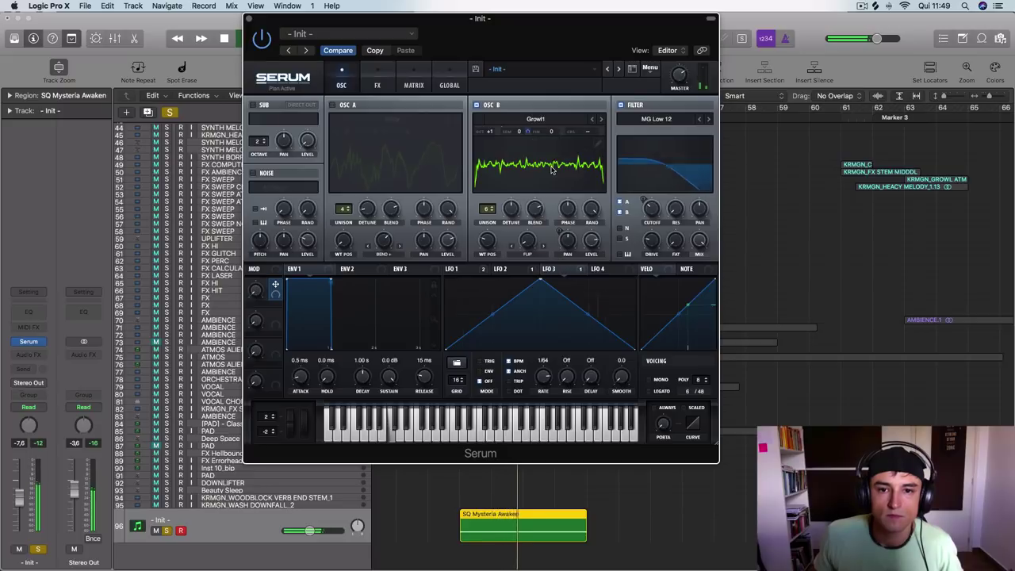
- Audition oscillator B's Mirror, Remap and AM warp modes, settle on Sync and turn the warp amount down
{"action": "left_click_drag", "start_coordinate": [528, 248], "coordinate": [542, 117]}
{"action": "left_click", "coordinate": [542, 247]}
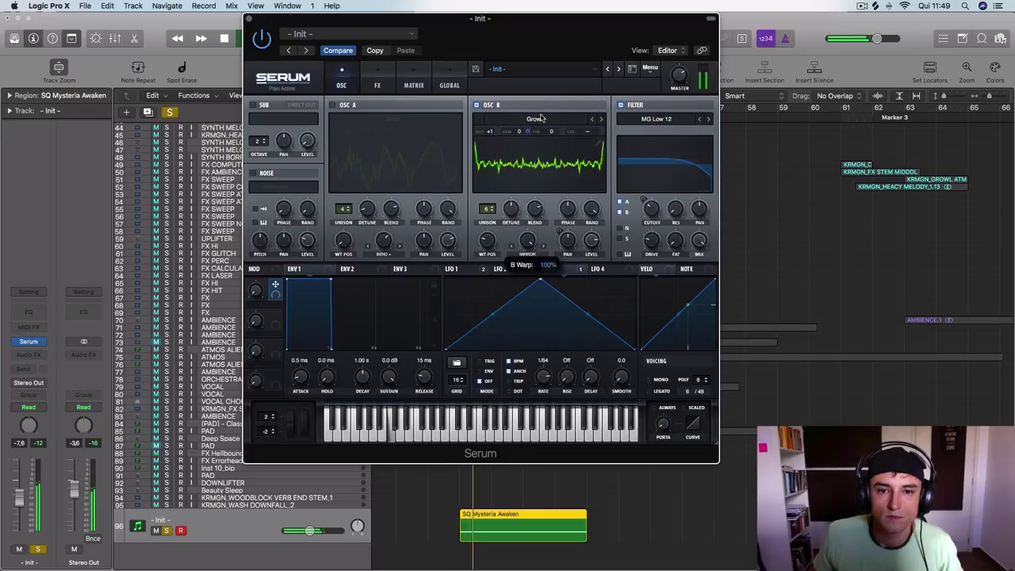
{"action": "left_click", "coordinate": [539, 249]}
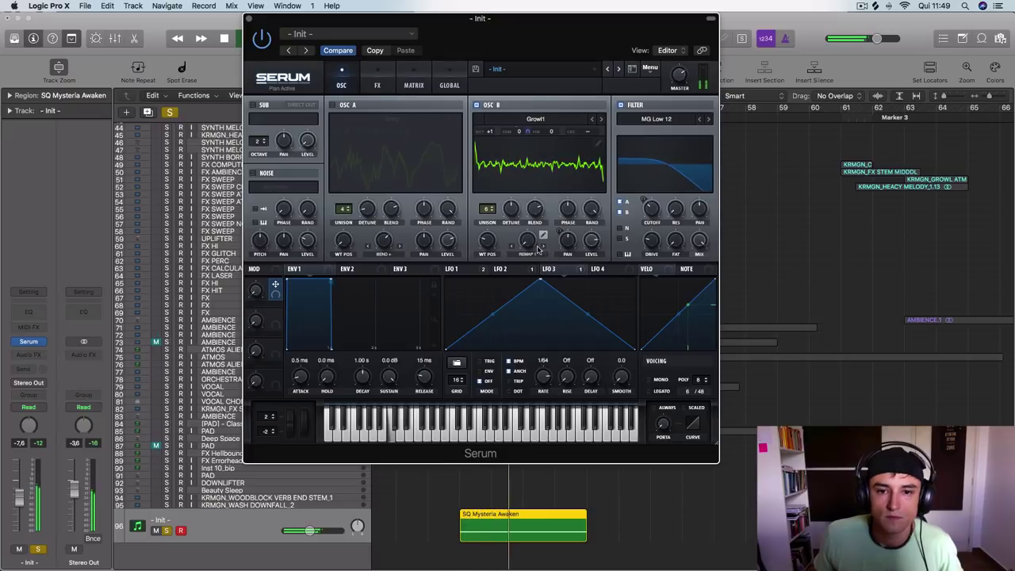
{"action": "left_click", "coordinate": [541, 248]}
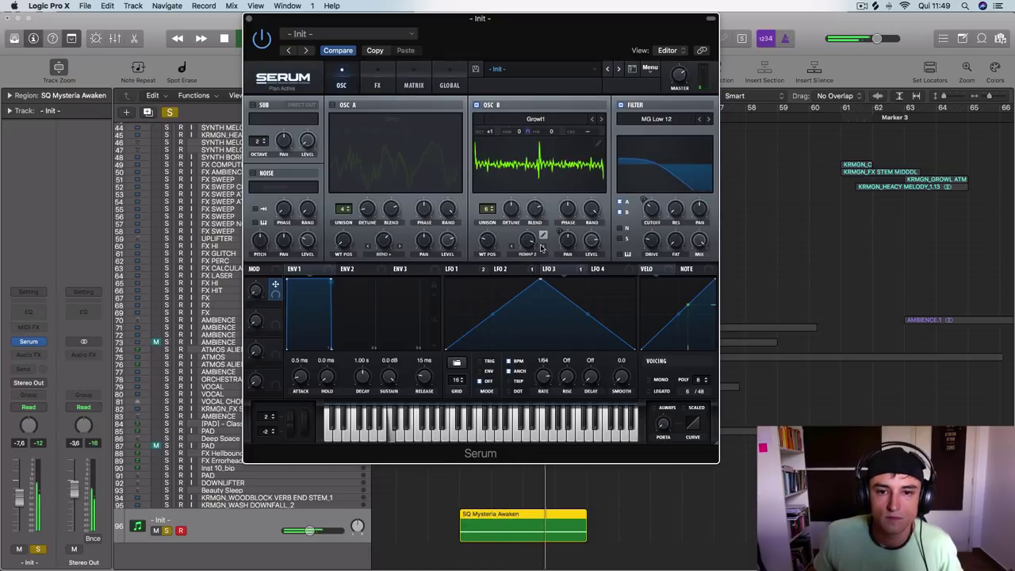
{"action": "left_click", "coordinate": [540, 248]}
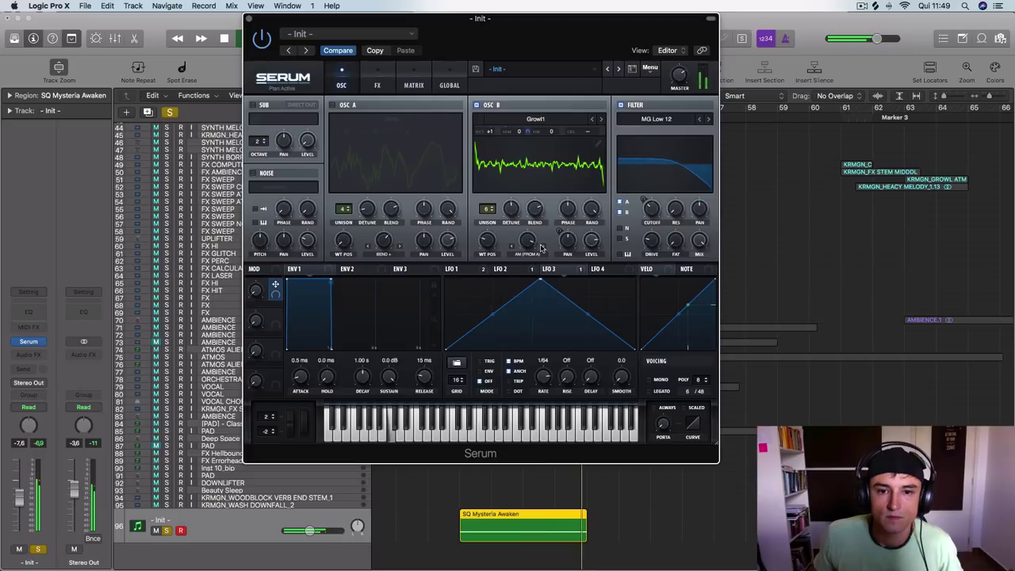
{"action": "left_click", "coordinate": [541, 247]}
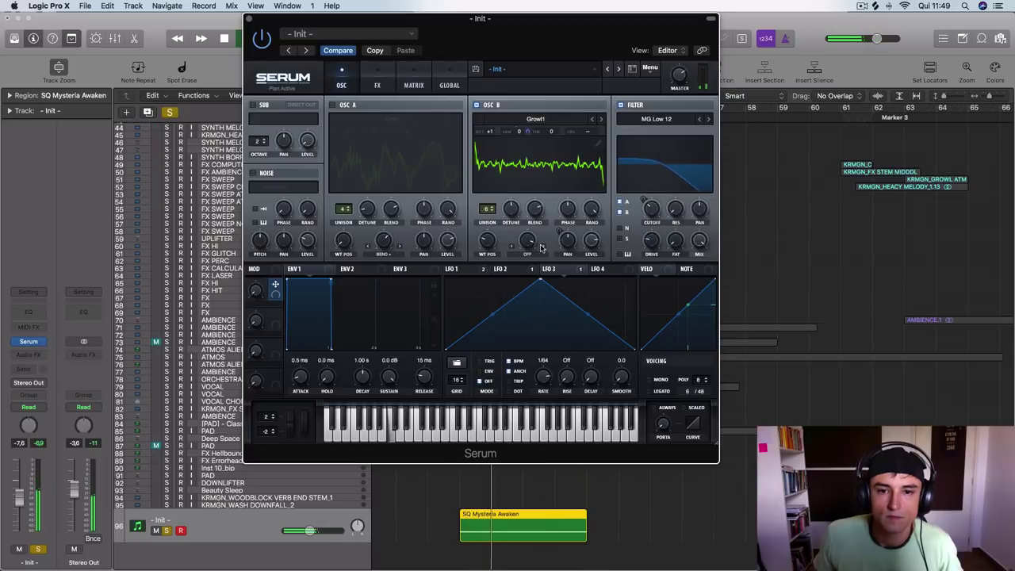
{"action": "left_click", "coordinate": [541, 247]}
{"action": "left_click_drag", "start_coordinate": [527, 244], "coordinate": [512, 381]}
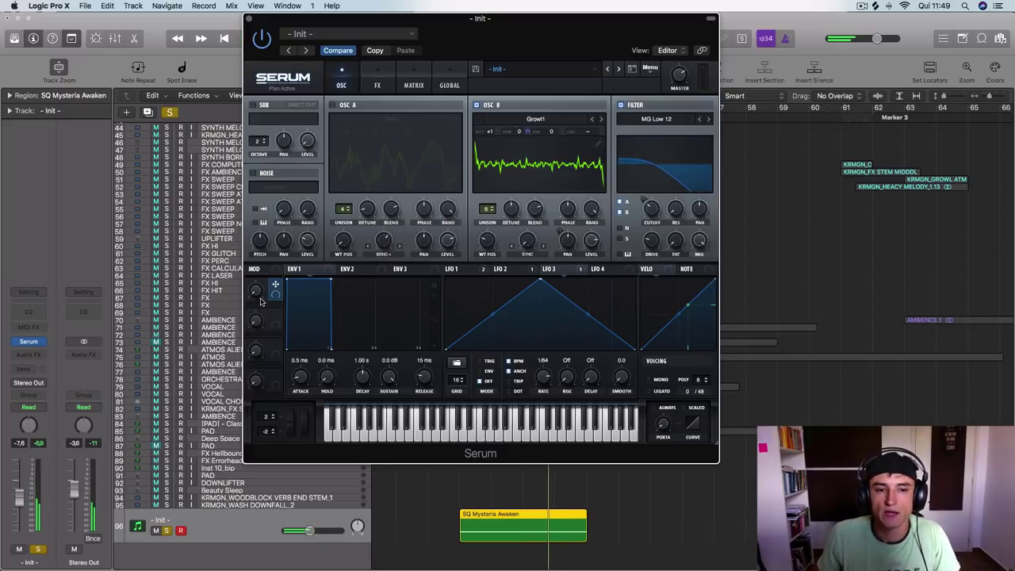
- Assign Macro 1 to oscillator B's warp, wavetable position and unison detune, and audition it during playback
{"action": "left_click_drag", "start_coordinate": [275, 287], "coordinate": [526, 243]}
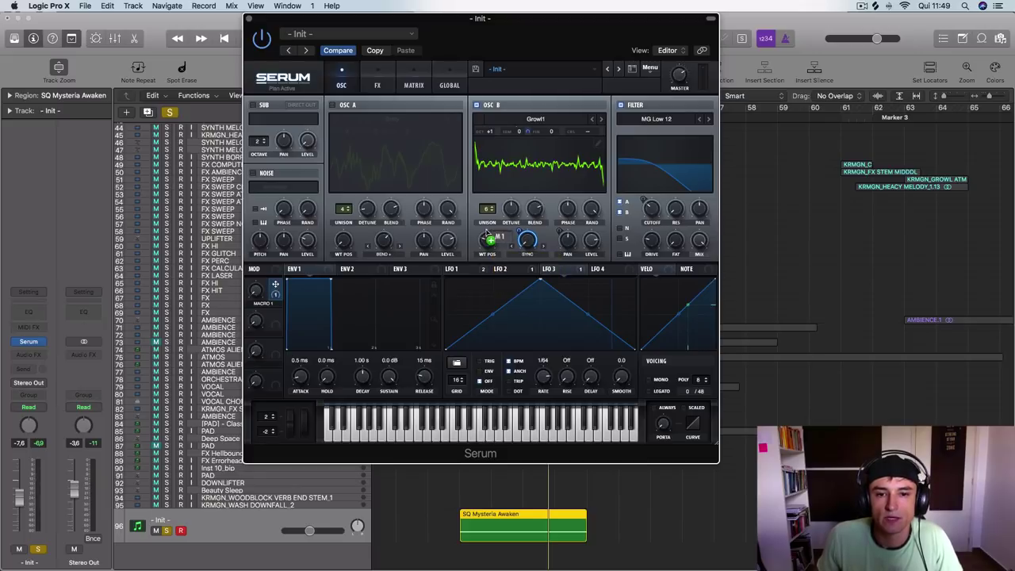
{"action": "left_click_drag", "start_coordinate": [486, 232], "coordinate": [483, 240]}
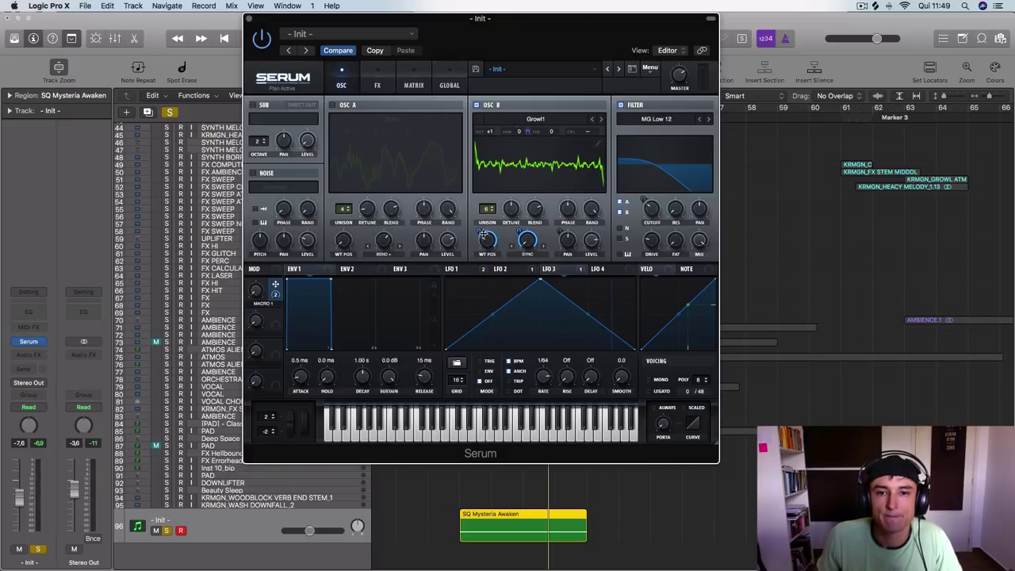
{"action": "left_click_drag", "start_coordinate": [512, 207], "coordinate": [508, 256]}
{"action": "mouse_move", "coordinate": [276, 286]}
{"action": "left_mouse_down"}
{"action": "mouse_move", "coordinate": [591, 214]}
{"action": "mouse_move", "coordinate": [499, 217]}
{"action": "mouse_move", "coordinate": [496, 235]}
{"action": "left_mouse_up"}
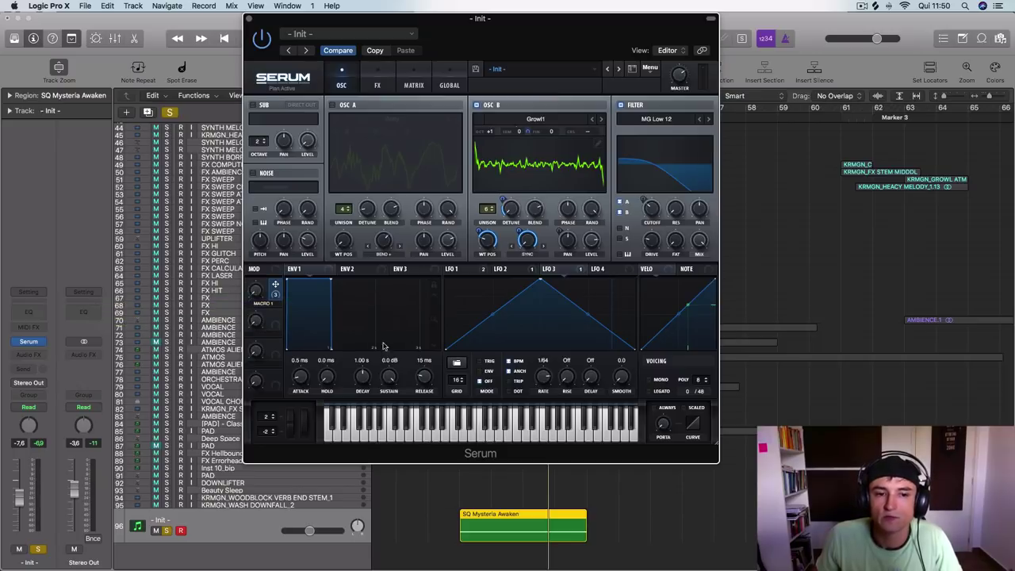
{"action": "key", "text": "space"}
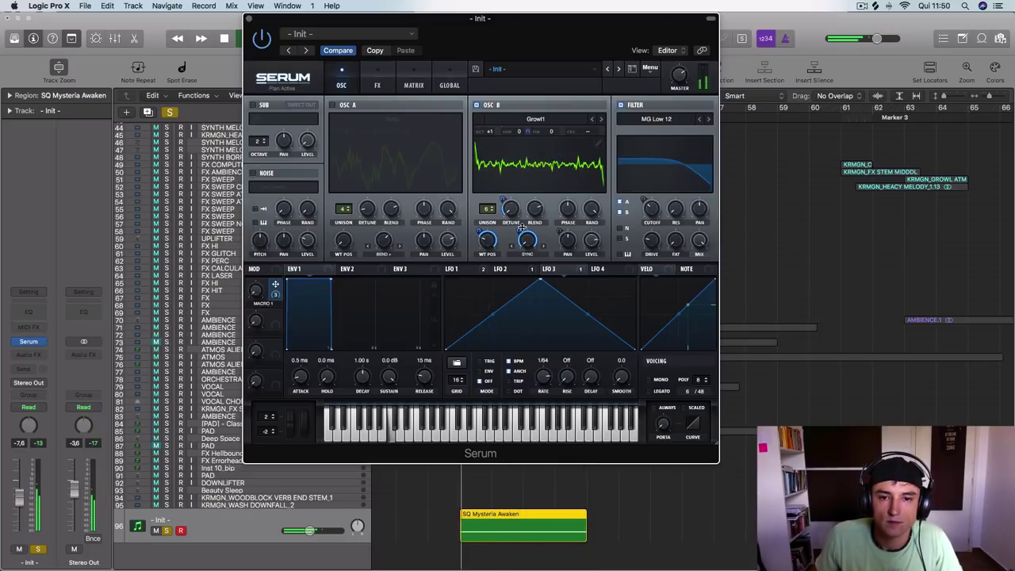
{"action": "mouse_move", "coordinate": [513, 242]}
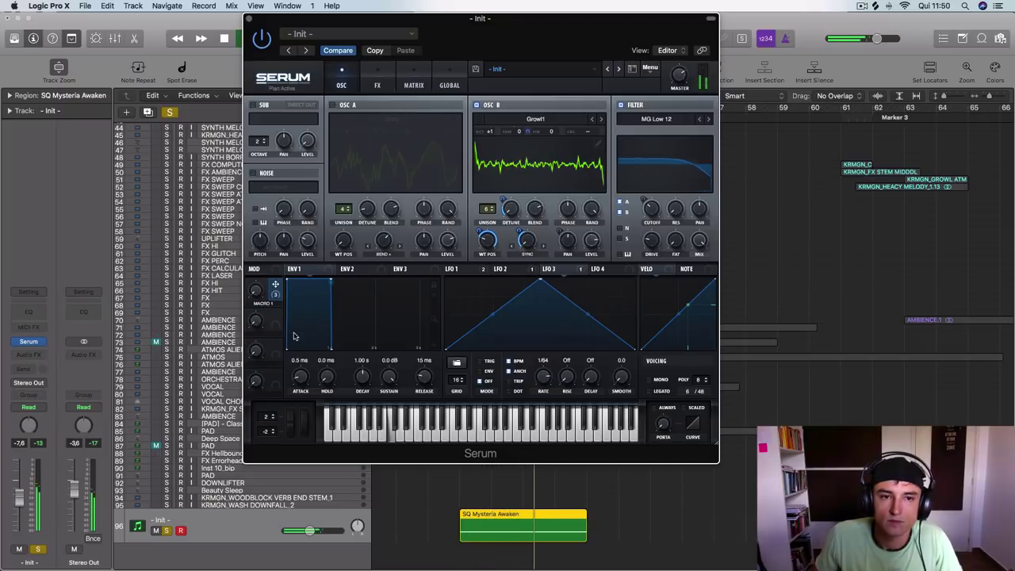
- Turn oscillator A back on and assign Macro 1 to the main filter's resonance
{"action": "left_click", "coordinate": [336, 104]}
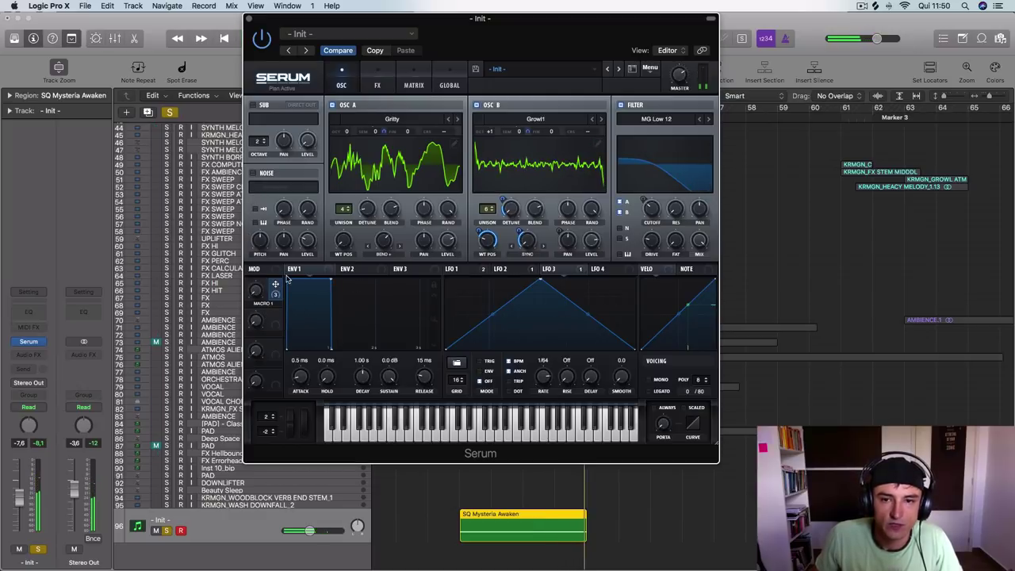
{"action": "left_click_drag", "start_coordinate": [666, 199], "coordinate": [659, 236]}
{"action": "key", "text": "space"}
{"action": "left_click_drag", "start_coordinate": [256, 292], "coordinate": [253, 256]}
- Assign Macro 1 to the phaser's rate, frequency and feedback, and sweep the macro during playback
{"action": "left_click", "coordinate": [379, 89]}
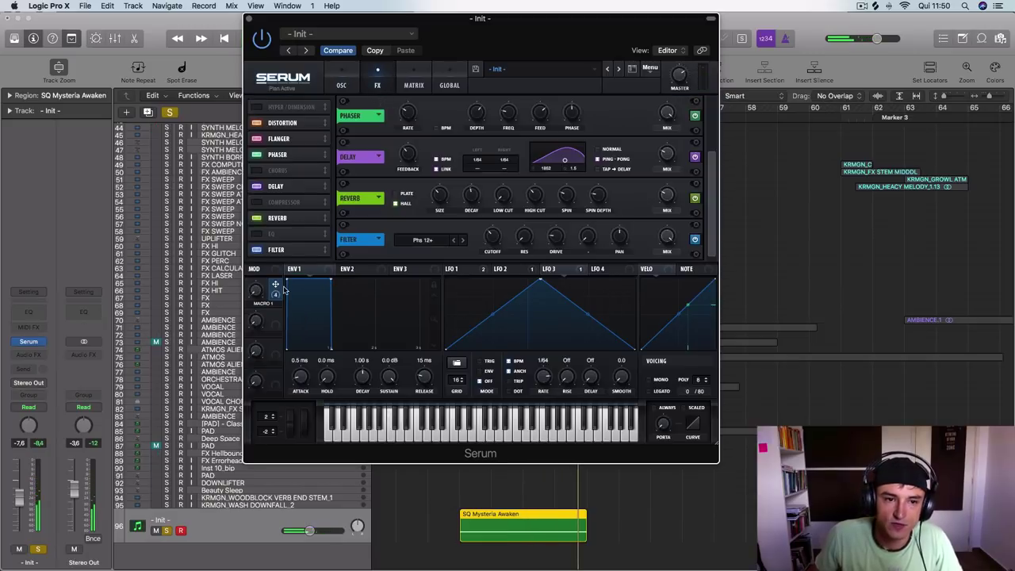
{"action": "mouse_move", "coordinate": [276, 286]}
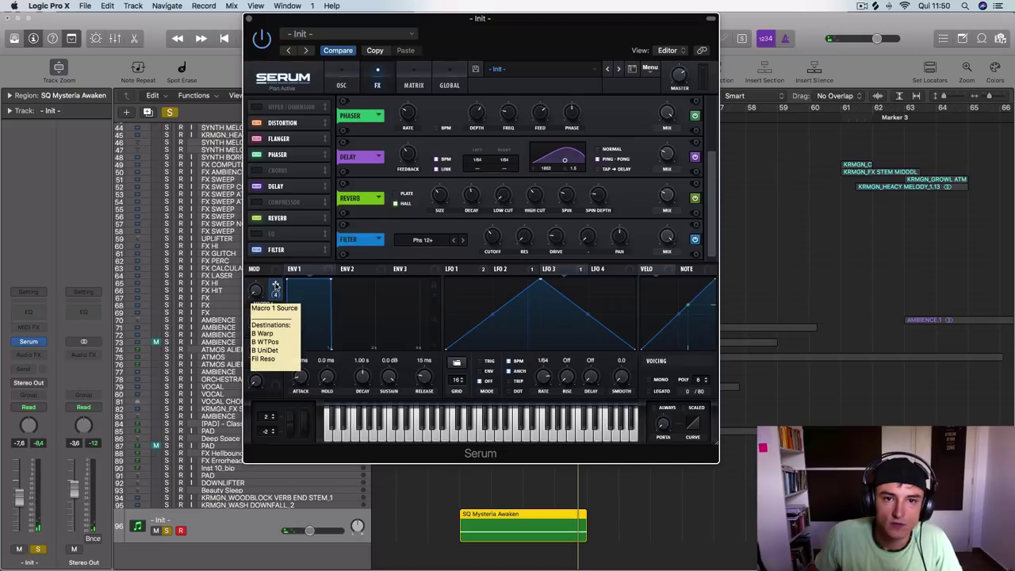
{"action": "mouse_move", "coordinate": [276, 285]}
{"action": "left_mouse_down"}
{"action": "mouse_move", "coordinate": [486, 118]}
{"action": "mouse_move", "coordinate": [407, 113]}
{"action": "left_mouse_up"}
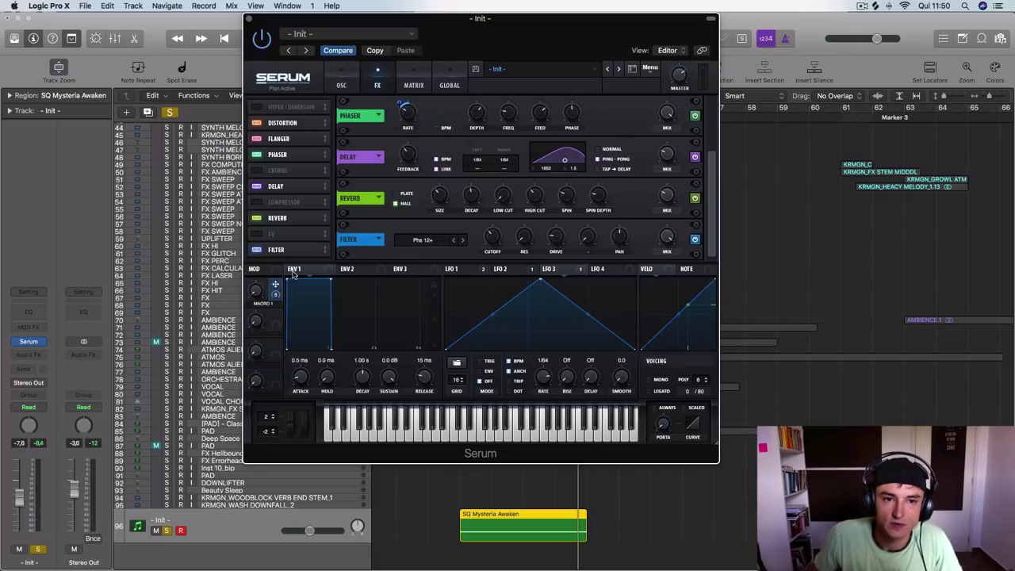
{"action": "mouse_move", "coordinate": [336, 266]}
{"action": "left_mouse_down"}
{"action": "mouse_move", "coordinate": [498, 101]}
{"action": "mouse_move", "coordinate": [509, 112]}
{"action": "mouse_move", "coordinate": [490, 131]}
{"action": "left_mouse_up"}
{"action": "mouse_move", "coordinate": [275, 283]}
{"action": "left_mouse_down"}
{"action": "mouse_move", "coordinate": [546, 111]}
{"action": "mouse_move", "coordinate": [531, 105]}
{"action": "left_mouse_up"}
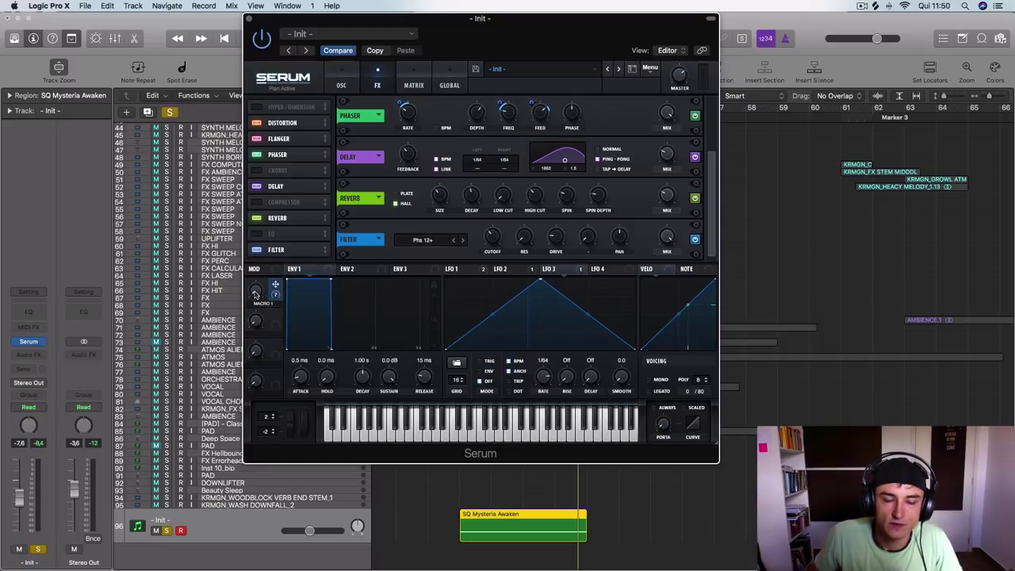
{"action": "key", "text": "space"}
{"action": "left_click_drag", "start_coordinate": [256, 294], "coordinate": [255, 201]}
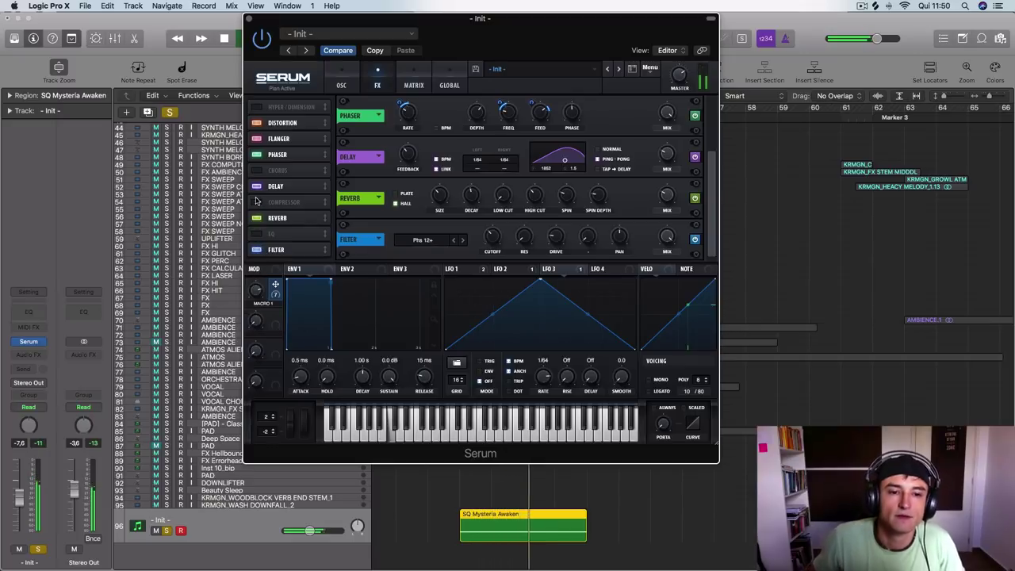
{"action": "left_click_drag", "start_coordinate": [256, 293], "coordinate": [257, 268]}
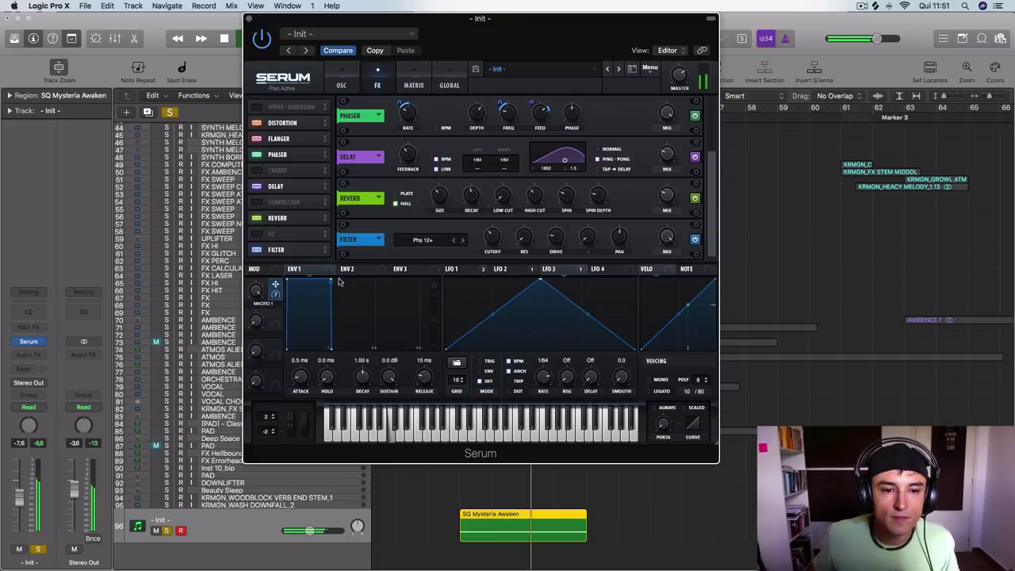
- Assign Macro 1 to the effect filter's cutoff, sweep the macro back down and stop playback
{"action": "left_click_drag", "start_coordinate": [497, 267], "coordinate": [494, 242]}
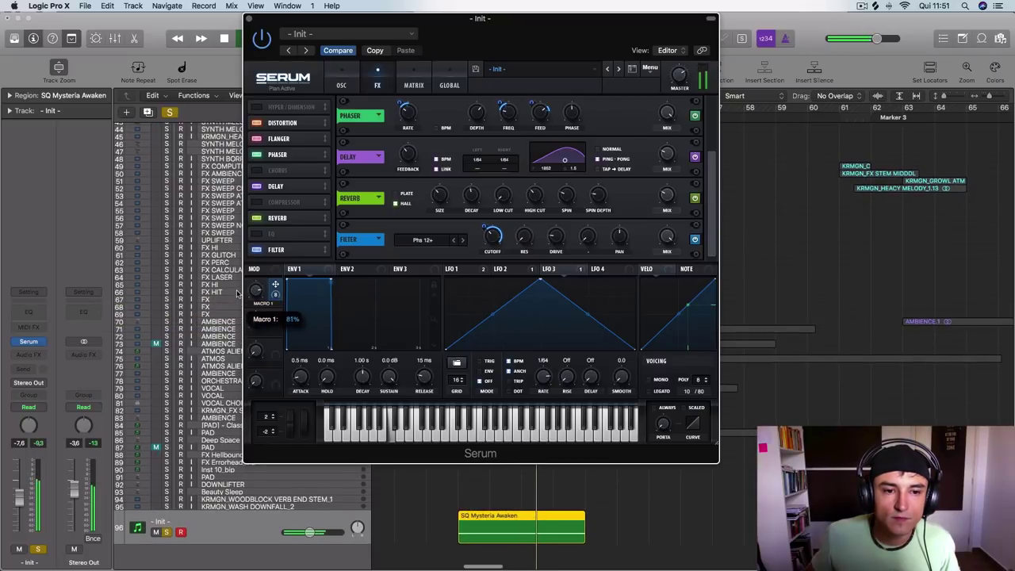
{"action": "mouse_move", "coordinate": [237, 293]}
{"action": "left_mouse_down"}
{"action": "mouse_move", "coordinate": [236, 269]}
{"action": "mouse_move", "coordinate": [234, 311]}
{"action": "left_mouse_up"}
{"action": "left_click_drag", "start_coordinate": [238, 371], "coordinate": [238, 391]}
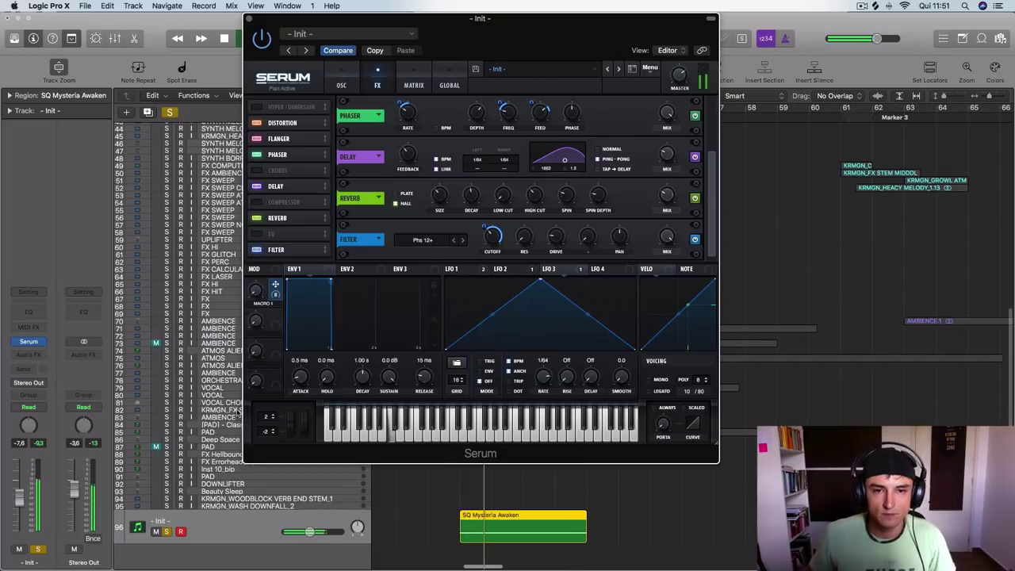
{"action": "key", "text": "space"}
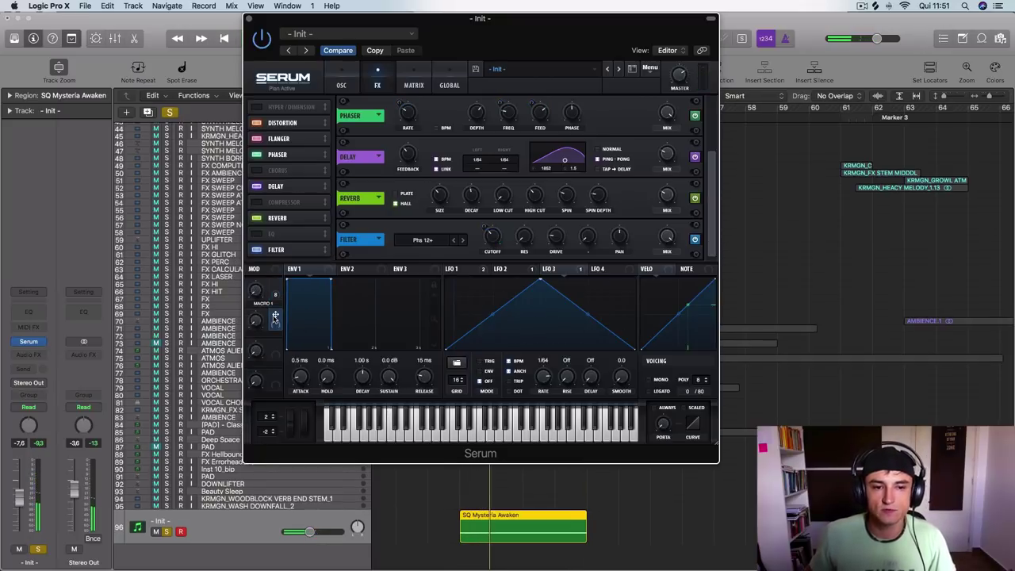
- Assign Macro 2 to LFO 2's rate and audition the macro during playback
{"action": "left_click", "coordinate": [507, 269]}
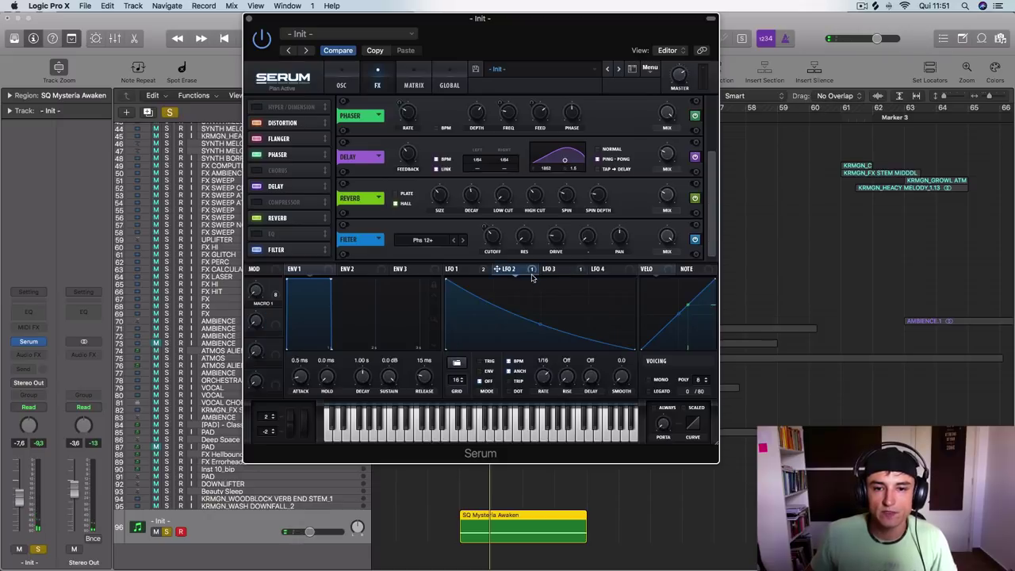
{"action": "left_click_drag", "start_coordinate": [275, 316], "coordinate": [545, 379]}
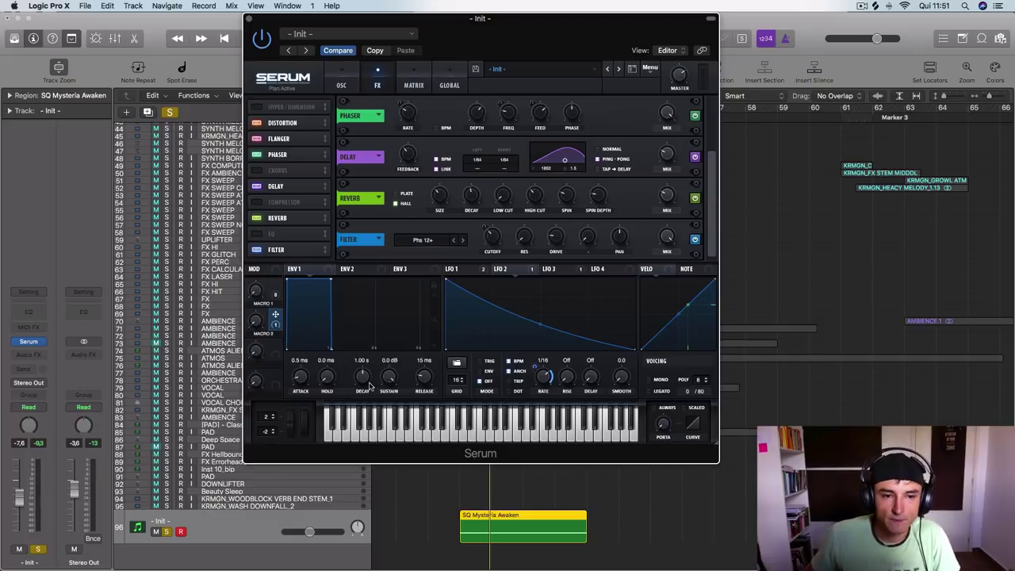
{"action": "left_click_drag", "start_coordinate": [258, 323], "coordinate": [245, 342]}
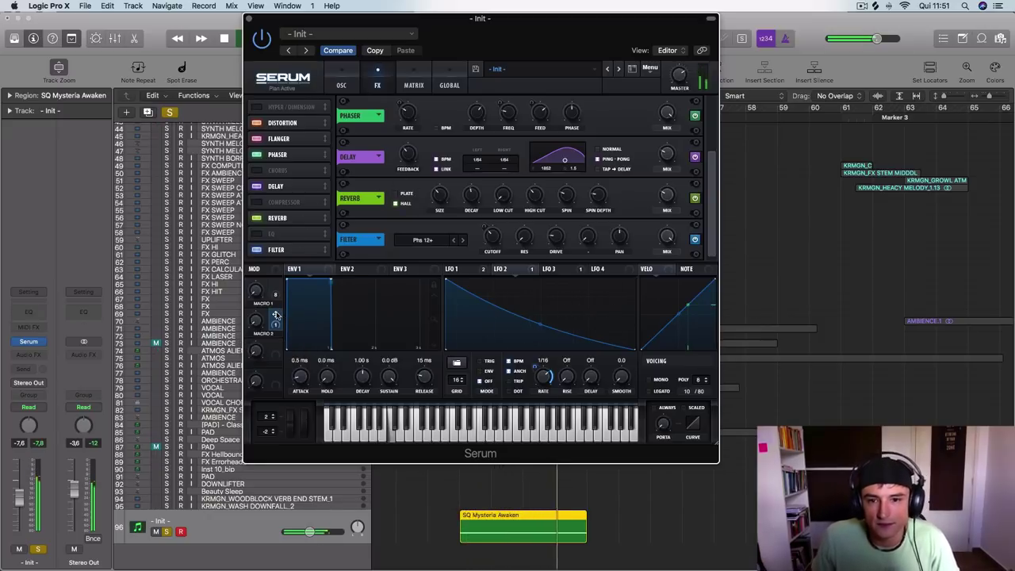
- Assign Macro 2 to the effect filter's drive and to the reverb mix with a modulation amount of 37
{"action": "left_click_drag", "start_coordinate": [275, 314], "coordinate": [552, 233]}
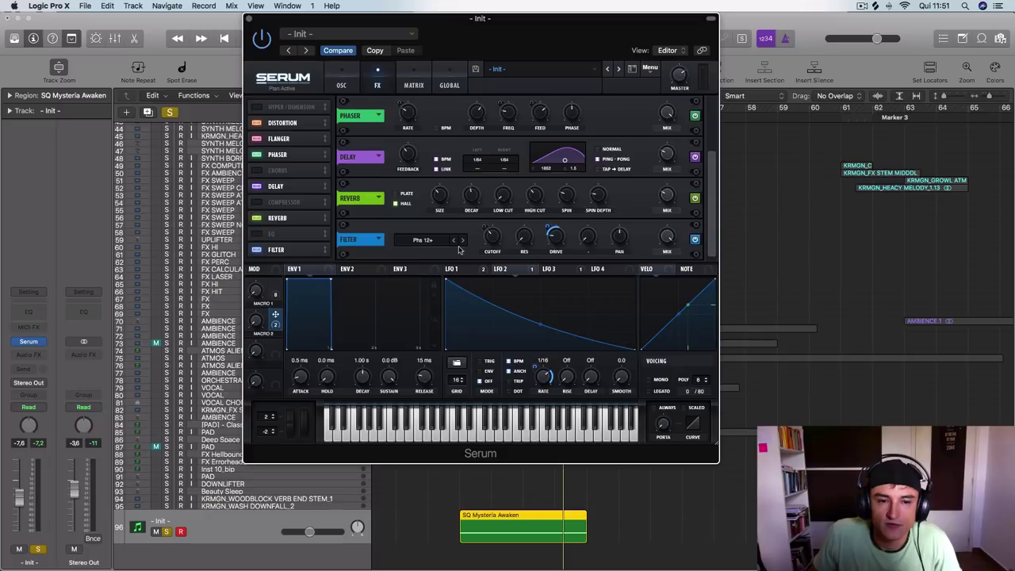
{"action": "mouse_move", "coordinate": [275, 314]}
{"action": "left_mouse_down"}
{"action": "mouse_move", "coordinate": [330, 299]}
{"action": "mouse_move", "coordinate": [432, 169]}
{"action": "mouse_move", "coordinate": [421, 167]}
{"action": "mouse_move", "coordinate": [454, 228]}
{"action": "mouse_move", "coordinate": [602, 197]}
{"action": "mouse_move", "coordinate": [445, 189]}
{"action": "left_mouse_up"}
{"action": "left_click_drag", "start_coordinate": [687, 180], "coordinate": [653, 194]}
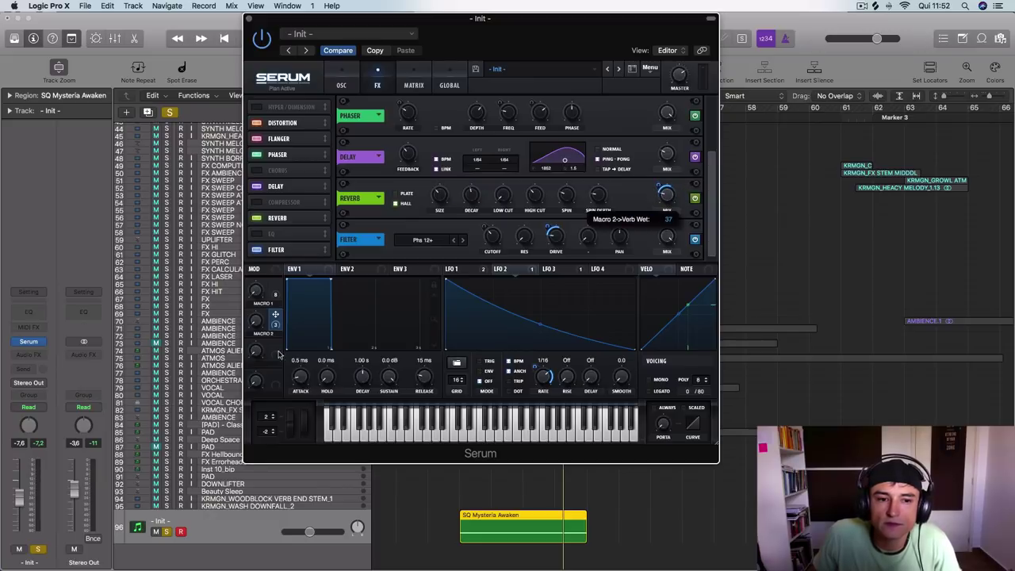
- Sweep Macro 2 up and down during playback and adjust its modulation amount on the reverb mix
{"action": "key", "text": "space"}
{"action": "left_click_drag", "start_coordinate": [256, 321], "coordinate": [262, 253]}
{"action": "left_click_drag", "start_coordinate": [256, 320], "coordinate": [244, 379]}
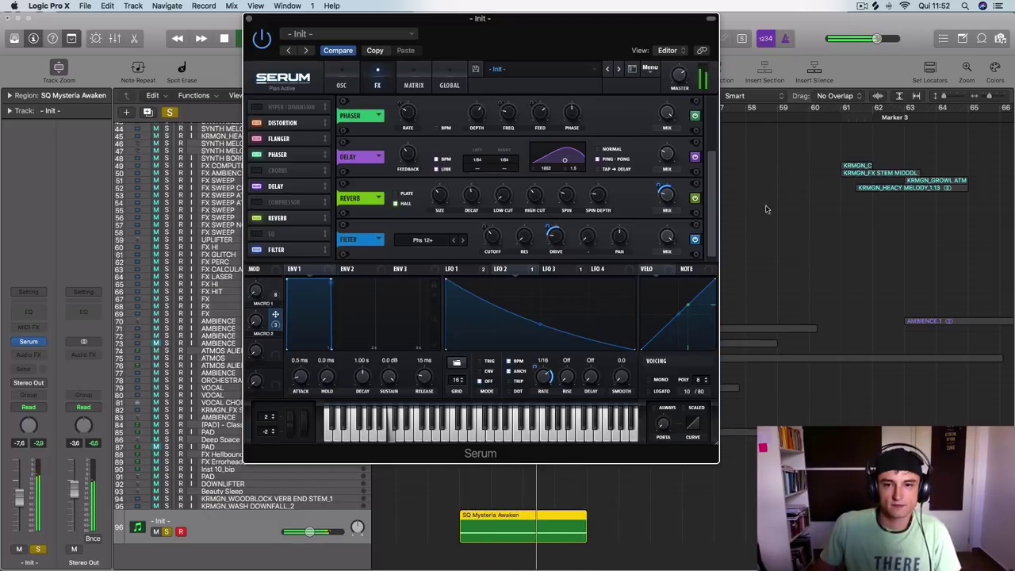
{"action": "left_click_drag", "start_coordinate": [659, 185], "coordinate": [659, 195]}
- Try Macro 2 on the distortion drive with an amount of 35 during playback and remove that modulation
{"action": "left_click", "coordinate": [288, 124]}
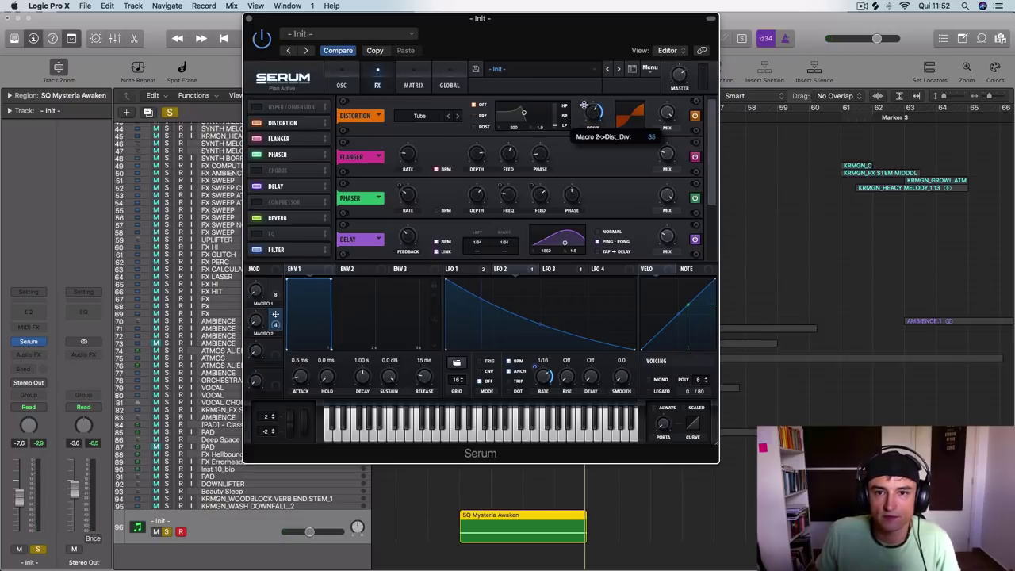
{"action": "key", "text": "space"}
{"action": "left_click_drag", "start_coordinate": [255, 321], "coordinate": [272, 264]}
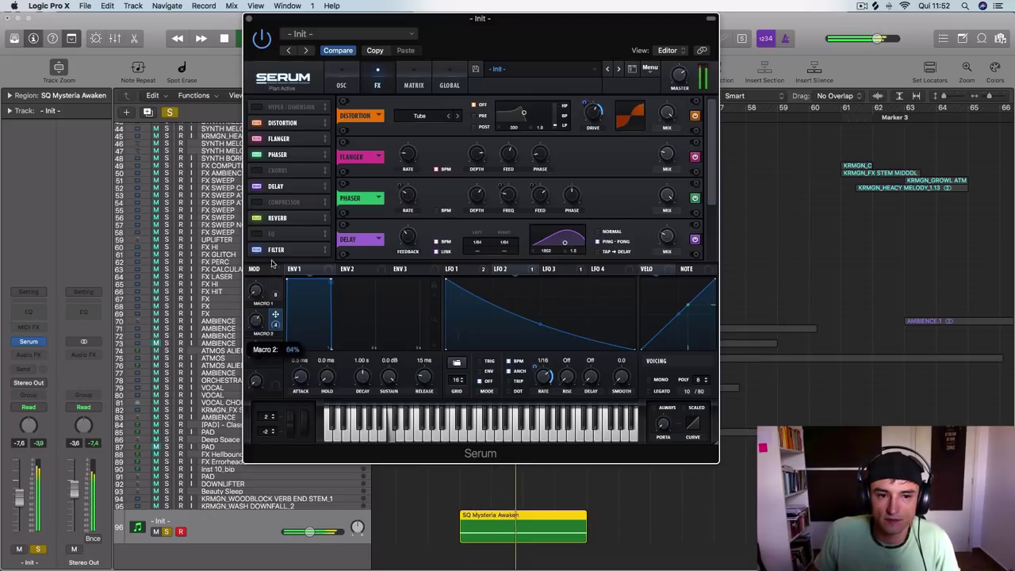
{"action": "left_click_drag", "start_coordinate": [256, 319], "coordinate": [264, 276]}
{"action": "right_click", "coordinate": [584, 102]}
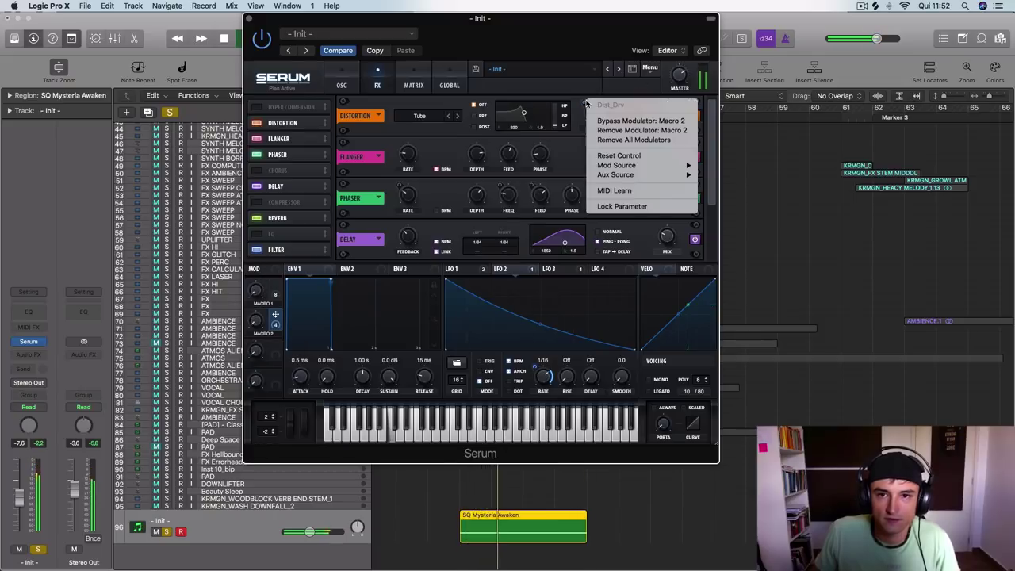
{"action": "left_click", "coordinate": [634, 134]}
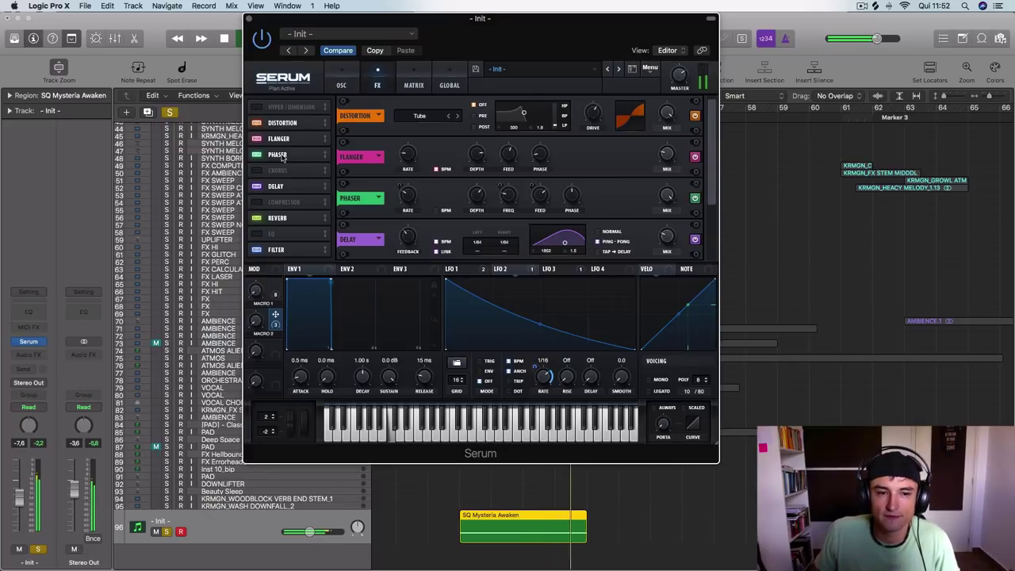
- Assign Macro 2 to oscillator A's wavetable position and Bend+ warp, and audition the macro during playback
{"action": "left_click", "coordinate": [340, 87]}
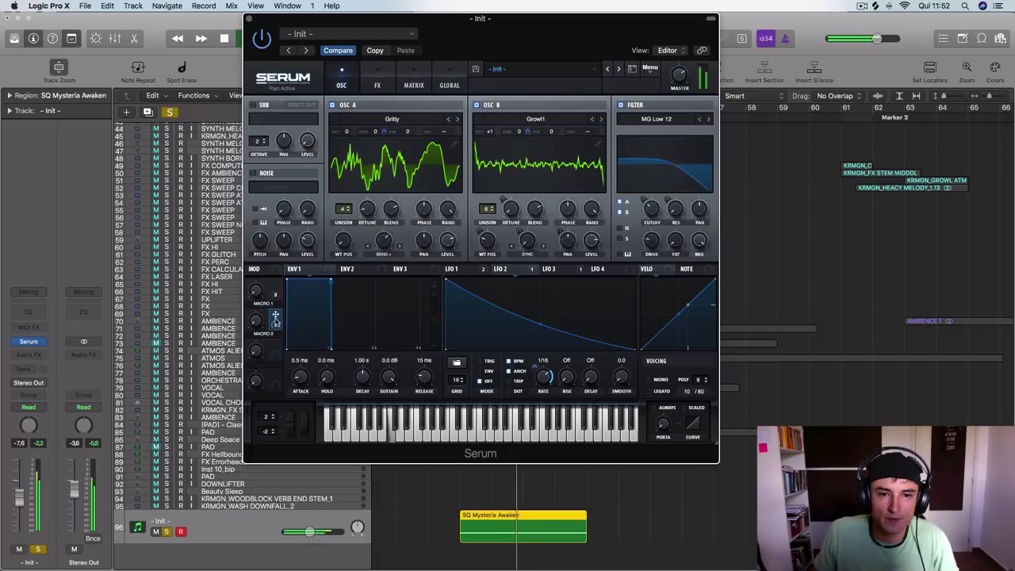
{"action": "mouse_move", "coordinate": [275, 321]}
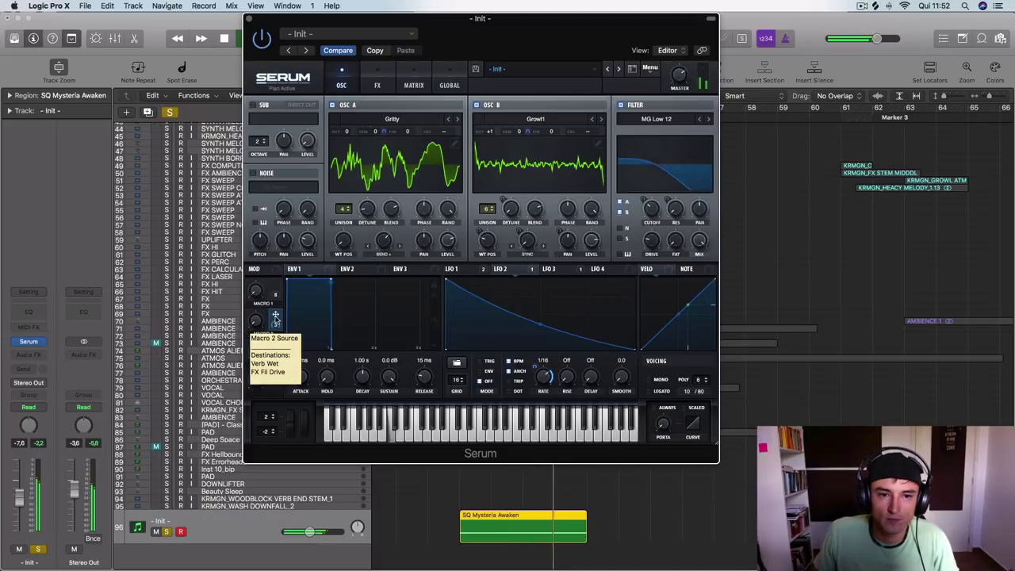
{"action": "left_click_drag", "start_coordinate": [276, 317], "coordinate": [346, 250]}
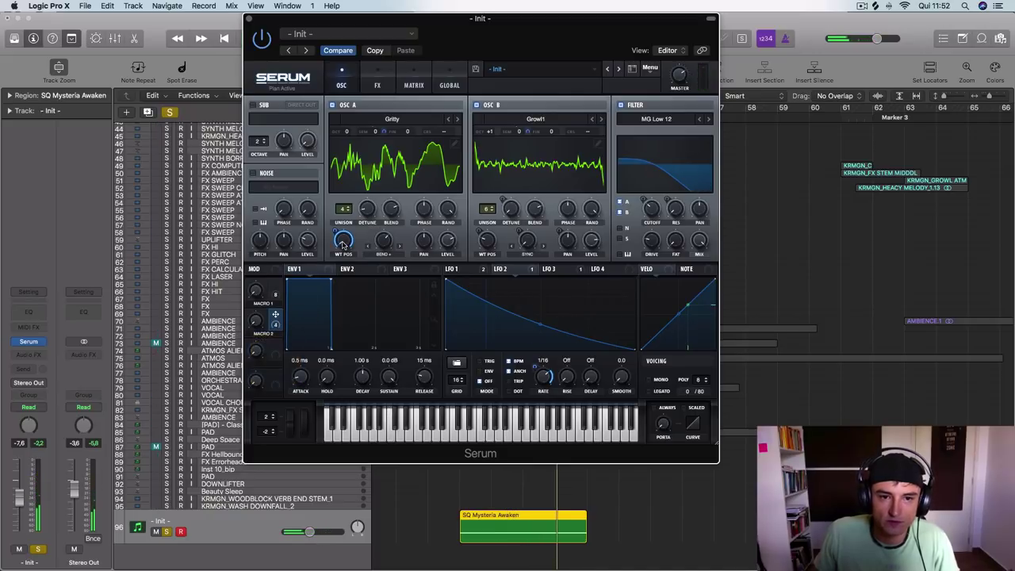
{"action": "left_click_drag", "start_coordinate": [276, 317], "coordinate": [383, 245]}
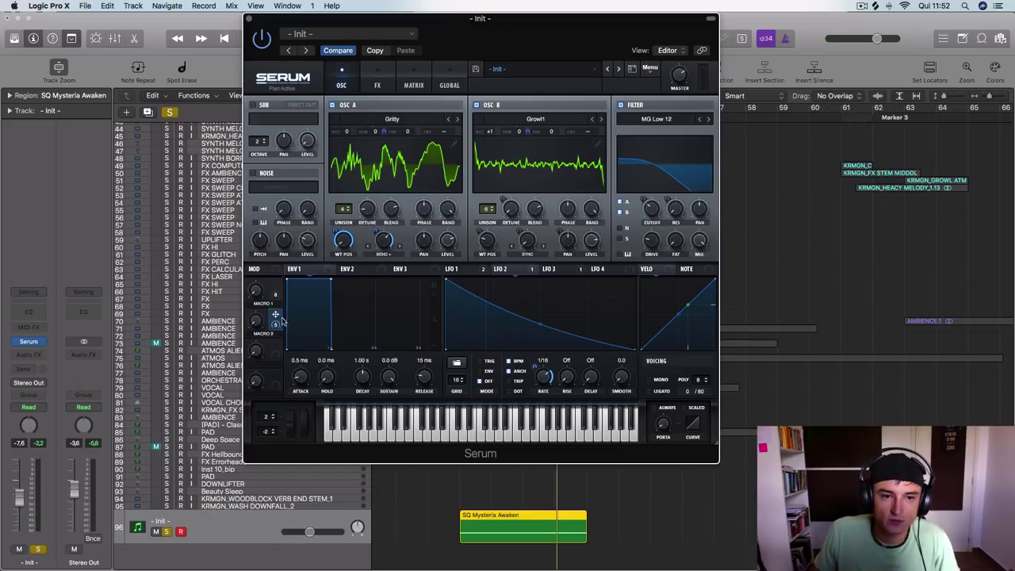
{"action": "key", "text": "space"}
{"action": "mouse_move", "coordinate": [256, 323]}
{"action": "left_mouse_down"}
{"action": "mouse_move", "coordinate": [266, 236]}
{"action": "mouse_move", "coordinate": [249, 325]}
{"action": "left_mouse_up"}
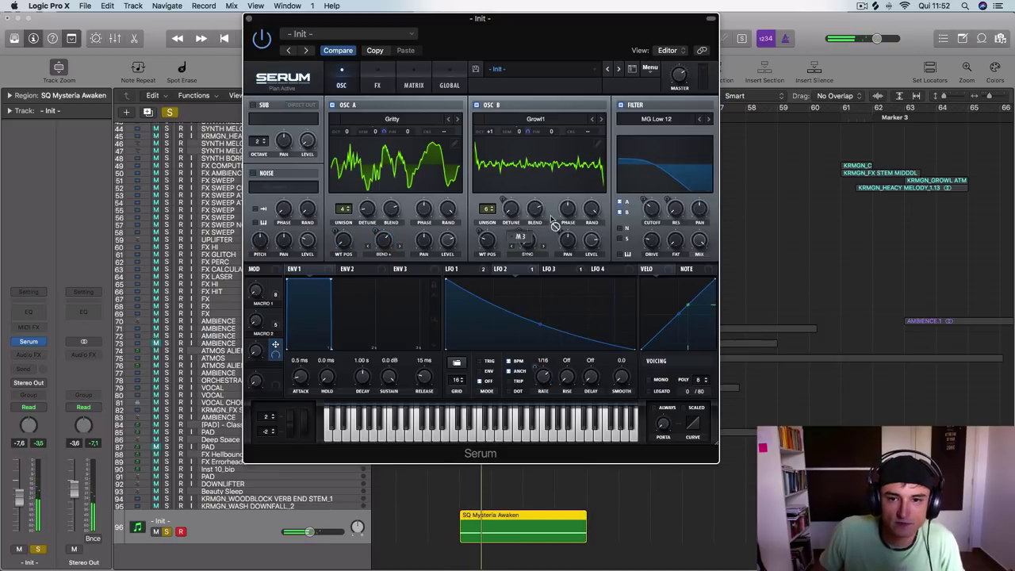
- Assign Macro 3 to the main filter's cutoff and drive, and sweep the macro during playback
{"action": "left_click_drag", "start_coordinate": [554, 224], "coordinate": [650, 204]}
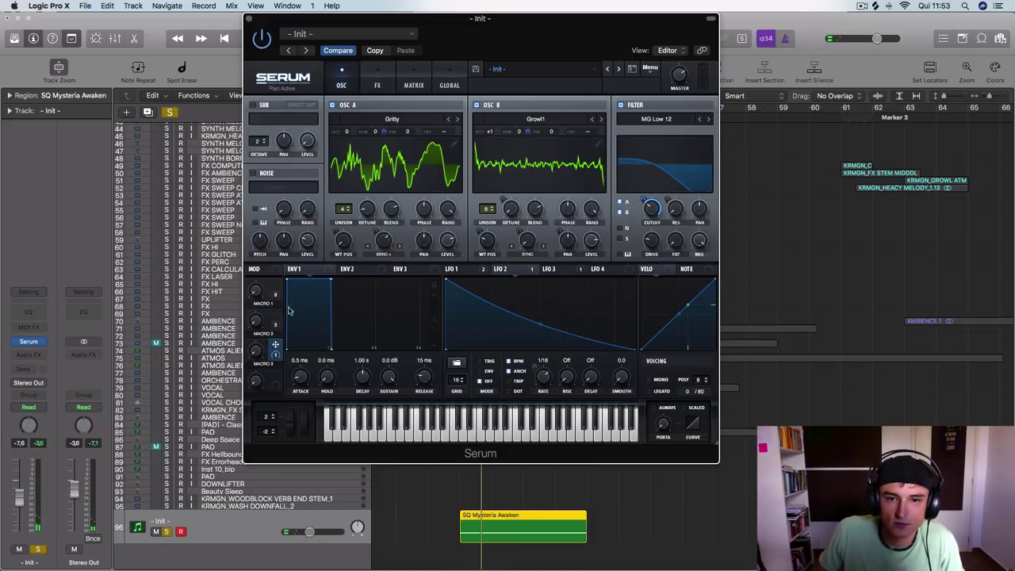
{"action": "left_click_drag", "start_coordinate": [275, 344], "coordinate": [649, 239]}
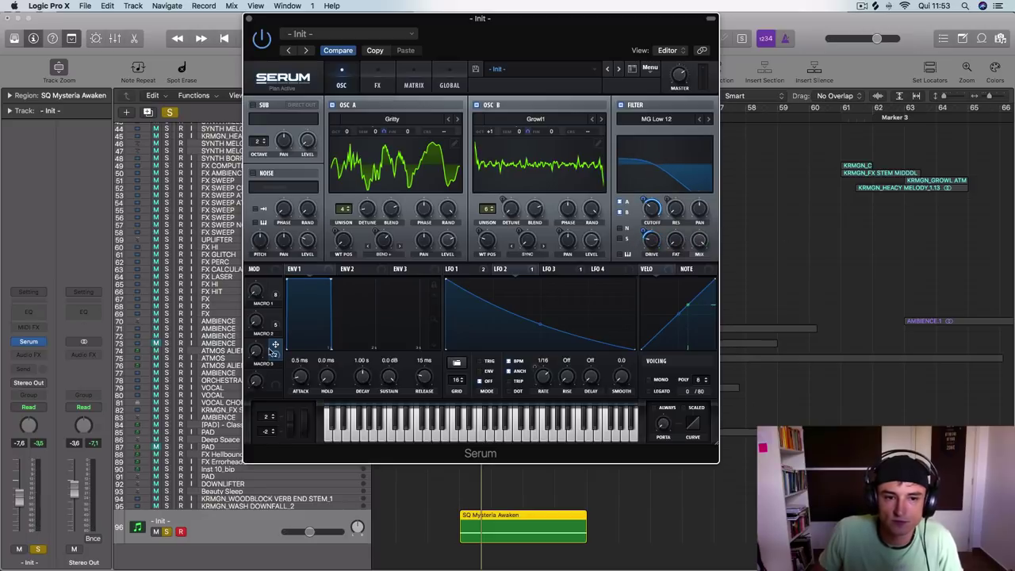
{"action": "key", "text": "space"}
{"action": "left_click_drag", "start_coordinate": [257, 351], "coordinate": [249, 568]}
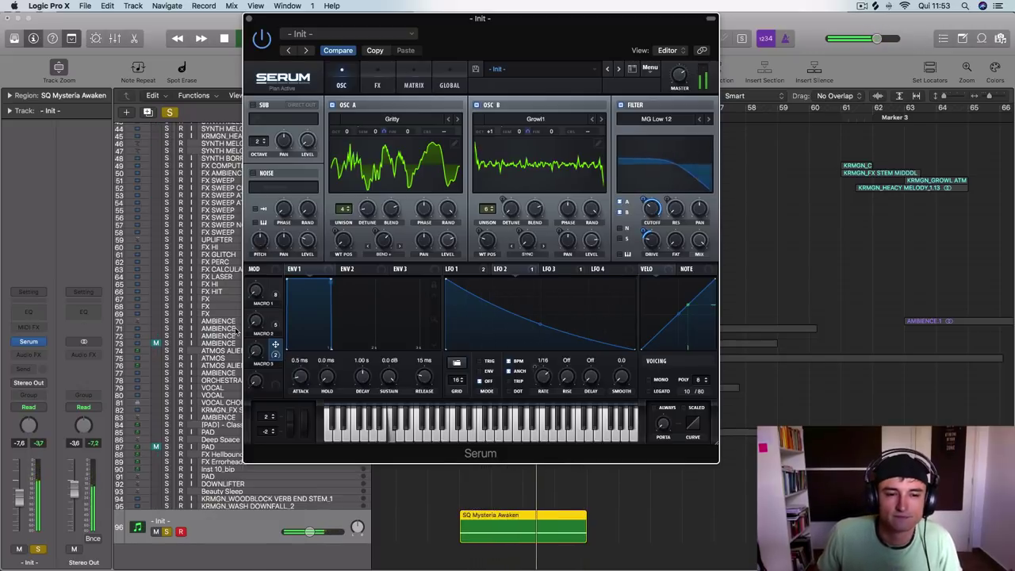
- Move the Serum window out of the way and turn off solo on the Init track
{"action": "left_click_drag", "start_coordinate": [253, 20], "coordinate": [690, 360]}
{"action": "scroll", "coordinate": [469, 255], "scroll_direction": "up", "scroll_amount": 15}
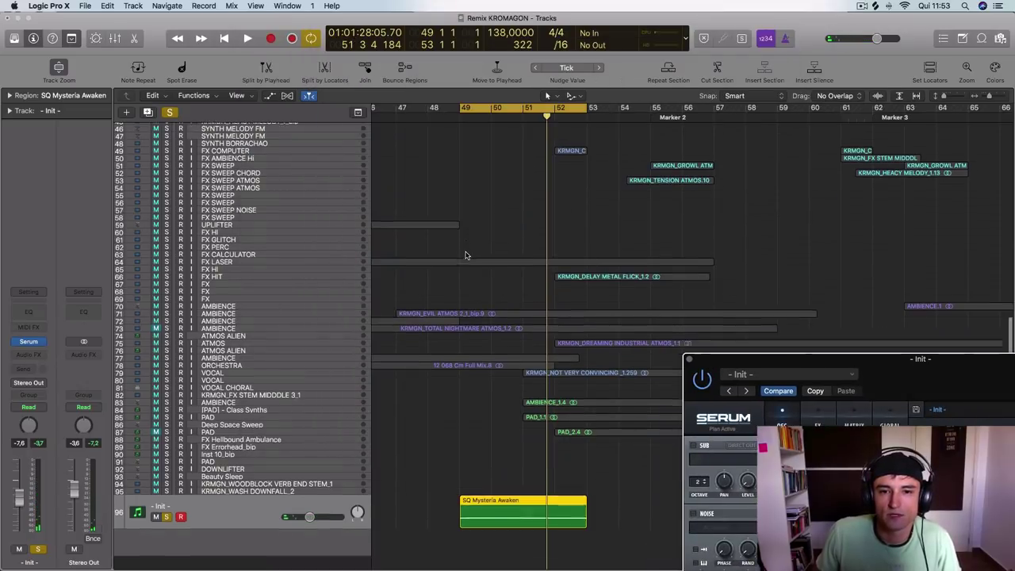
{"action": "scroll", "coordinate": [465, 267], "scroll_direction": "left", "scroll_amount": 3}
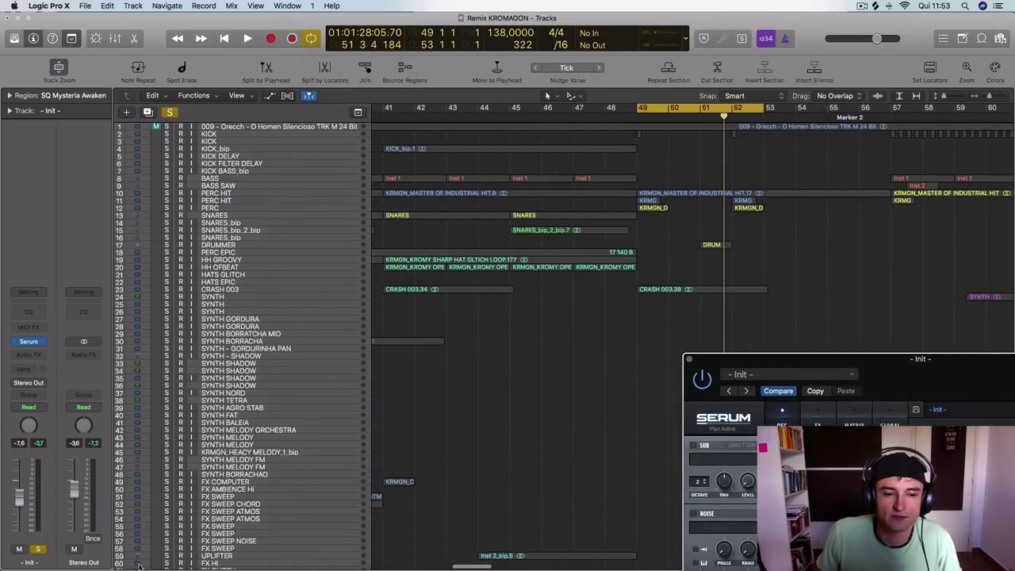
{"action": "scroll", "coordinate": [277, 356], "scroll_direction": "down", "scroll_amount": 20}
{"action": "scroll", "coordinate": [278, 357], "scroll_direction": "left", "scroll_amount": 3}
{"action": "left_click", "coordinate": [167, 548]}
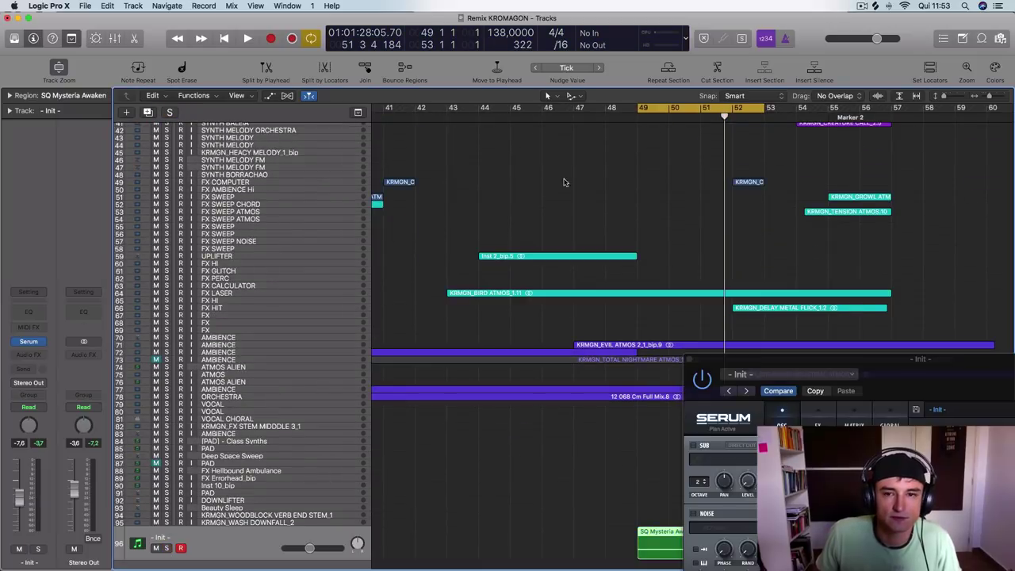
- Play the full arrangement from about bar 47 and lower the Init track's volume to -9.6 dB
{"action": "left_click", "coordinate": [570, 119]}
{"action": "key", "text": "space"}
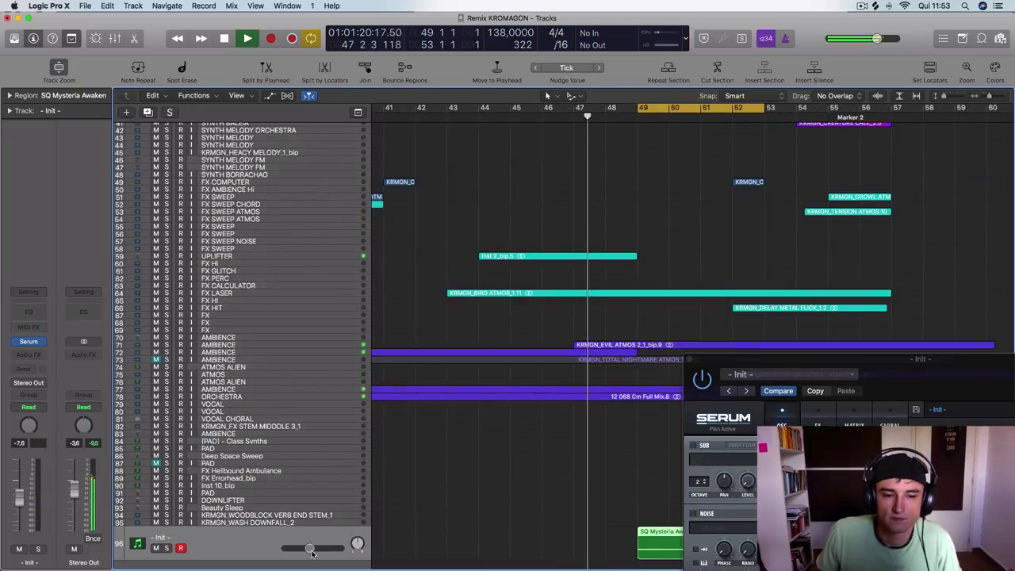
{"action": "left_click_drag", "start_coordinate": [309, 548], "coordinate": [308, 547]}
- Turn off the cycle range covering bars 49 to 53 while the arrangement plays
{"action": "key", "text": "super+Left"}
{"action": "key", "text": "super+Left"}
{"action": "scroll", "coordinate": [547, 405], "scroll_direction": "right", "scroll_amount": 3}
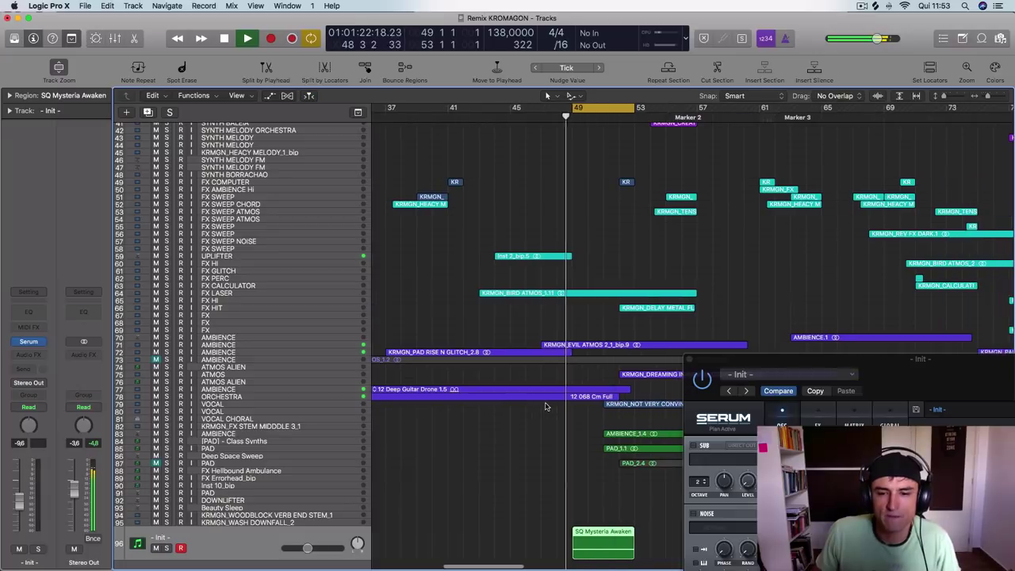
{"action": "left_click", "coordinate": [618, 109]}
- Close the Serum window, listen to the arrangement up to about bar 58 and stop playback
{"action": "left_click_drag", "start_coordinate": [929, 386], "coordinate": [593, 176]}
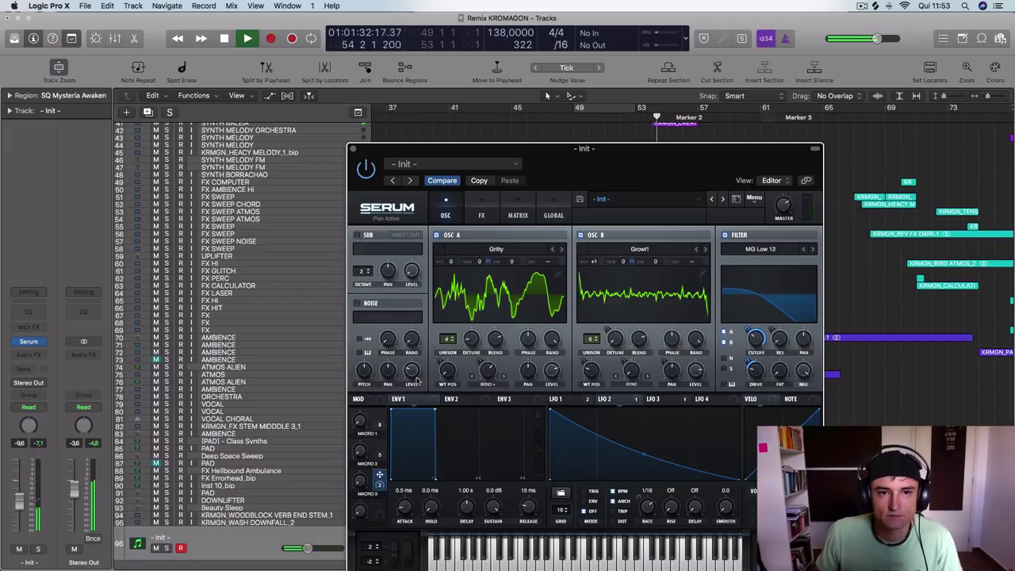
{"action": "left_click", "coordinate": [354, 149]}
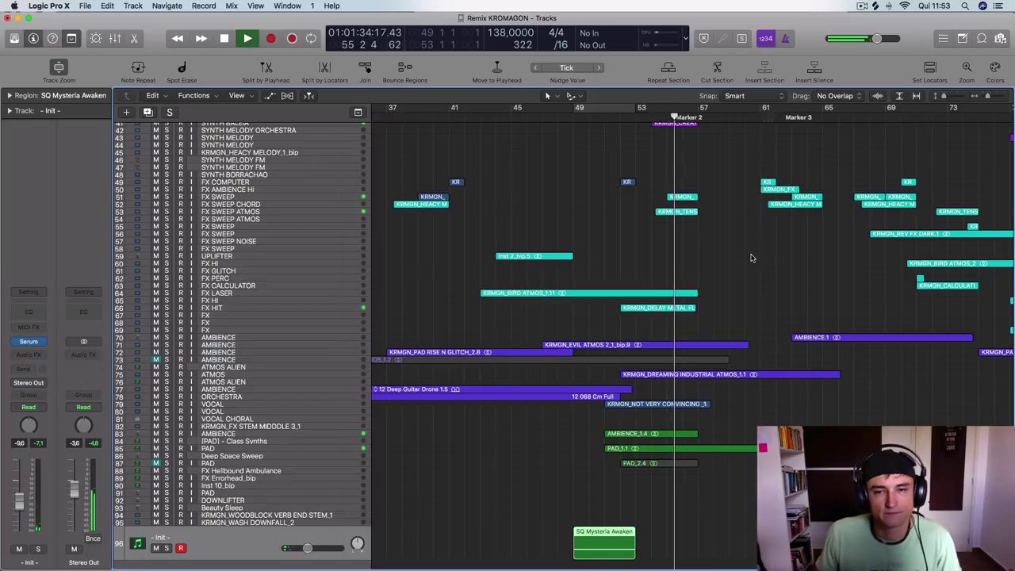
{"action": "scroll", "coordinate": [751, 258], "scroll_direction": "down", "scroll_amount": 2}
{"action": "scroll", "coordinate": [751, 258], "scroll_direction": "up", "scroll_amount": 10}
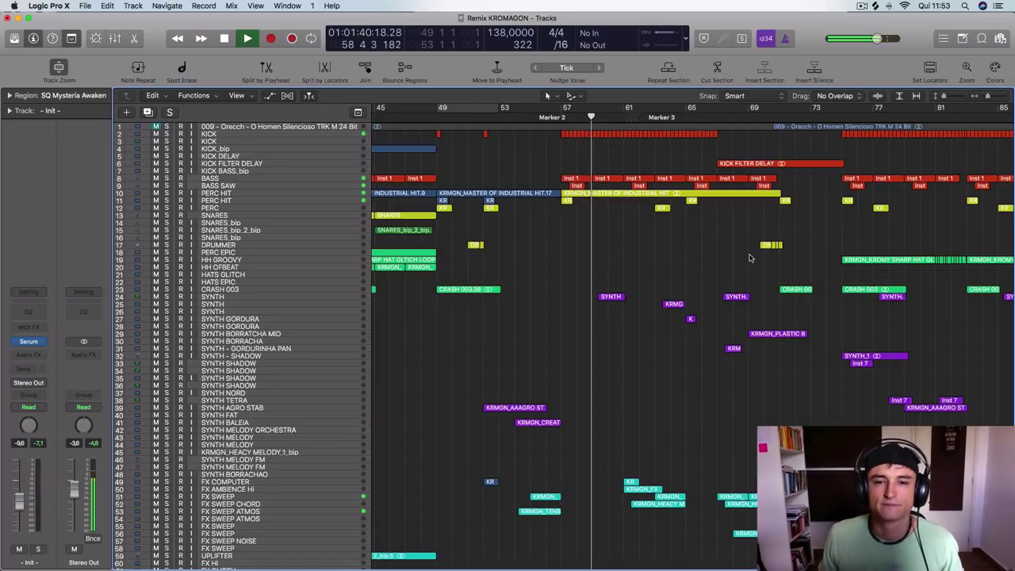
{"action": "key", "text": "space"}
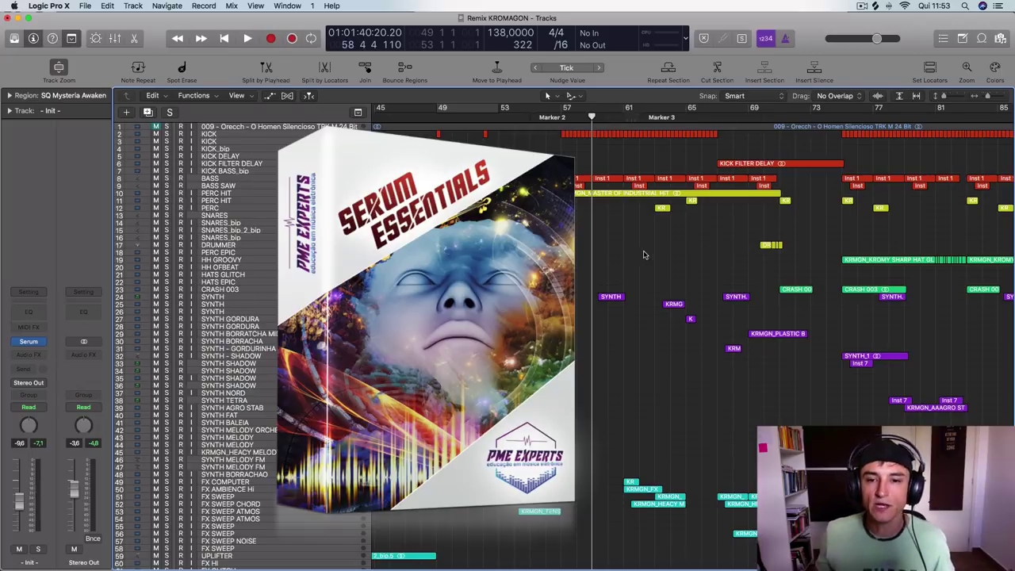
- Move the playhead to about bar 75 and play the arrangement from there
{"action": "scroll", "coordinate": [617, 256], "scroll_direction": "down", "scroll_amount": 5}
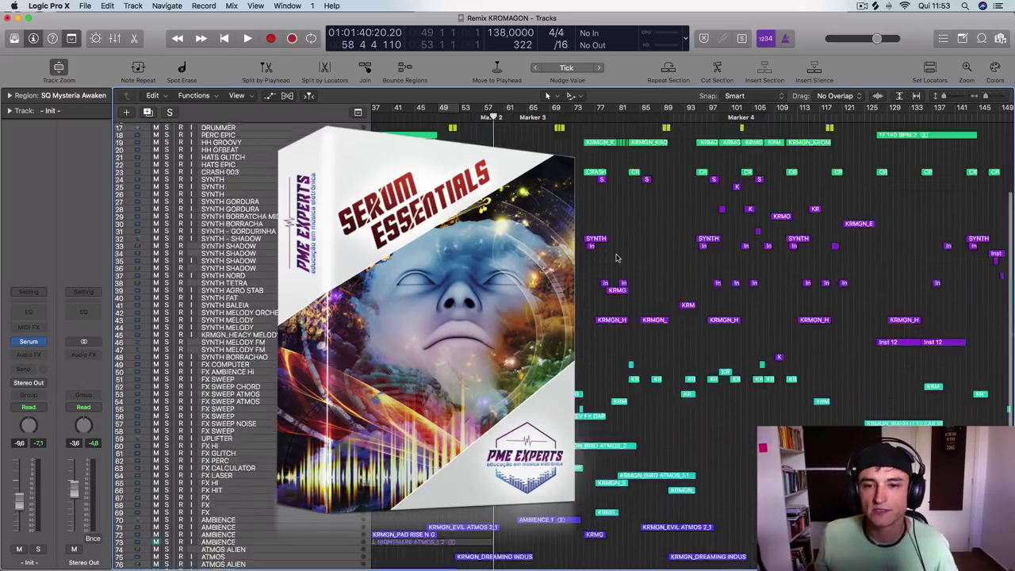
{"action": "left_click", "coordinate": [585, 117]}
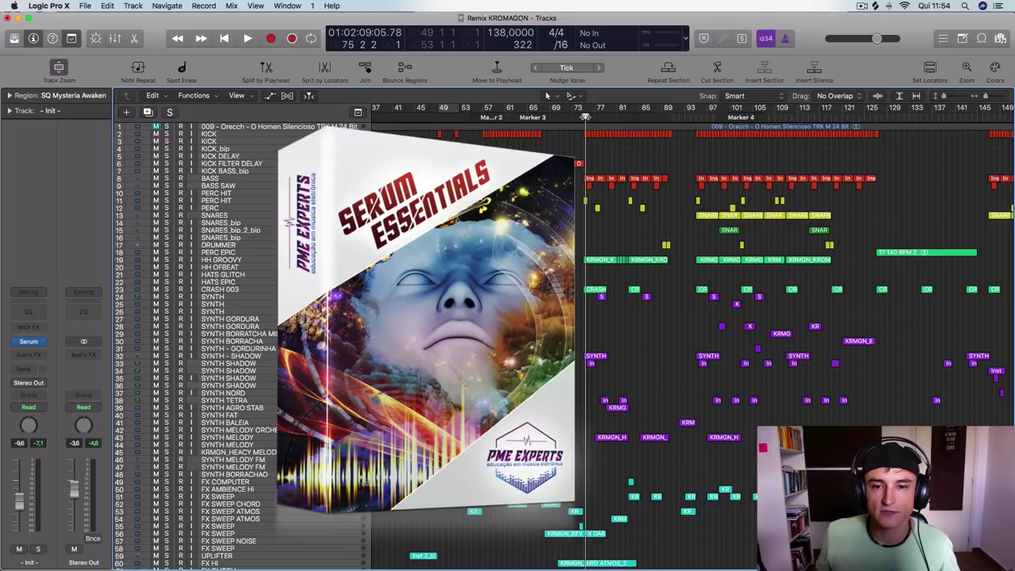
{"action": "key", "text": "space"}
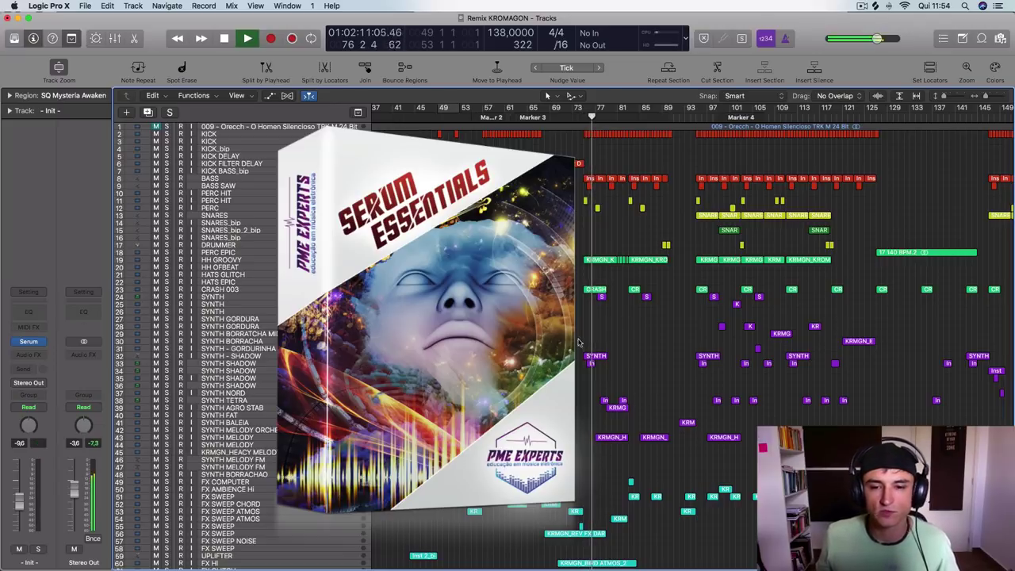